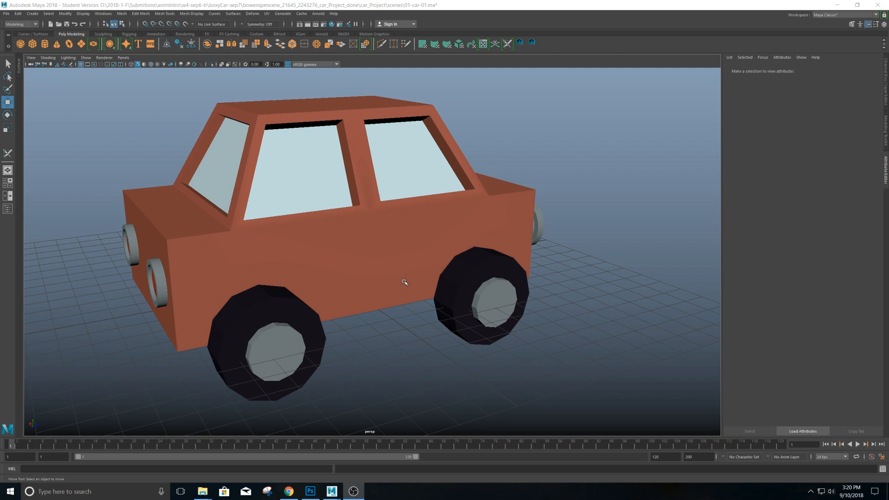
Open the UV Editor together with its UV Toolkit for the car scene.
{"action": "left_click_drag", "start_coordinate": [376, 323], "coordinate": [471, 270], "text": "alt"}
{"action": "scroll", "coordinate": [472, 270], "scroll_direction": "down", "scroll_amount": 3}
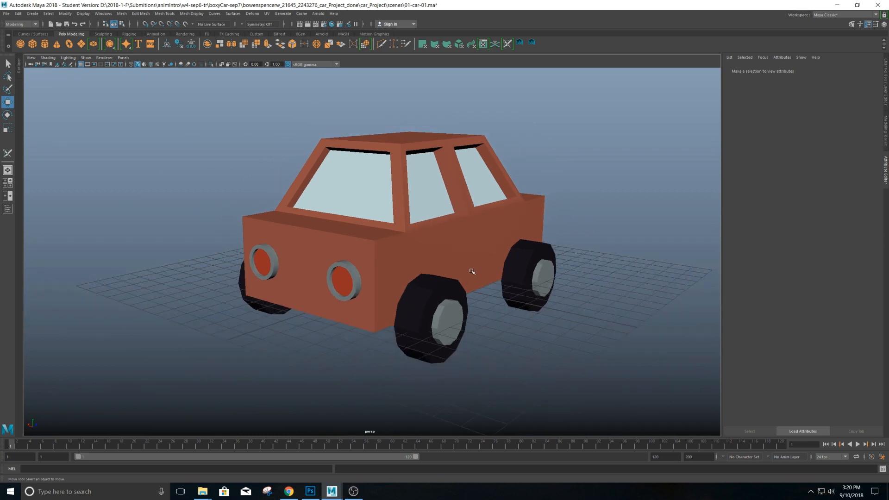
{"action": "scroll", "coordinate": [469, 273], "scroll_direction": "up", "scroll_amount": 3}
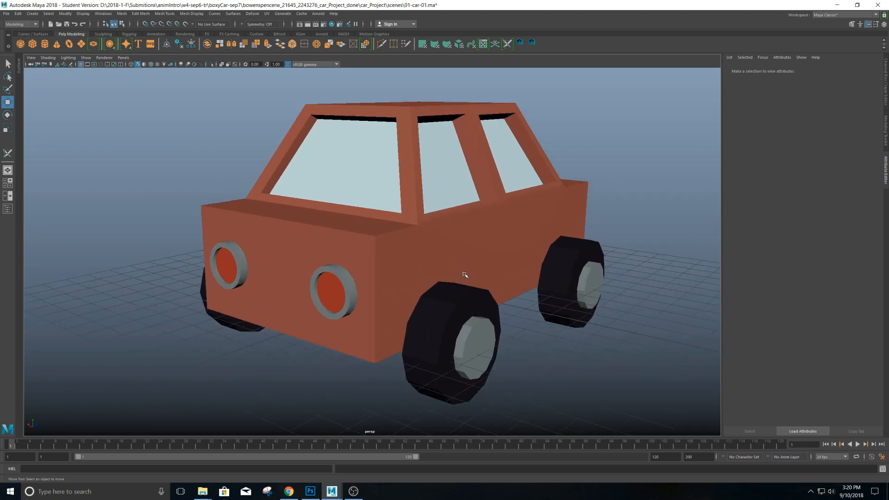
{"action": "left_click_drag", "start_coordinate": [484, 239], "coordinate": [441, 250], "text": "alt"}
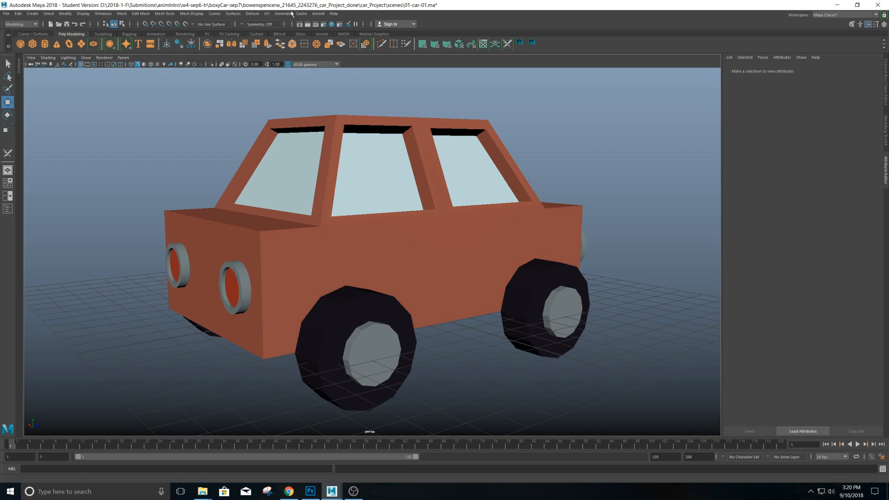
{"action": "left_click", "coordinate": [267, 14]}
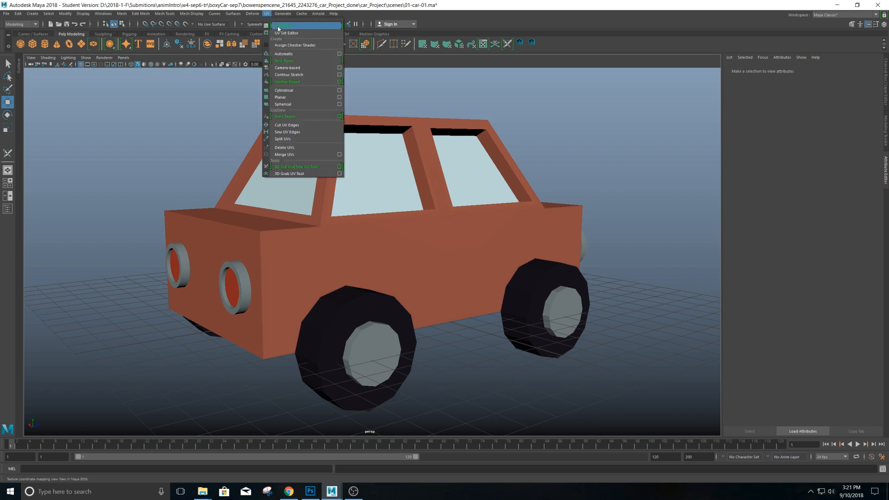
{"action": "left_click", "coordinate": [278, 27]}
Dock the UV Toolkit as a tab alongside the Attribute Editor and dock the UV Editor beside the perspective view.
{"action": "left_click_drag", "start_coordinate": [632, 223], "coordinate": [747, 136]}
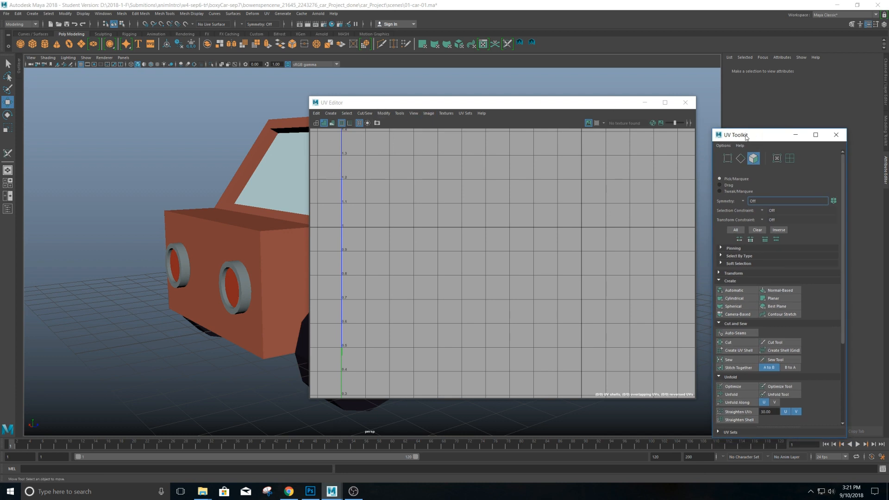
{"action": "left_click_drag", "start_coordinate": [746, 137], "coordinate": [886, 195]}
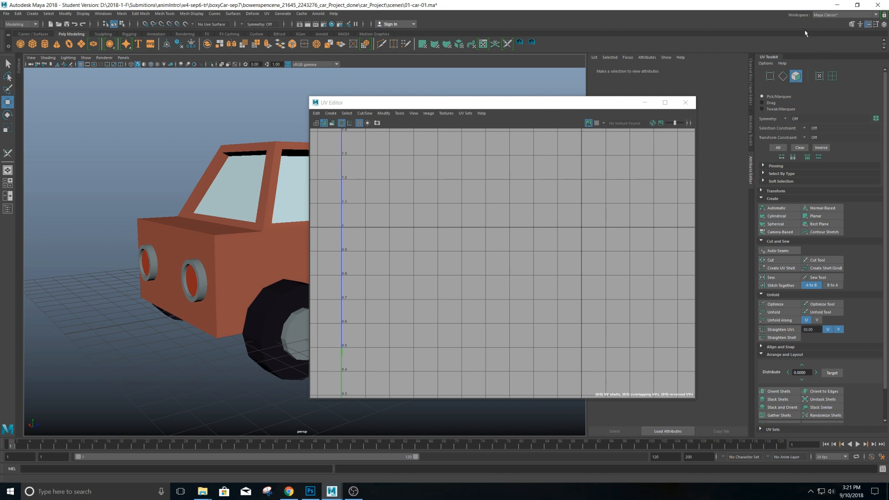
{"action": "left_click_drag", "start_coordinate": [765, 60], "coordinate": [881, 189]}
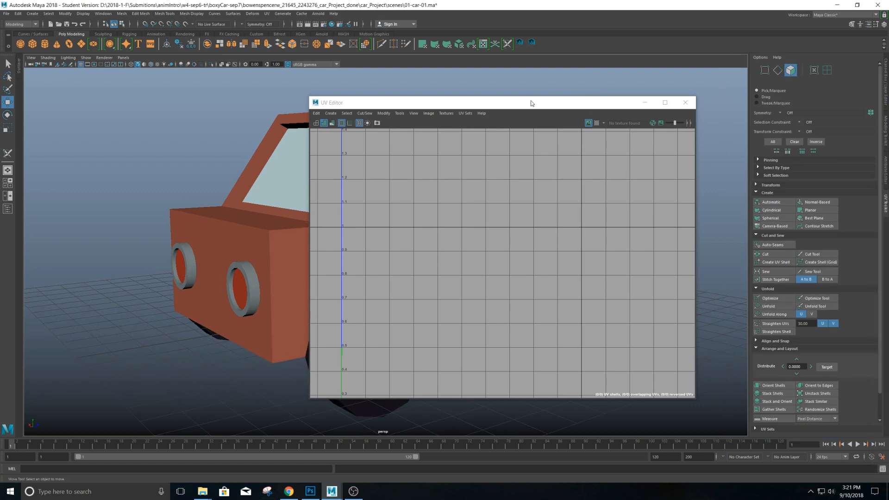
{"action": "left_click_drag", "start_coordinate": [531, 102], "coordinate": [749, 293]}
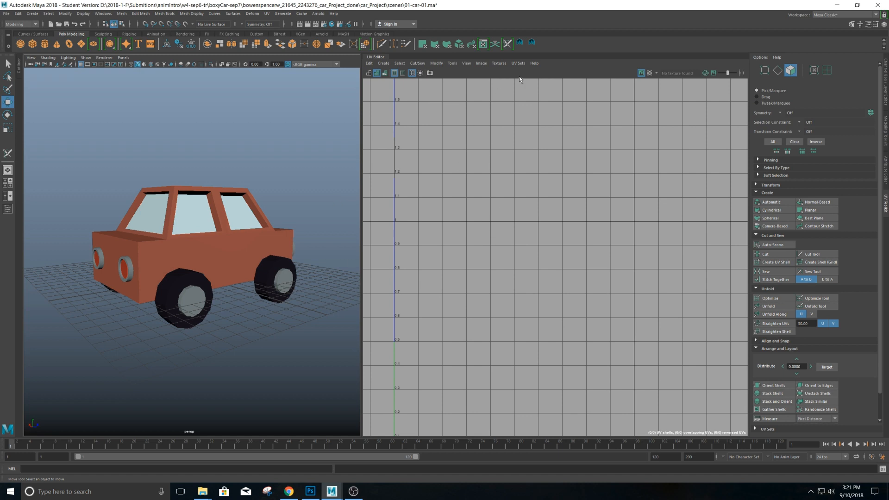
Examine the car body's existing UV layout in the UV Editor, then clear the selection.
{"action": "left_click", "coordinate": [261, 255]}
{"action": "left_click_drag", "start_coordinate": [259, 255], "coordinate": [251, 257], "text": "alt"}
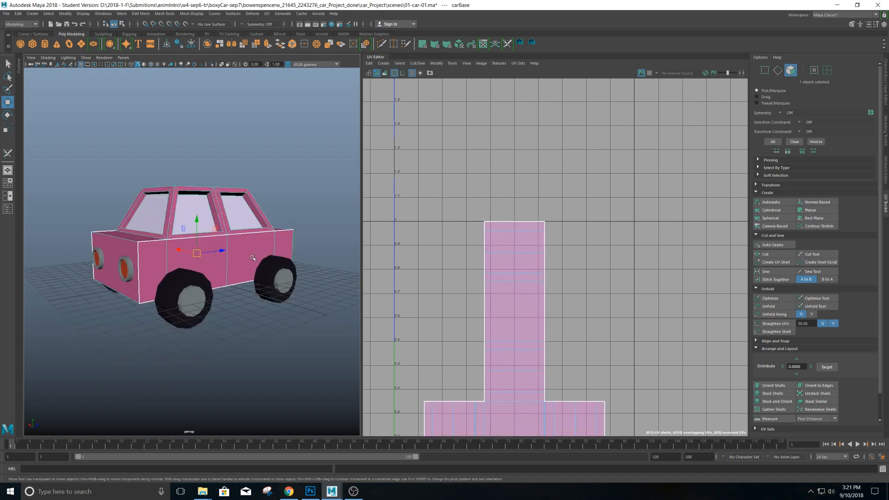
{"action": "middle_click_drag", "start_coordinate": [221, 236], "coordinate": [245, 227], "text": "alt"}
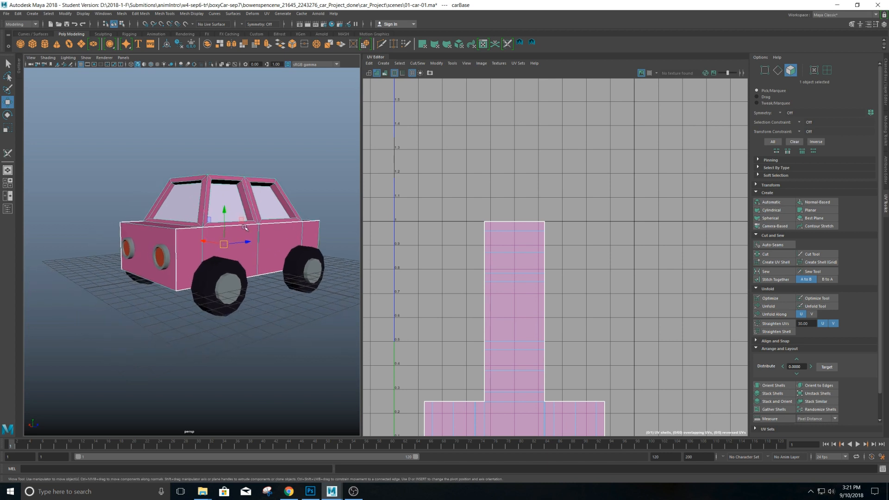
{"action": "right_click", "coordinate": [245, 227]}
{"action": "left_click", "coordinate": [327, 169]}
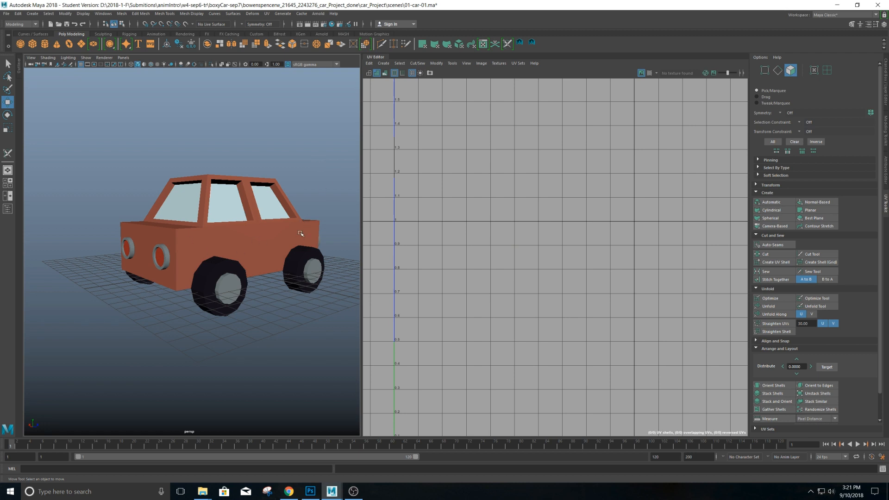
Select all parts of the car and assign them one new Lambert material.
{"action": "left_click_drag", "start_coordinate": [95, 124], "coordinate": [320, 345]}
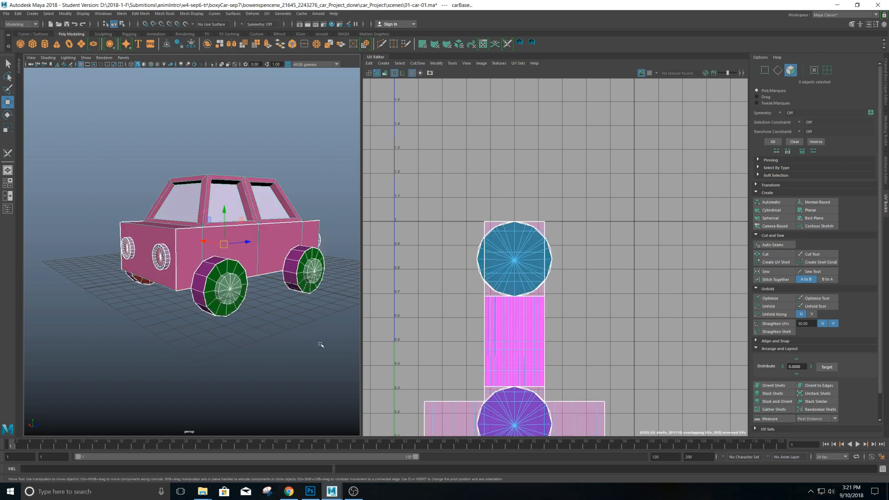
{"action": "key", "text": "space"}
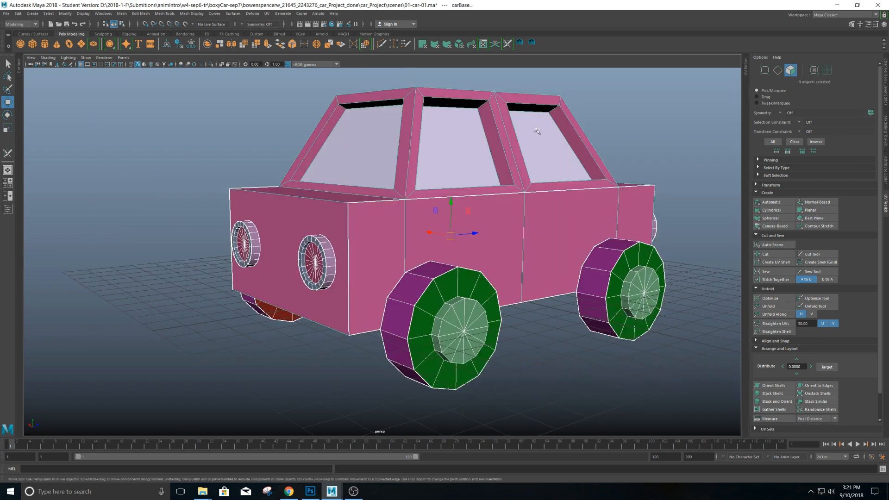
{"action": "right_click", "coordinate": [521, 264]}
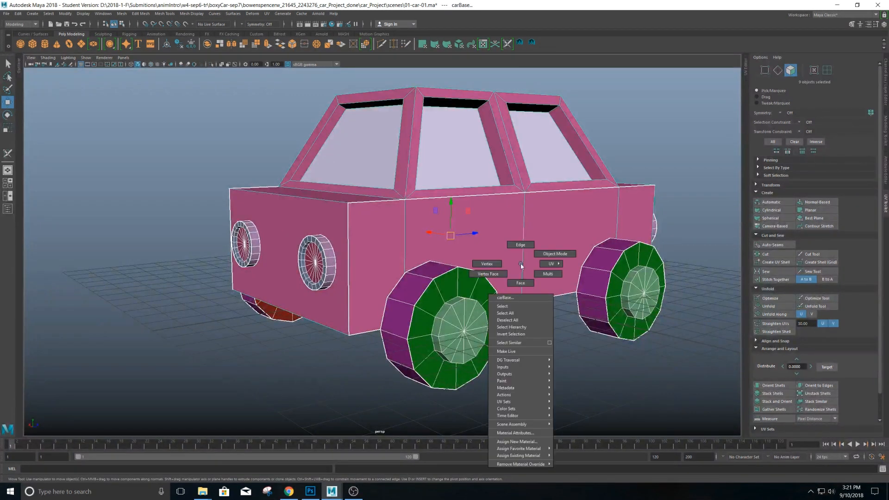
{"action": "mouse_move", "coordinate": [532, 441]}
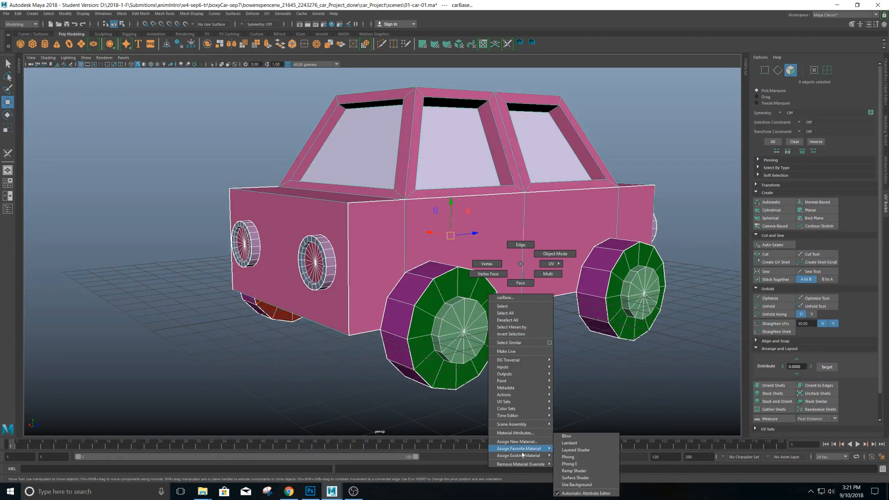
{"action": "left_click", "coordinate": [570, 443]}
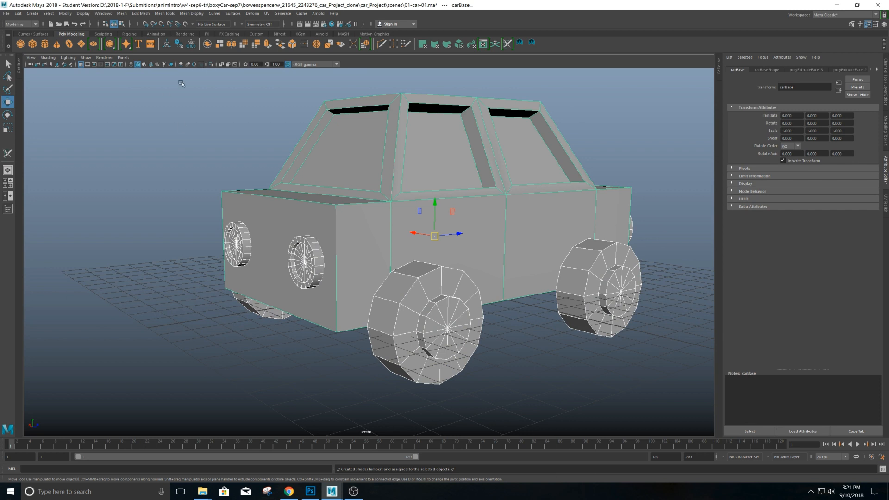
Delete the construction history of all the car parts and select only the car body.
{"action": "left_click", "coordinate": [179, 46]}
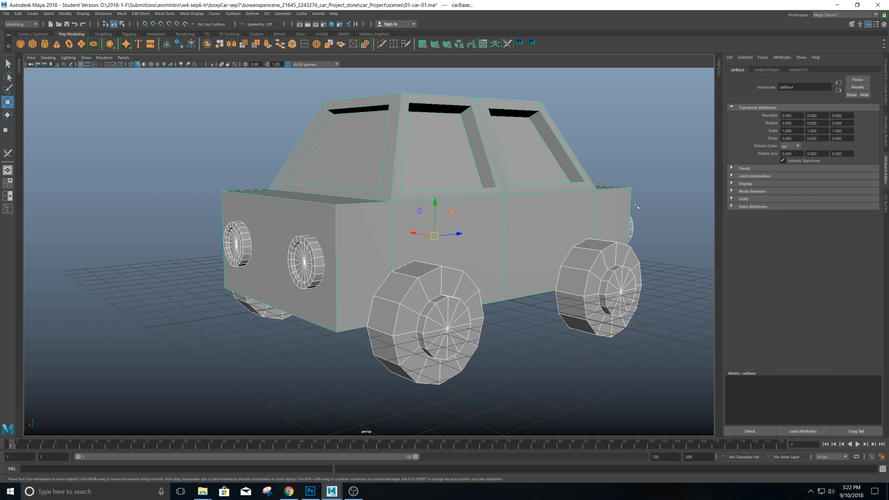
{"action": "left_click", "coordinate": [635, 183]}
{"action": "left_click", "coordinate": [439, 299]}
{"action": "left_click", "coordinate": [424, 247]}
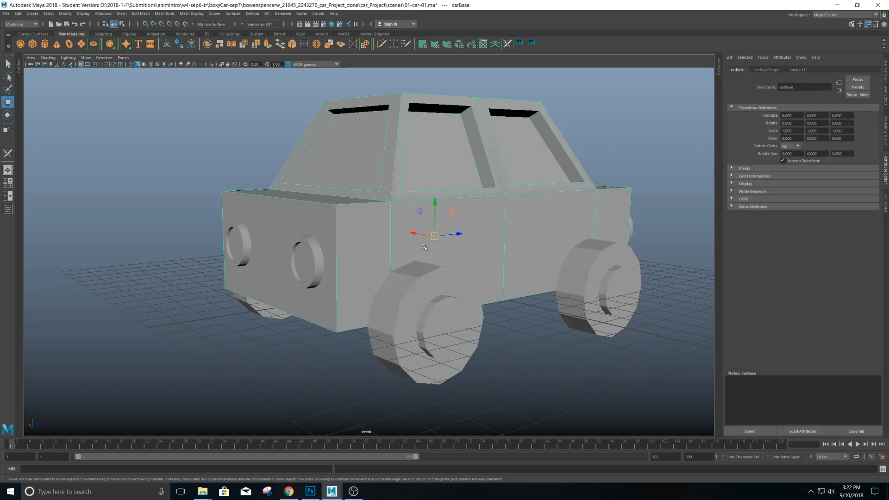
Put the four wheels and the front and rear lights into a new display layer and hide that layer.
{"action": "scroll", "coordinate": [541, 263], "scroll_direction": "down", "scroll_amount": 5}
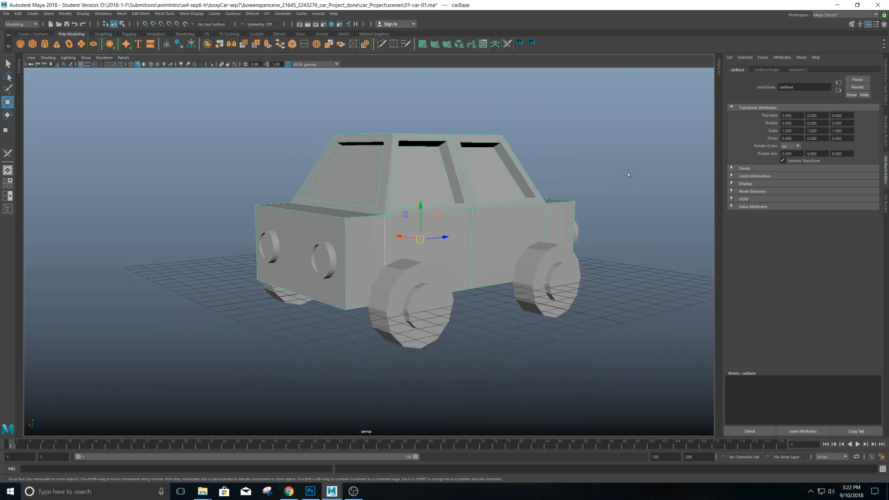
{"action": "left_click", "coordinate": [442, 289]}
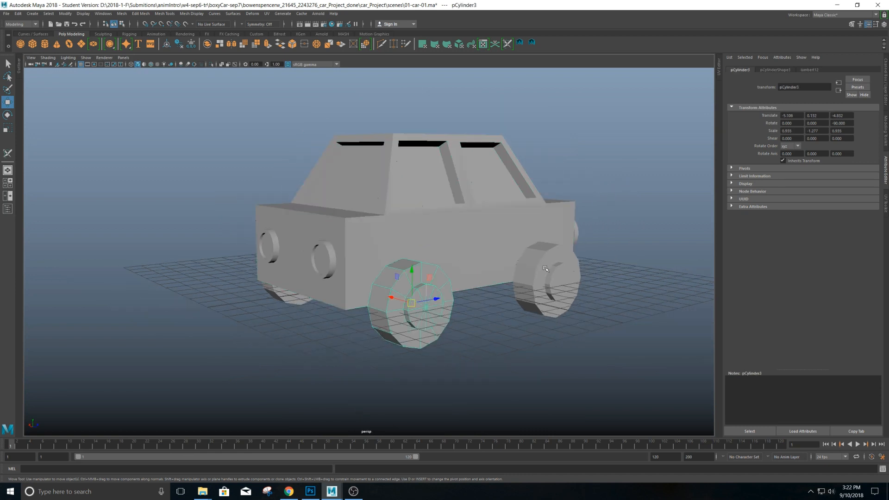
{"action": "left_click", "coordinate": [563, 263], "text": "shift"}
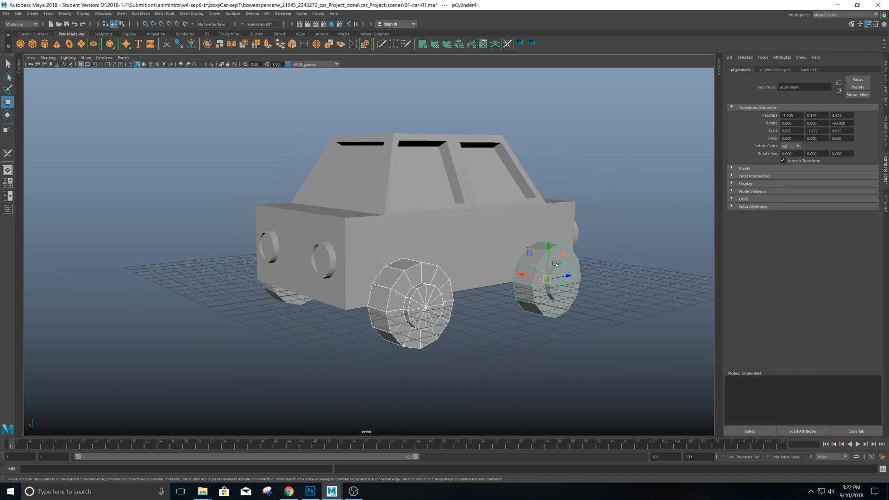
{"action": "left_click", "coordinate": [327, 250], "text": "shift"}
{"action": "left_click", "coordinate": [270, 238], "text": "shift"}
{"action": "left_click", "coordinate": [288, 299], "text": "shift"}
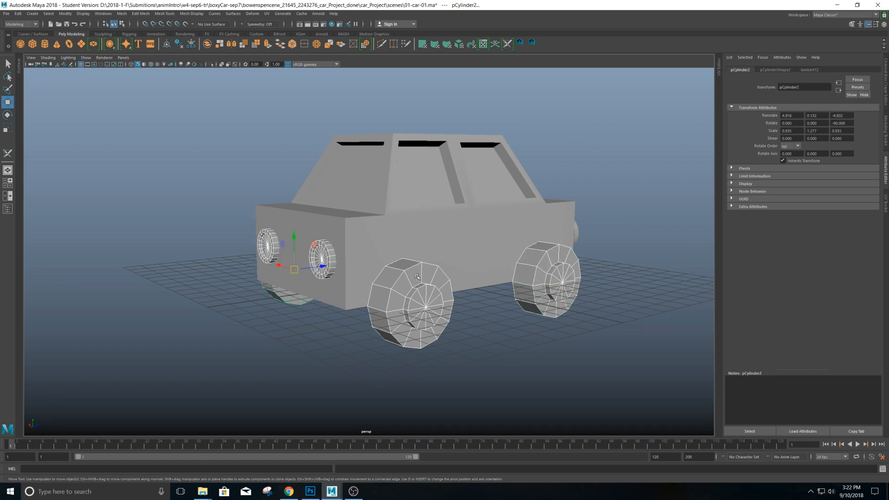
{"action": "left_click_drag", "start_coordinate": [416, 277], "coordinate": [374, 287], "text": "alt"}
{"action": "left_click", "coordinate": [385, 288], "text": "shift"}
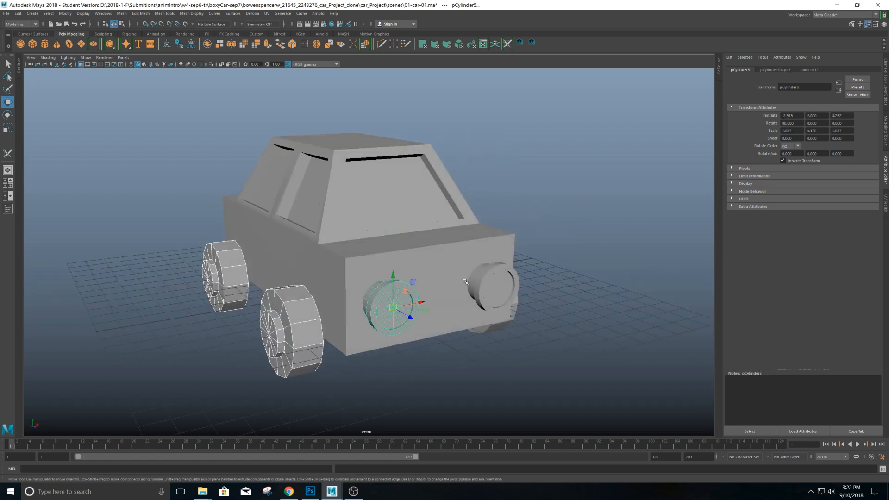
{"action": "left_click", "coordinate": [489, 280], "text": "shift"}
{"action": "left_click_drag", "start_coordinate": [495, 287], "coordinate": [354, 271], "text": "alt"}
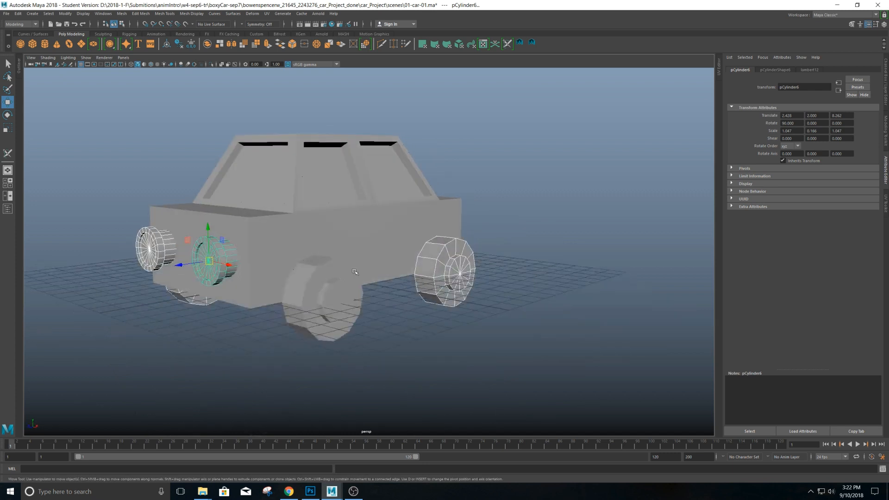
{"action": "left_click", "coordinate": [326, 267]}
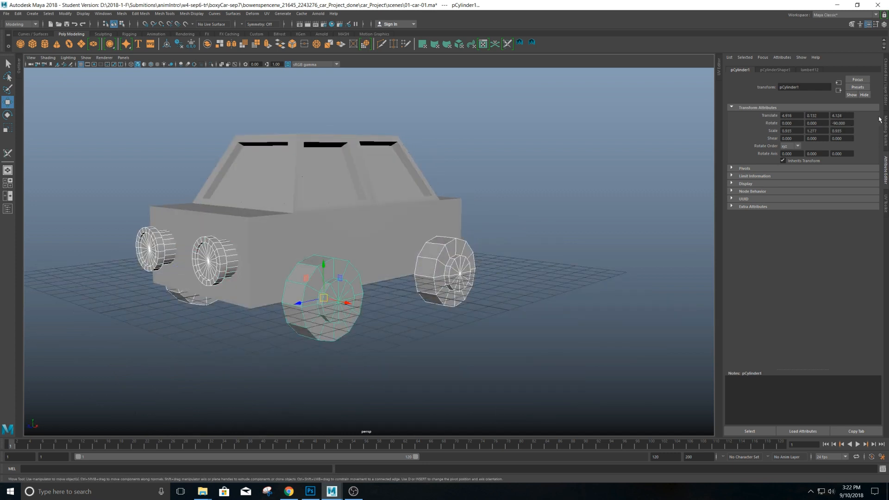
{"action": "key", "text": "ctrl+a"}
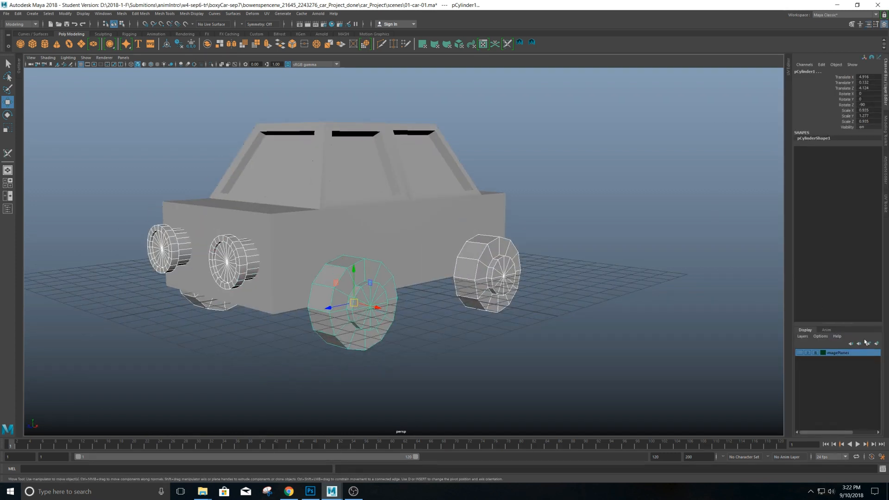
{"action": "left_click", "coordinate": [868, 344]}
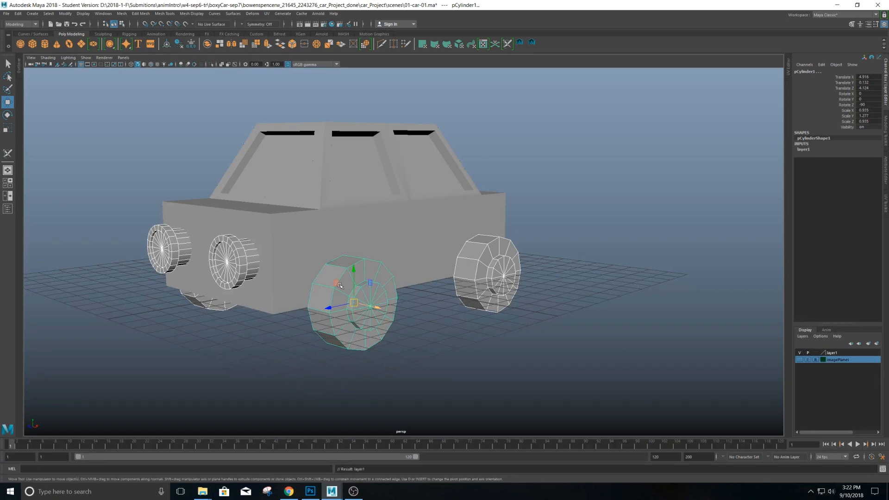
{"action": "left_click", "coordinate": [799, 353]}
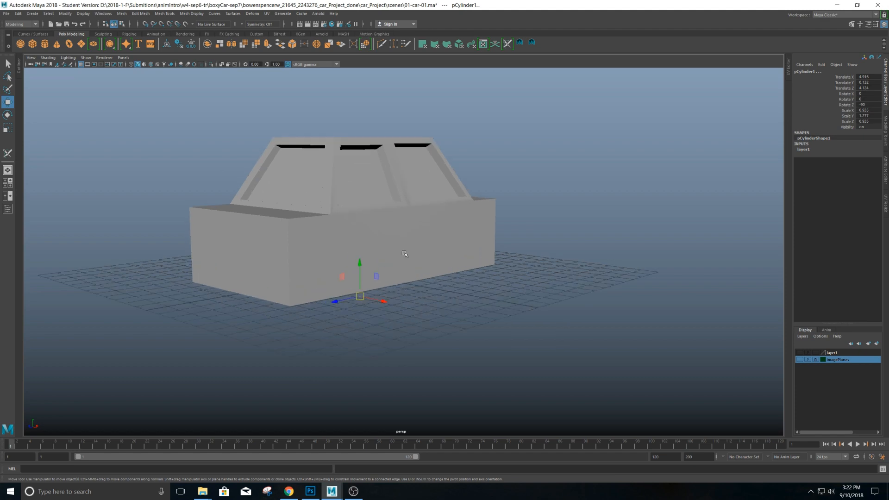
Select the car body and bring up its UV shell in the UV Editor.
{"action": "left_click", "coordinate": [410, 265]}
{"action": "left_click_drag", "start_coordinate": [456, 299], "coordinate": [443, 233], "text": "alt"}
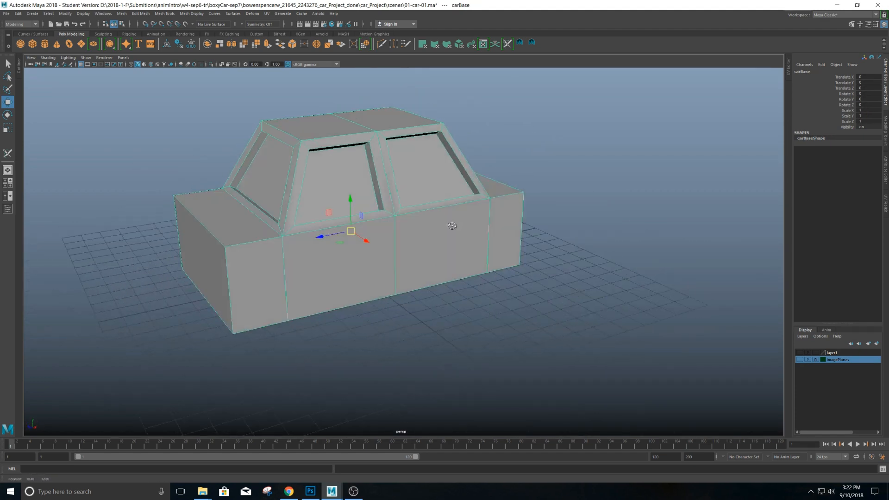
{"action": "left_click", "coordinate": [789, 72]}
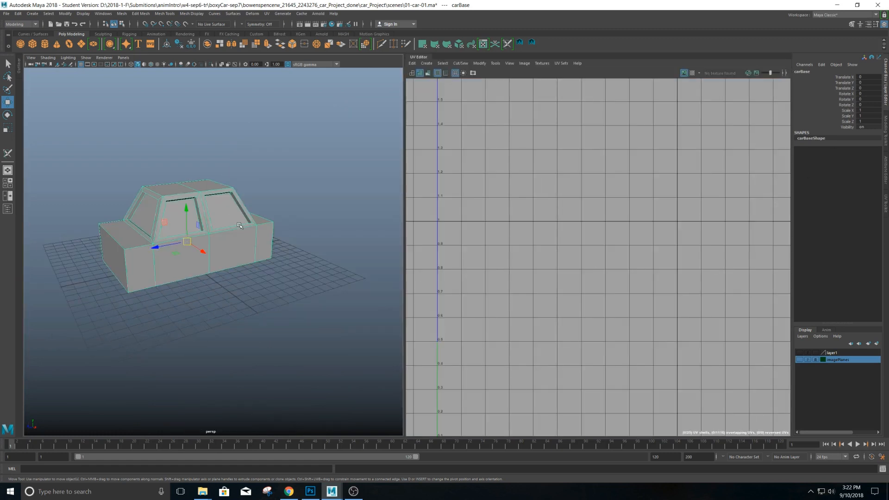
{"action": "scroll", "coordinate": [339, 258], "scroll_direction": "down", "scroll_amount": 5}
{"action": "scroll", "coordinate": [339, 258], "scroll_direction": "up", "scroll_amount": 5}
{"action": "scroll", "coordinate": [553, 305], "scroll_direction": "down", "scroll_amount": 2}
{"action": "scroll", "coordinate": [563, 311], "scroll_direction": "up", "scroll_amount": 4}
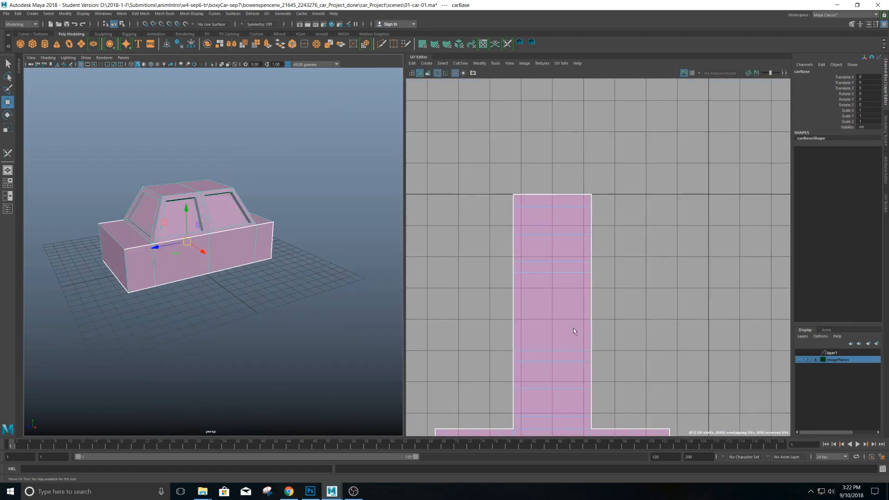
{"action": "middle_click_drag", "start_coordinate": [573, 331], "coordinate": [620, 192], "text": "alt"}
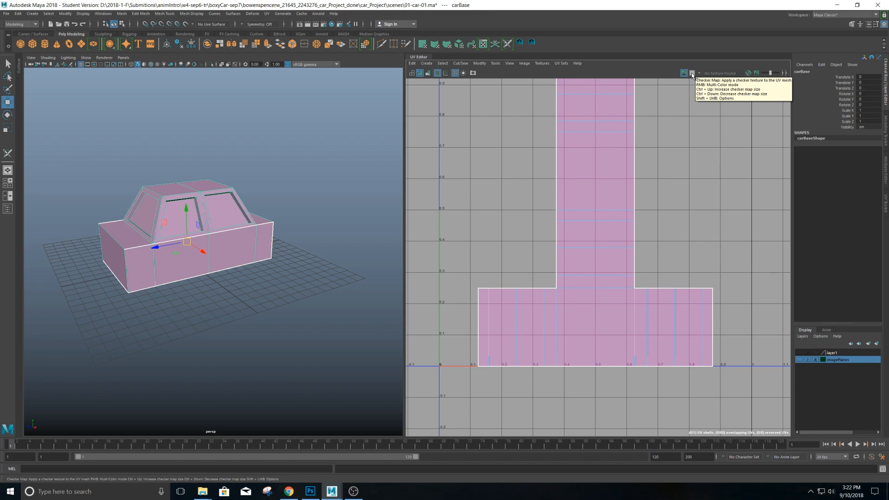
Apply the checker map to the car body's UV mesh.
{"action": "left_click", "coordinate": [692, 73]}
{"action": "left_click_drag", "start_coordinate": [259, 273], "coordinate": [231, 280], "text": "alt"}
{"action": "right_click_drag", "start_coordinate": [227, 283], "coordinate": [259, 277], "text": "alt"}
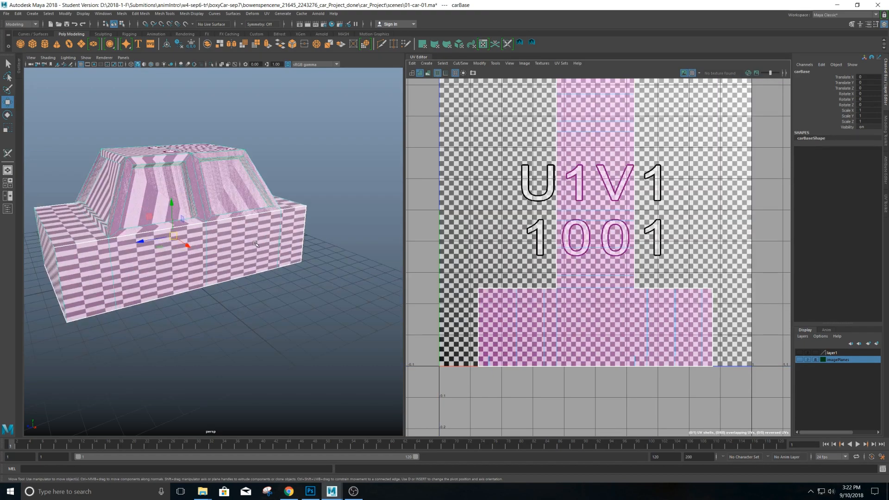
Examine the checker pattern around the car body's sides, roof and windows for stretching and uneven squares.
{"action": "left_click_drag", "start_coordinate": [208, 241], "coordinate": [237, 231], "text": "alt"}
{"action": "right_click_drag", "start_coordinate": [199, 218], "coordinate": [277, 206], "text": "alt"}
{"action": "left_click_drag", "start_coordinate": [301, 213], "coordinate": [208, 213], "text": "alt"}
{"action": "right_click_drag", "start_coordinate": [301, 250], "coordinate": [253, 256], "text": "alt"}
{"action": "left_click_drag", "start_coordinate": [252, 255], "coordinate": [297, 254], "text": "alt"}
{"action": "right_click_drag", "start_coordinate": [296, 254], "coordinate": [418, 220], "text": "alt"}
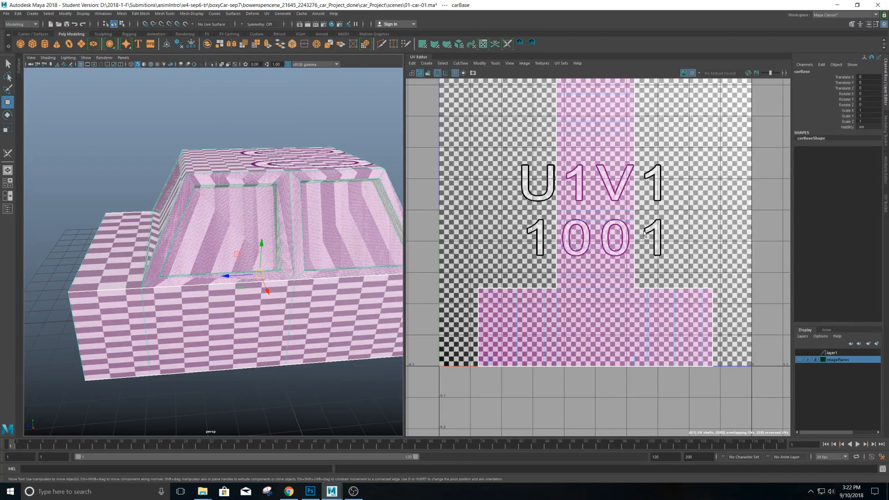
{"action": "right_click_drag", "start_coordinate": [372, 258], "coordinate": [306, 259], "text": "alt"}
{"action": "left_click_drag", "start_coordinate": [271, 237], "coordinate": [315, 227], "text": "alt"}
{"action": "right_click_drag", "start_coordinate": [371, 239], "coordinate": [306, 264], "text": "alt"}
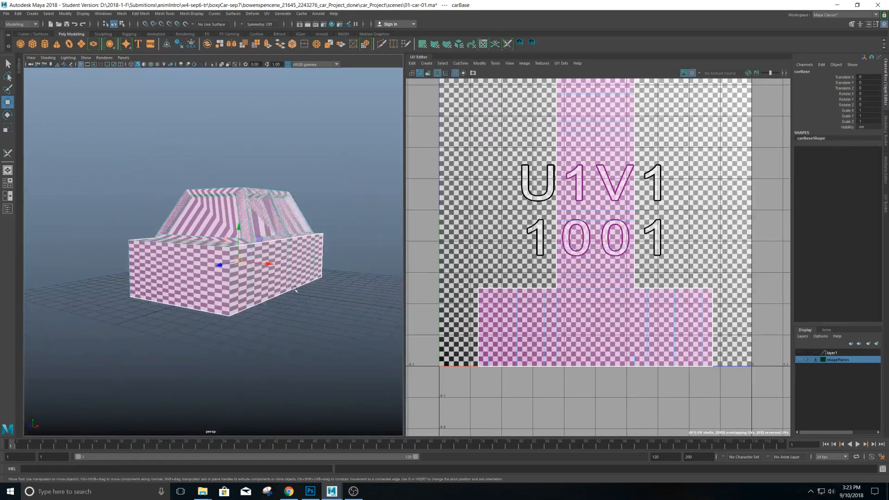
Switch the car body to face selection and select all of its faces.
{"action": "mouse_move", "coordinate": [305, 264]}
{"action": "left_mouse_down", "text": "alt"}
{"action": "mouse_move", "coordinate": [359, 270]}
{"action": "mouse_move", "coordinate": [313, 269]}
{"action": "left_mouse_up", "text": "alt"}
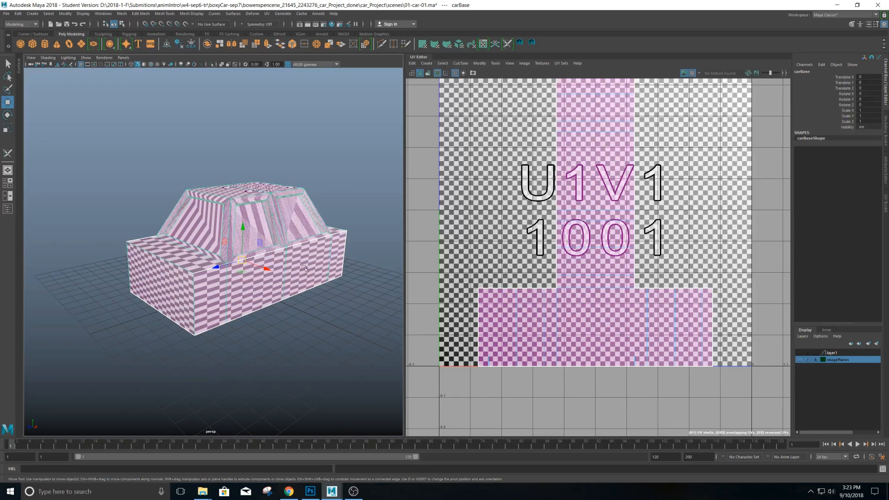
{"action": "right_click_drag", "start_coordinate": [304, 268], "coordinate": [304, 287]}
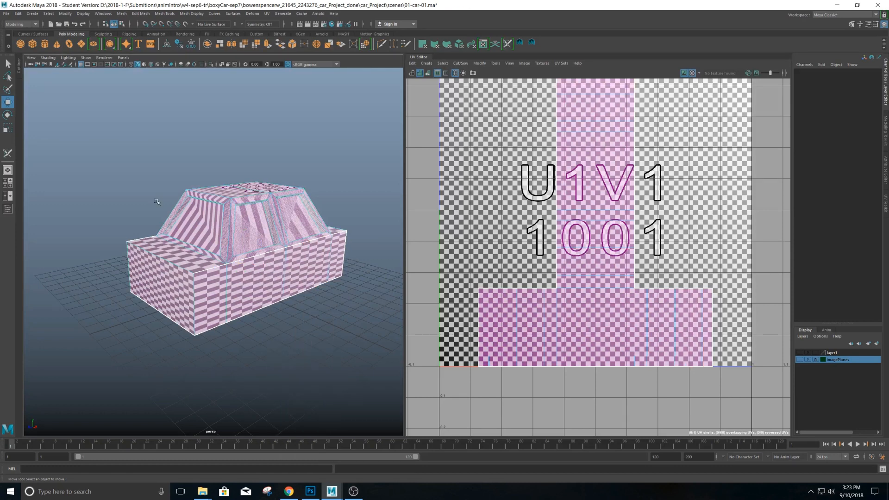
{"action": "left_click_drag", "start_coordinate": [102, 139], "coordinate": [402, 362]}
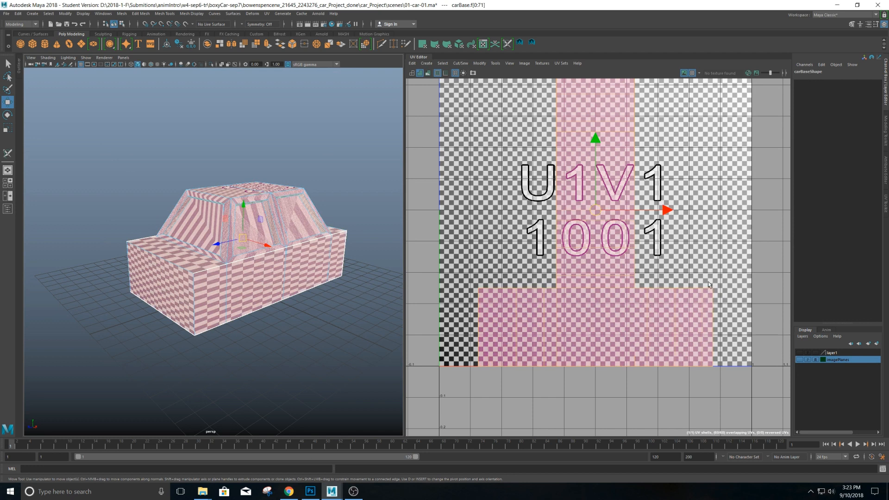
Apply a camera-based UV projection to the selected faces and turn off the checker map.
{"action": "left_click", "coordinate": [885, 200]}
{"action": "left_click", "coordinate": [758, 192]}
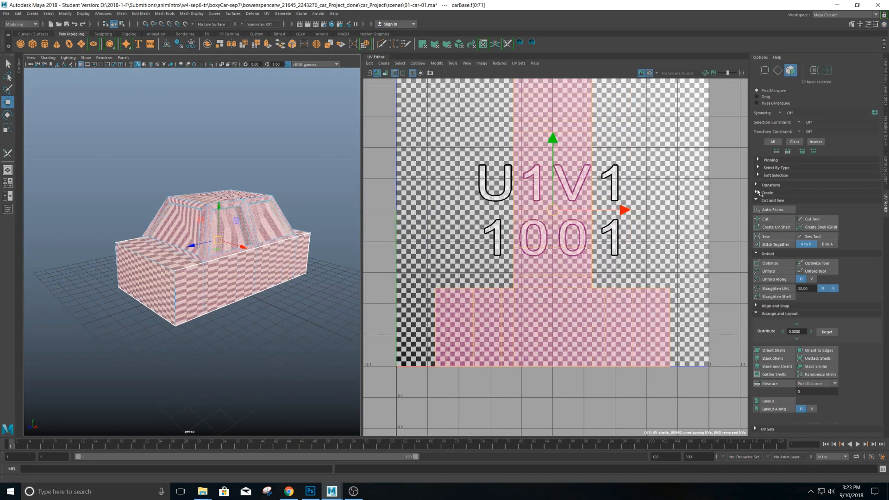
{"action": "left_click", "coordinate": [757, 192]}
{"action": "left_click", "coordinate": [782, 226]}
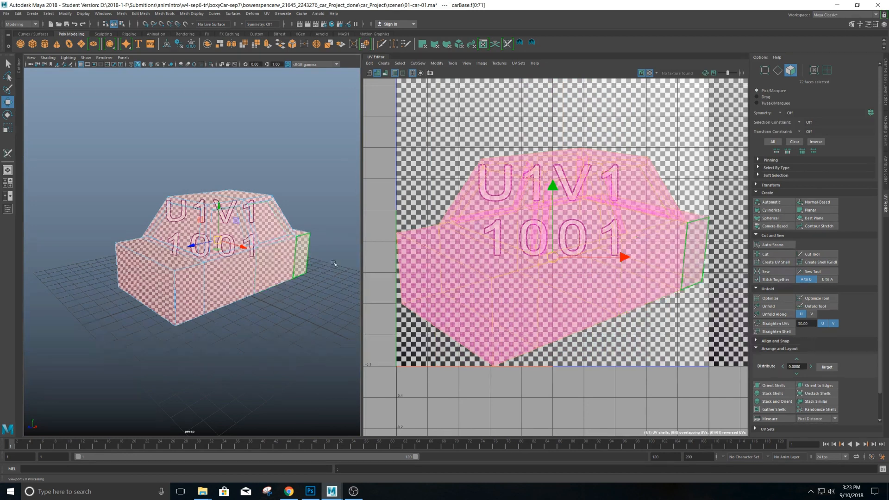
{"action": "left_click", "coordinate": [641, 72]}
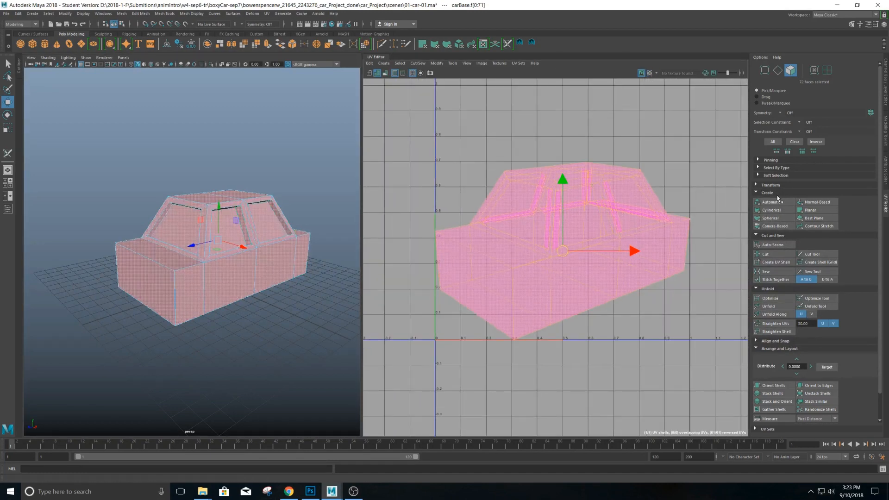
Examine the camera-based UV layout and compare it with the car body's shape in the viewport.
{"action": "left_click", "coordinate": [574, 307]}
{"action": "scroll", "coordinate": [574, 307], "scroll_direction": "down", "scroll_amount": 3}
{"action": "scroll", "coordinate": [226, 278], "scroll_direction": "down", "scroll_amount": 5}
{"action": "scroll", "coordinate": [226, 279], "scroll_direction": "up", "scroll_amount": 6}
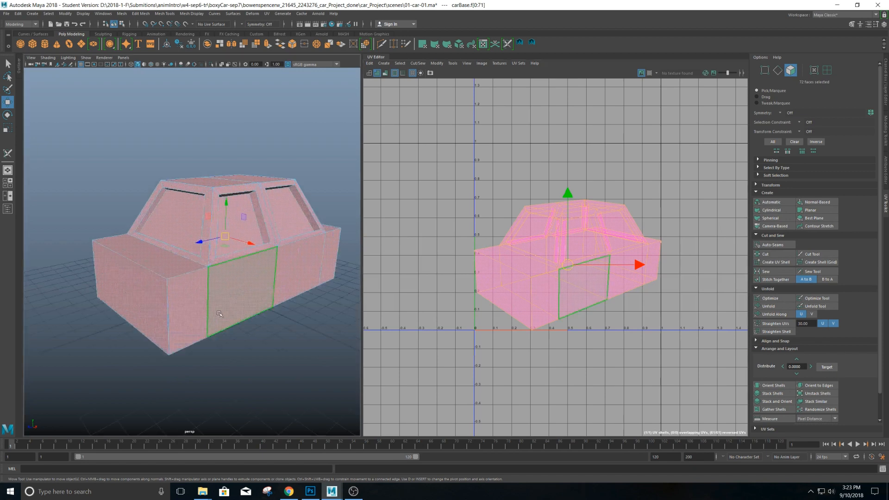
{"action": "mouse_move", "coordinate": [226, 279]}
{"action": "left_mouse_down", "text": "alt"}
{"action": "mouse_move", "coordinate": [282, 260]}
{"action": "mouse_move", "coordinate": [236, 266]}
{"action": "left_mouse_up", "text": "alt"}
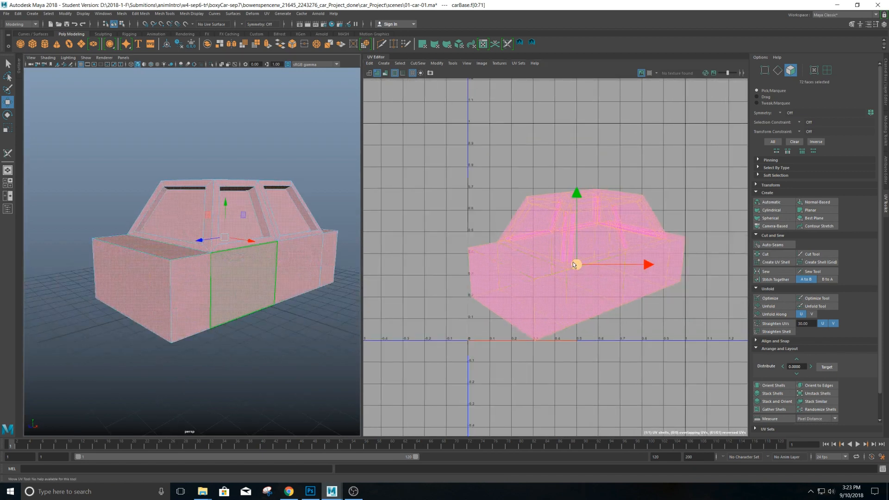
{"action": "scroll", "coordinate": [573, 262], "scroll_direction": "up", "scroll_amount": 3}
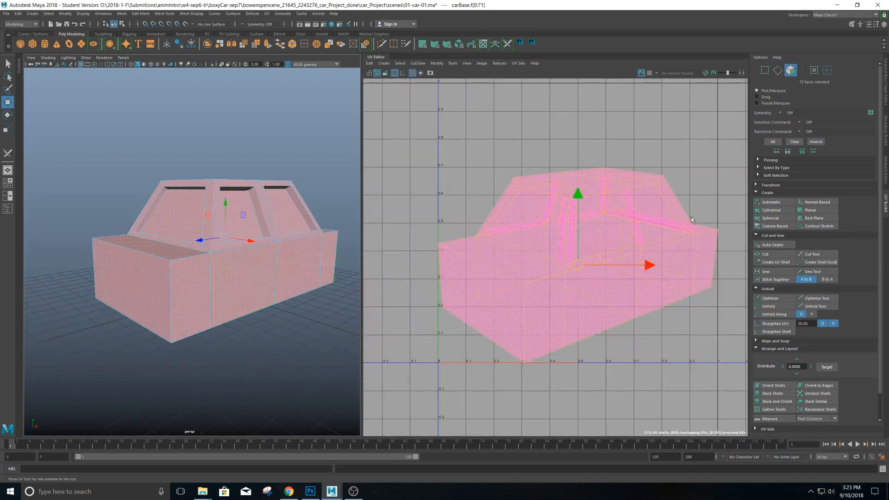
{"action": "scroll", "coordinate": [593, 264], "scroll_direction": "up", "scroll_amount": 2}
{"action": "scroll", "coordinate": [586, 281], "scroll_direction": "down", "scroll_amount": 2}
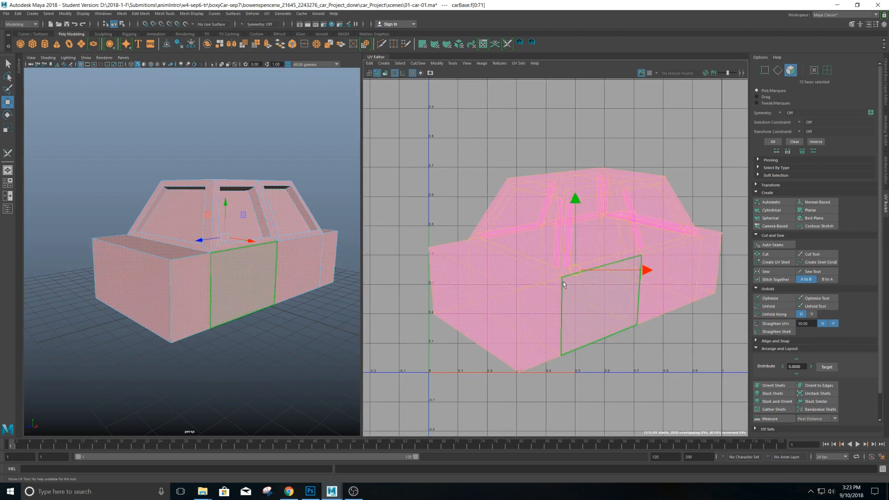
{"action": "scroll", "coordinate": [223, 269], "scroll_direction": "down", "scroll_amount": 3}
{"action": "scroll", "coordinate": [223, 269], "scroll_direction": "up", "scroll_amount": 5}
In edge selection mode, select the two horizontal edges beneath the side windows on one side of the car body.
{"action": "left_click_drag", "start_coordinate": [222, 269], "coordinate": [258, 280], "text": "alt"}
{"action": "right_click_drag", "start_coordinate": [257, 280], "coordinate": [275, 263]}
{"action": "left_click", "coordinate": [298, 287]}
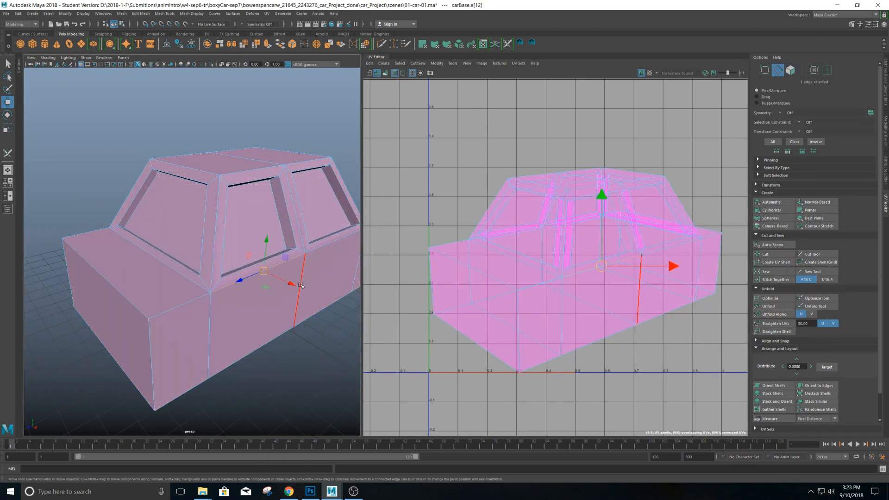
{"action": "left_click_drag", "start_coordinate": [298, 287], "coordinate": [265, 298], "text": "alt"}
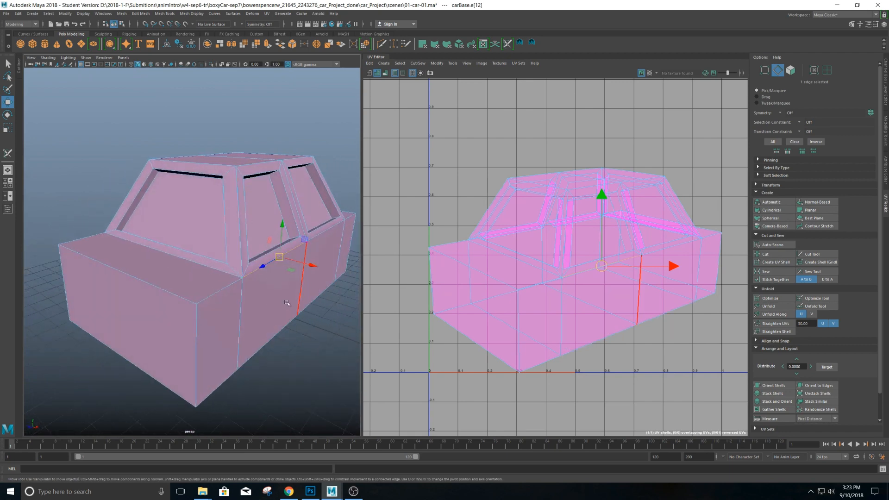
{"action": "left_click", "coordinate": [300, 206]}
{"action": "left_click_drag", "start_coordinate": [338, 248], "coordinate": [282, 290], "text": "alt"}
{"action": "scroll", "coordinate": [261, 253], "scroll_direction": "down", "scroll_amount": 3}
{"action": "scroll", "coordinate": [288, 292], "scroll_direction": "up", "scroll_amount": 6}
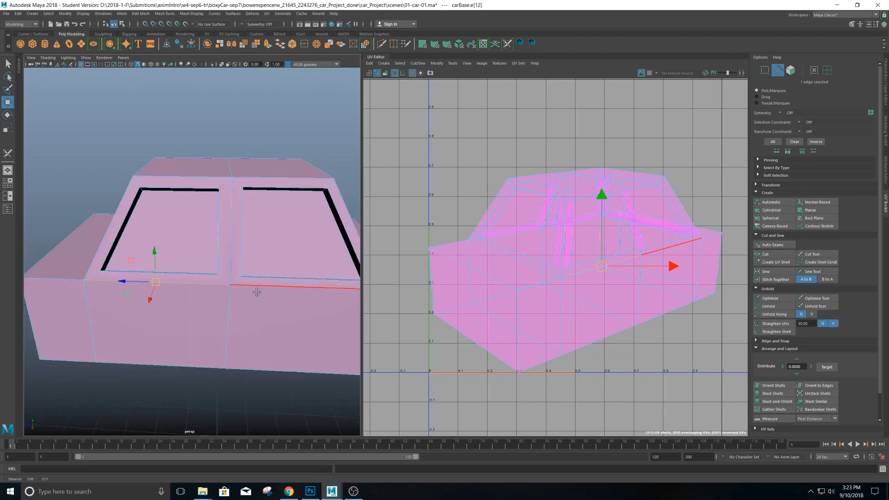
{"action": "middle_click_drag", "start_coordinate": [256, 293], "coordinate": [189, 323], "text": "alt"}
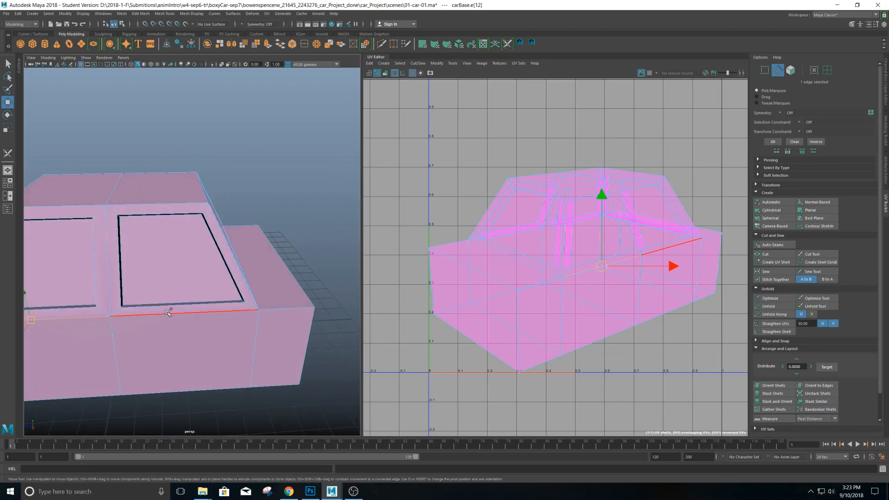
{"action": "left_click", "coordinate": [168, 313], "text": "shift"}
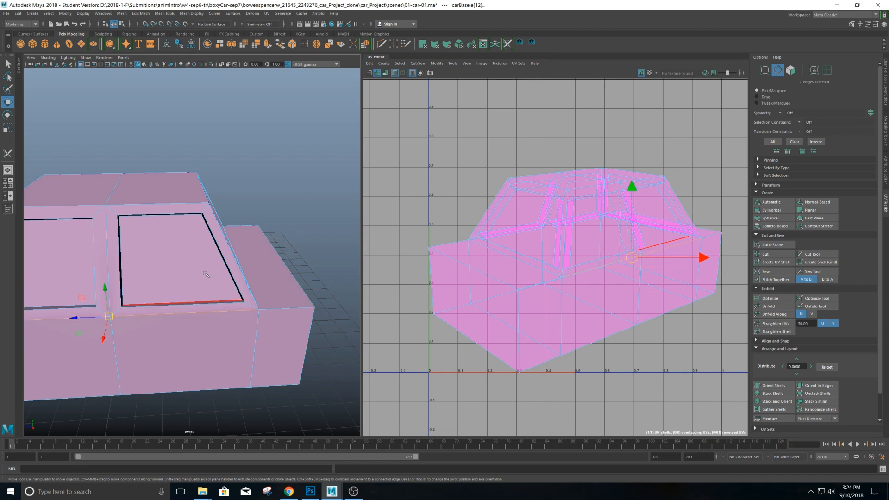
{"action": "left_click_drag", "start_coordinate": [206, 274], "coordinate": [187, 344], "text": "alt"}
{"action": "left_click", "coordinate": [188, 345]}
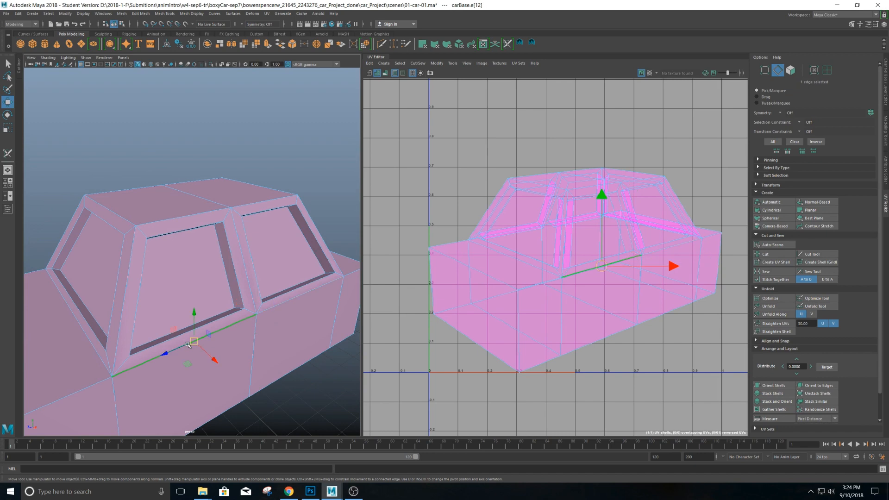
{"action": "left_click", "coordinate": [286, 310], "text": "shift"}
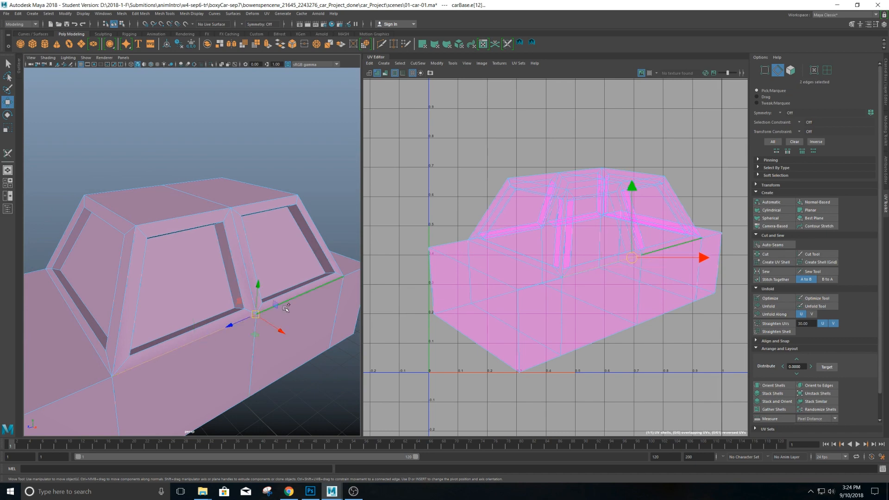
Add the edges beneath the front and rear windows and the opposite side windows, closing the loop around the cabin's base.
{"action": "scroll", "coordinate": [229, 351], "scroll_direction": "up", "scroll_amount": 3}
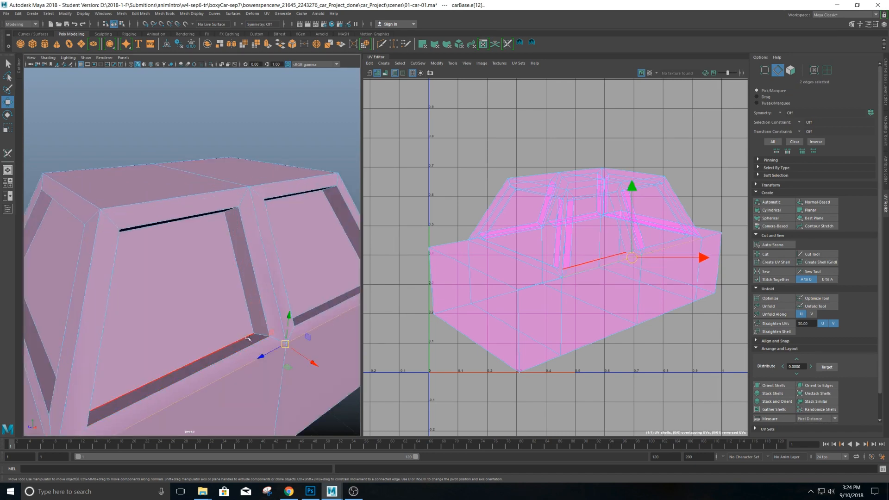
{"action": "left_click_drag", "start_coordinate": [229, 352], "coordinate": [193, 329], "text": "alt"}
{"action": "left_click_drag", "start_coordinate": [278, 344], "coordinate": [182, 327], "text": "alt"}
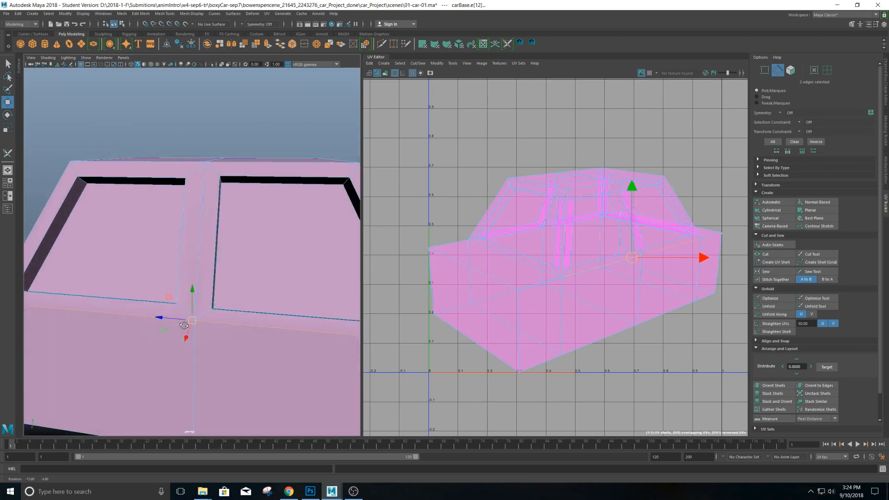
{"action": "left_click_drag", "start_coordinate": [137, 361], "coordinate": [194, 359], "text": "alt"}
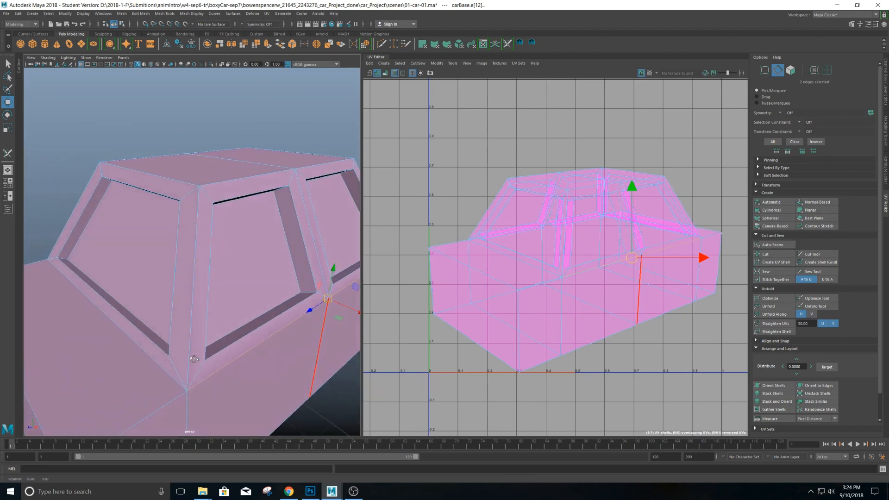
{"action": "left_click", "coordinate": [162, 369], "text": "shift"}
{"action": "left_click_drag", "start_coordinate": [129, 377], "coordinate": [203, 361], "text": "alt"}
{"action": "left_click", "coordinate": [249, 334], "text": "shift"}
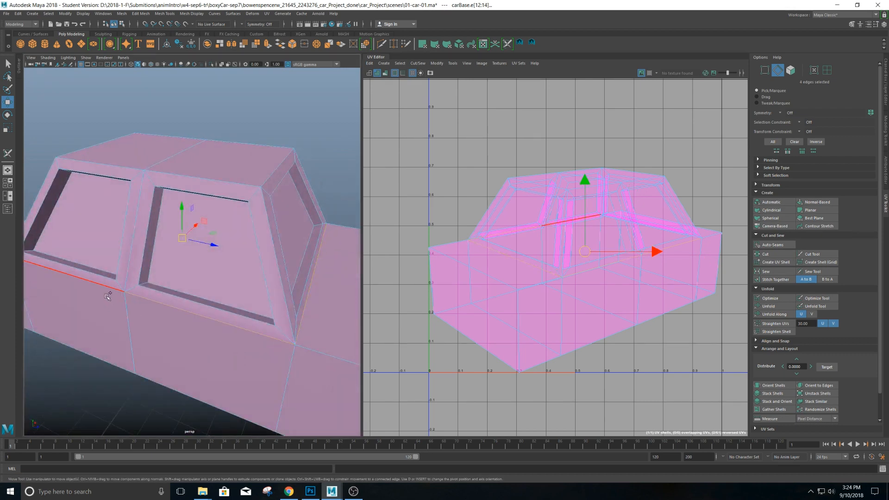
{"action": "left_click", "coordinate": [106, 289], "text": "shift"}
{"action": "left_click_drag", "start_coordinate": [135, 297], "coordinate": [207, 305], "text": "alt"}
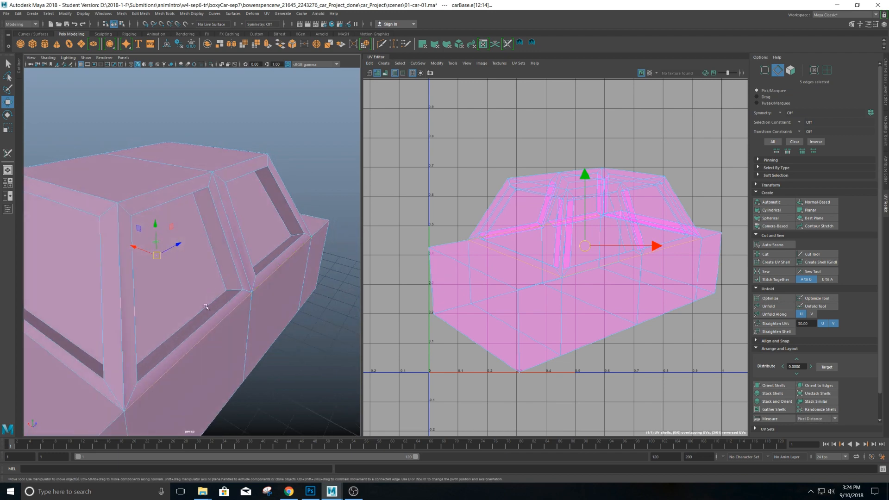
{"action": "left_click", "coordinate": [122, 393], "text": "shift"}
{"action": "scroll", "coordinate": [123, 393], "scroll_direction": "down", "scroll_amount": 5}
{"action": "left_click_drag", "start_coordinate": [159, 358], "coordinate": [107, 287], "text": "alt"}
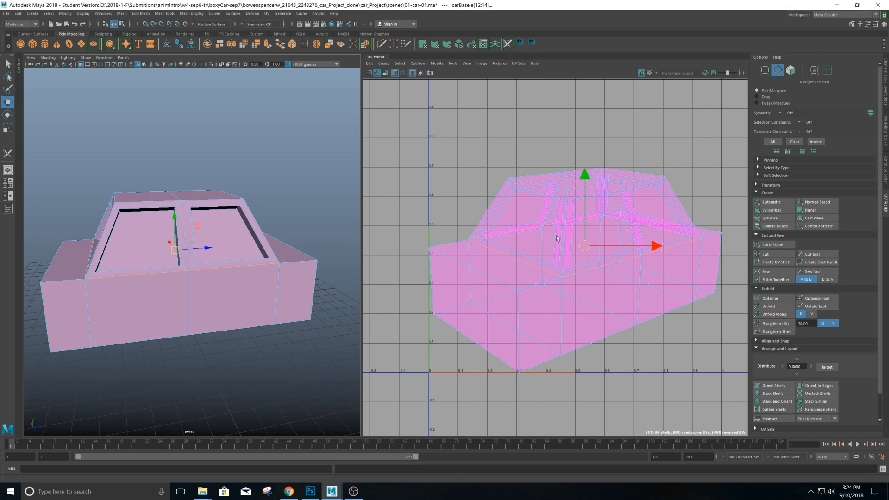
Cut the UVs along the selected edge loop at the cabin's base.
{"action": "left_click", "coordinate": [770, 255]}
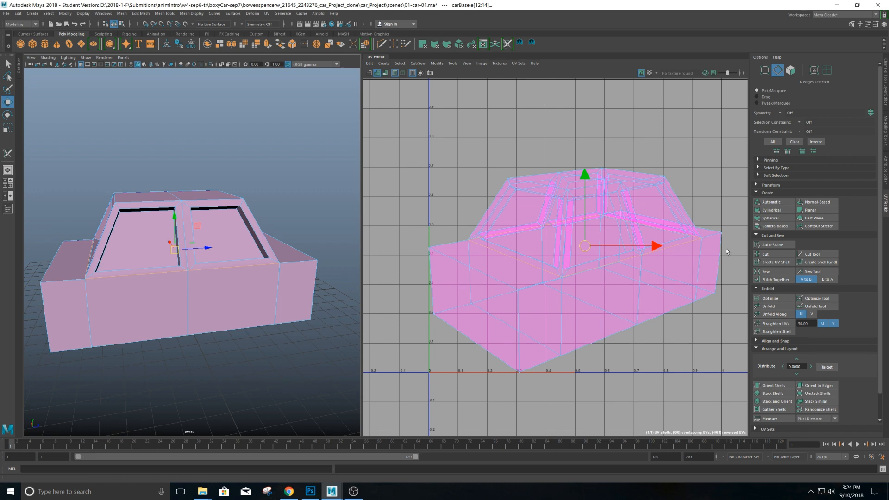
{"action": "left_click", "coordinate": [757, 235]}
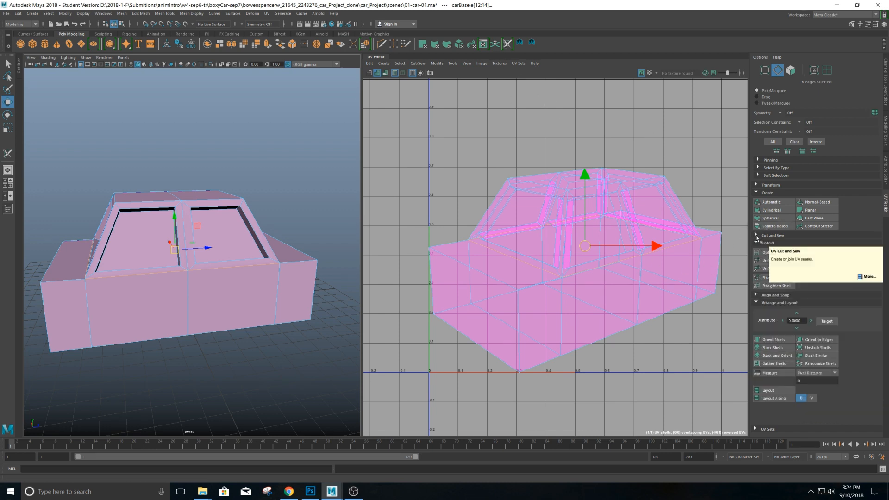
{"action": "left_click", "coordinate": [757, 237]}
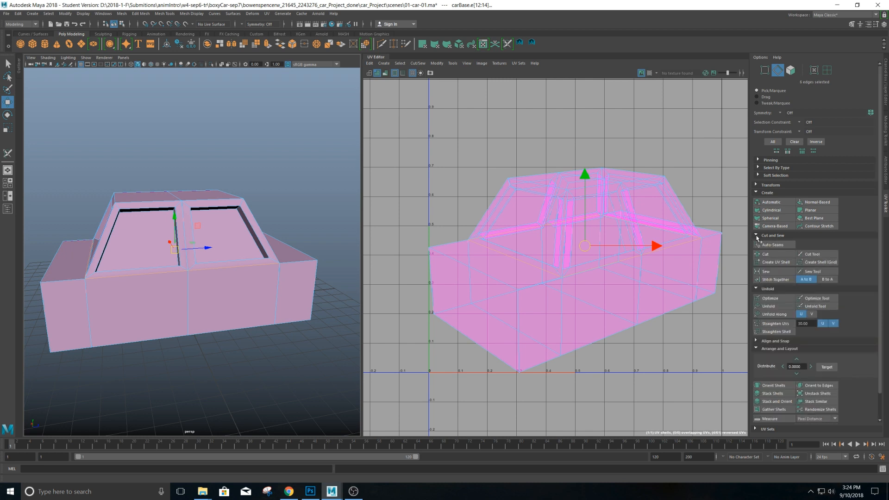
{"action": "left_click", "coordinate": [771, 255]}
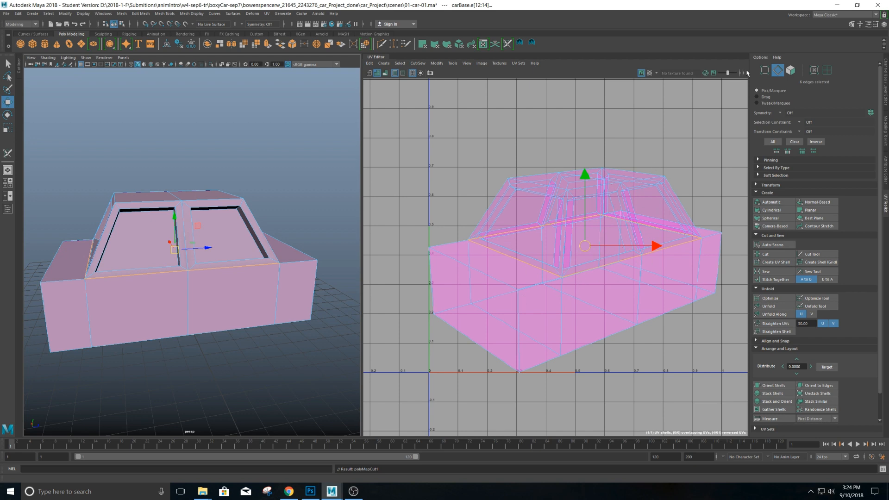
Switch to UV shell selection and move the cabin's shell above the lower body's shell.
{"action": "left_click", "coordinate": [828, 72]}
{"action": "left_click", "coordinate": [574, 190]}
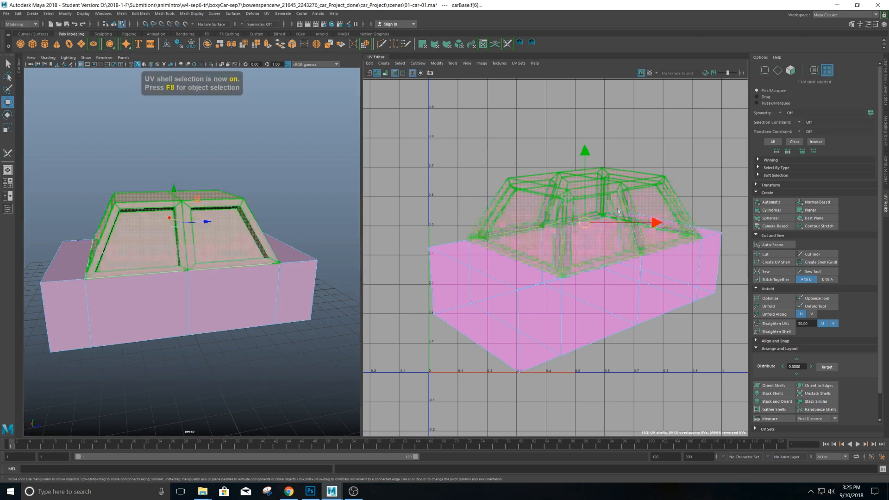
{"action": "scroll", "coordinate": [585, 216], "scroll_direction": "down", "scroll_amount": 2}
{"action": "left_click_drag", "start_coordinate": [585, 215], "coordinate": [577, 141]}
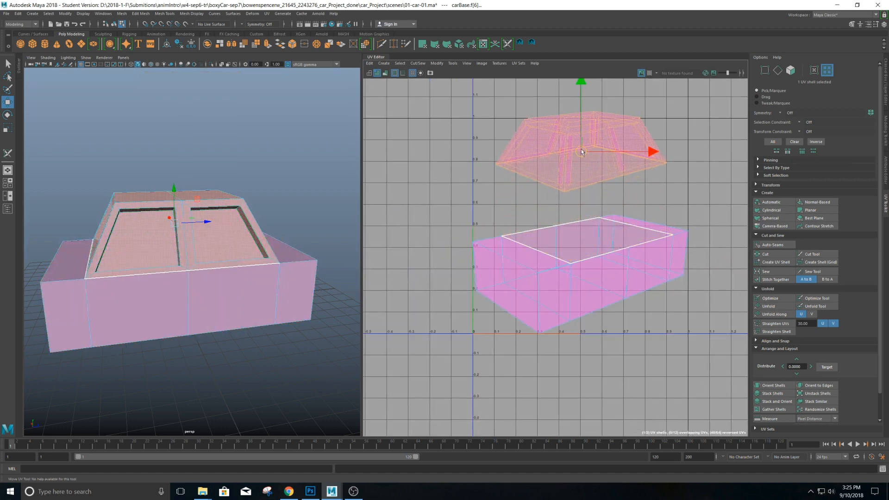
Select the lower body's UV shell and shift it sideways in the positive U direction.
{"action": "left_click", "coordinate": [619, 272]}
{"action": "scroll", "coordinate": [619, 272], "scroll_direction": "down", "scroll_amount": 2}
{"action": "scroll", "coordinate": [614, 277], "scroll_direction": "up", "scroll_amount": 2}
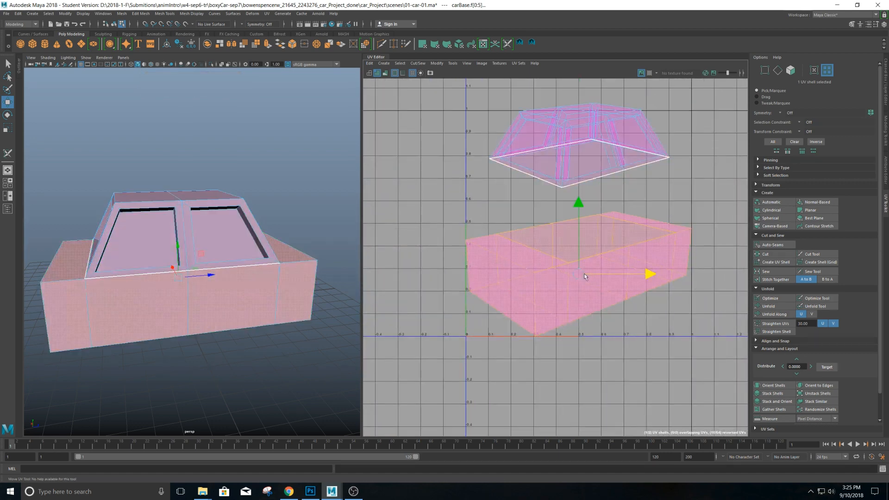
{"action": "left_click_drag", "start_coordinate": [599, 277], "coordinate": [634, 329]}
Select the cabin's UV shell and move it farther up, above the 0–1 UV tile.
{"action": "left_click", "coordinate": [582, 148]}
{"action": "scroll", "coordinate": [589, 190], "scroll_direction": "down", "scroll_amount": 2}
{"action": "scroll", "coordinate": [588, 191], "scroll_direction": "down", "scroll_amount": 2}
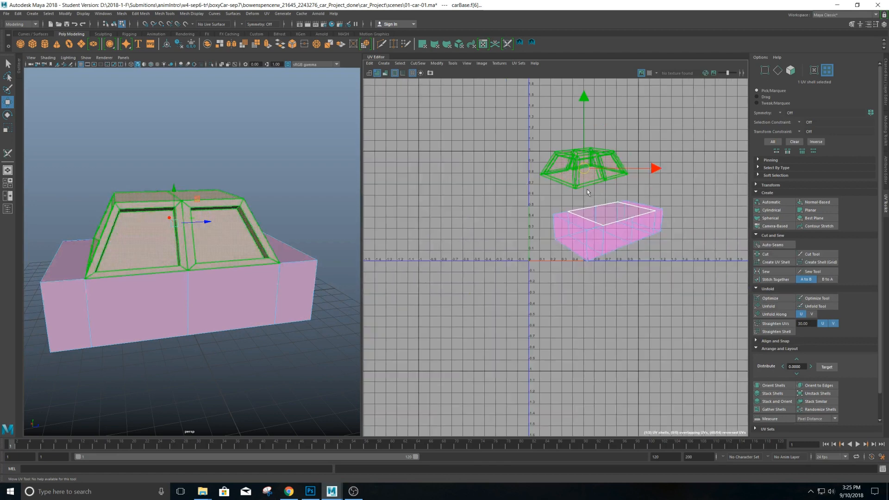
{"action": "left_click_drag", "start_coordinate": [584, 166], "coordinate": [582, 113]}
{"action": "scroll", "coordinate": [605, 193], "scroll_direction": "down", "scroll_amount": 1}
{"action": "scroll", "coordinate": [605, 194], "scroll_direction": "up", "scroll_amount": 2}
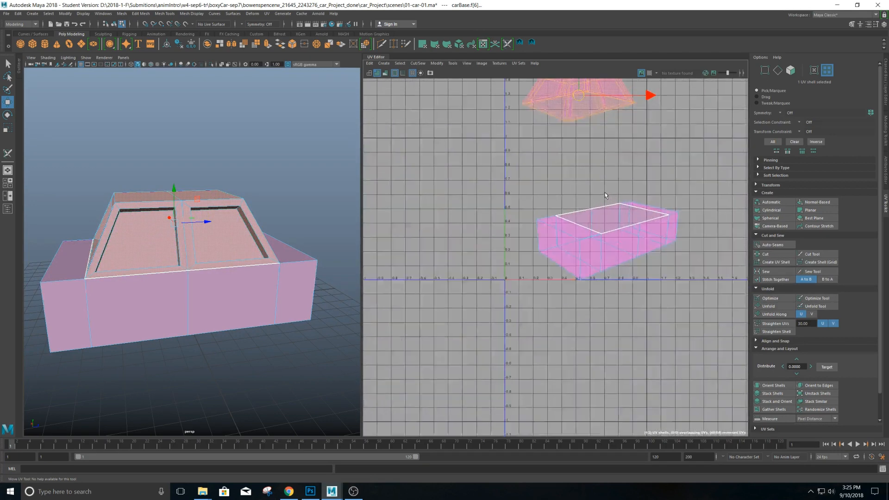
Select the lower body's UV shell and move it about 0.1 units back along U and up along V.
{"action": "left_click", "coordinate": [616, 288]}
{"action": "left_click_drag", "start_coordinate": [578, 251], "coordinate": [576, 245]}
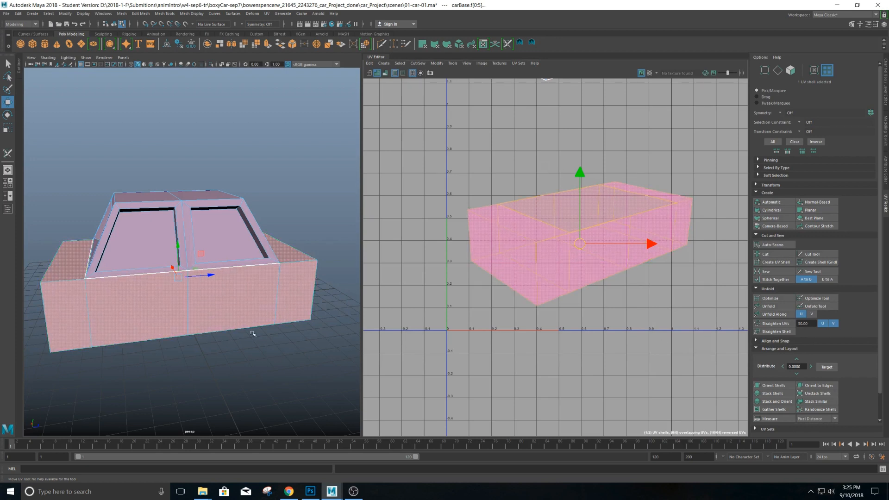
{"action": "left_click_drag", "start_coordinate": [218, 291], "coordinate": [212, 263], "text": "alt"}
{"action": "scroll", "coordinate": [594, 257], "scroll_direction": "down", "scroll_amount": 2}
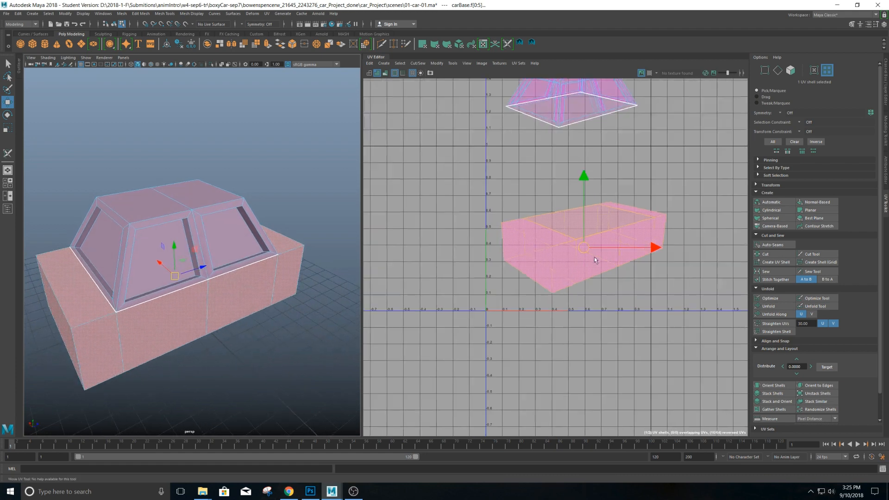
{"action": "scroll", "coordinate": [595, 256], "scroll_direction": "up", "scroll_amount": 2}
{"action": "left_click_drag", "start_coordinate": [162, 319], "coordinate": [207, 304], "text": "alt"}
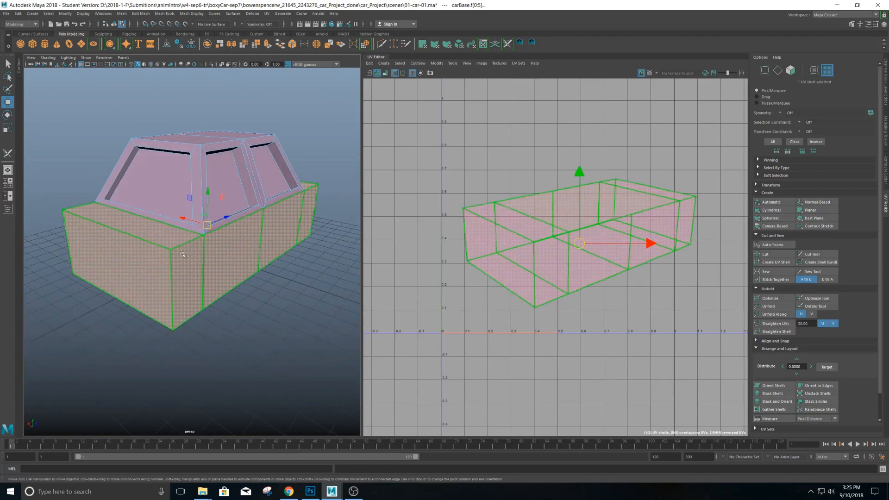
Switch to edge selection and select the vertical corner edges and adjoining short top side edges at the lower body's corners.
{"action": "right_click_drag", "start_coordinate": [182, 254], "coordinate": [180, 237]}
{"action": "left_click", "coordinate": [183, 245]}
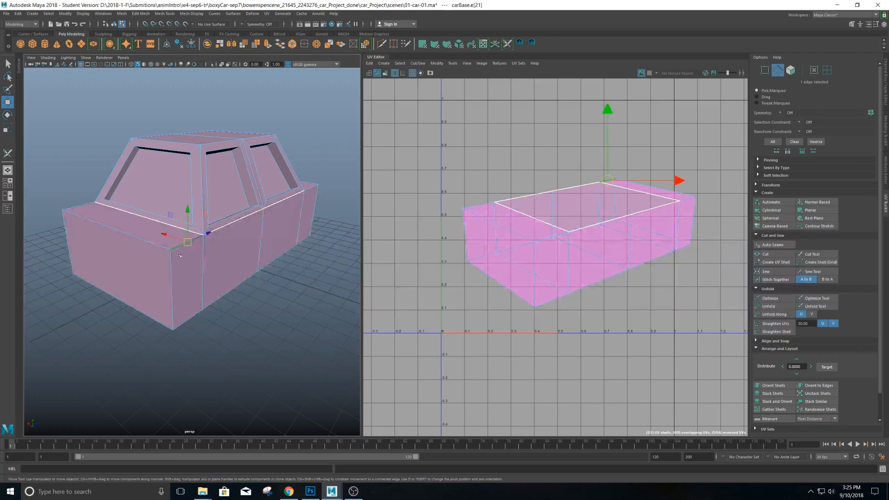
{"action": "left_click", "coordinate": [166, 277], "text": "shift"}
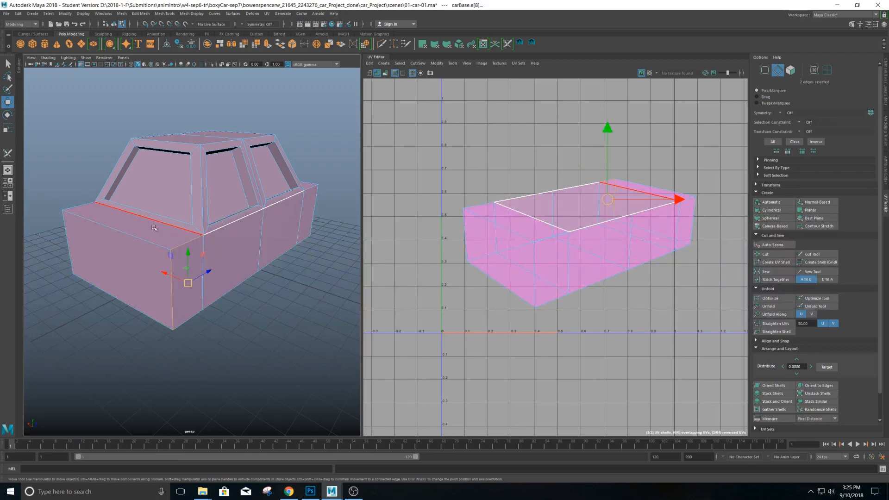
{"action": "left_click_drag", "start_coordinate": [78, 212], "coordinate": [177, 219], "text": "alt"}
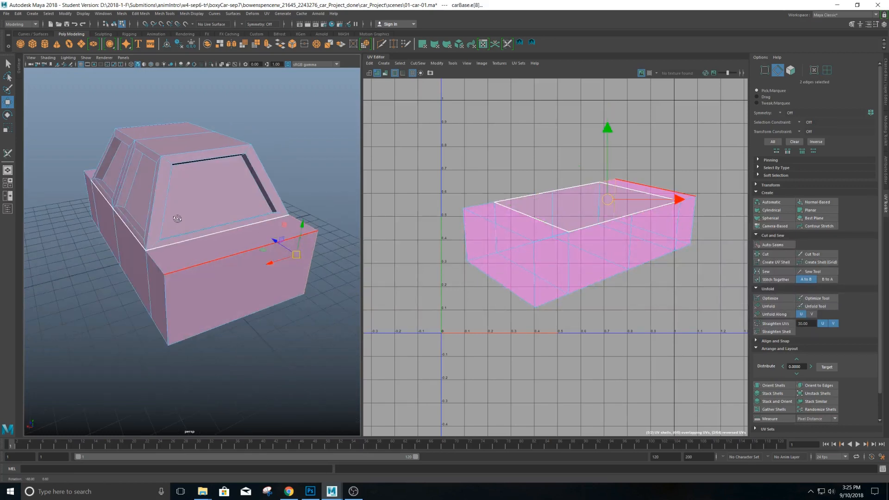
{"action": "left_click", "coordinate": [163, 266], "text": "shift"}
{"action": "left_click_drag", "start_coordinate": [166, 263], "coordinate": [214, 260], "text": "alt"}
{"action": "left_click", "coordinate": [170, 263], "text": "shift"}
{"action": "left_click", "coordinate": [157, 303], "text": "shift"}
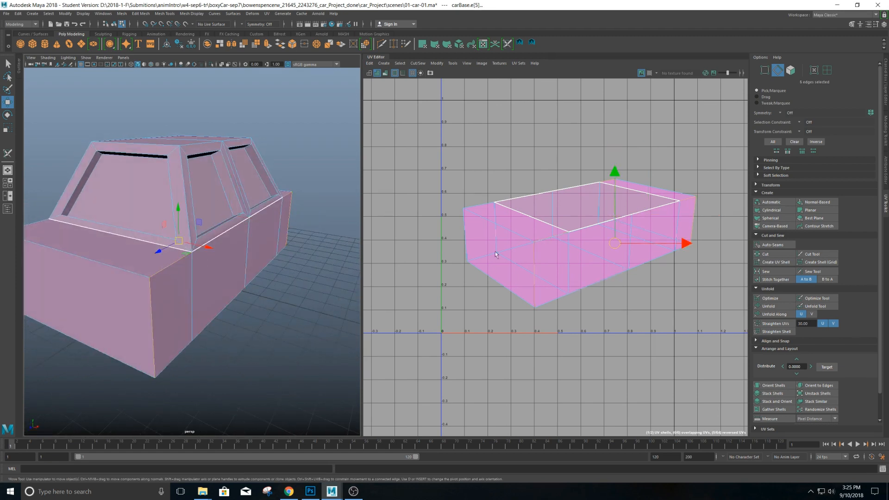
Complete the eight-edge selection at the lower body's corners and cut the UVs along those edges.
{"action": "scroll", "coordinate": [572, 247], "scroll_direction": "down", "scroll_amount": 3}
{"action": "scroll", "coordinate": [572, 247], "scroll_direction": "up", "scroll_amount": 3}
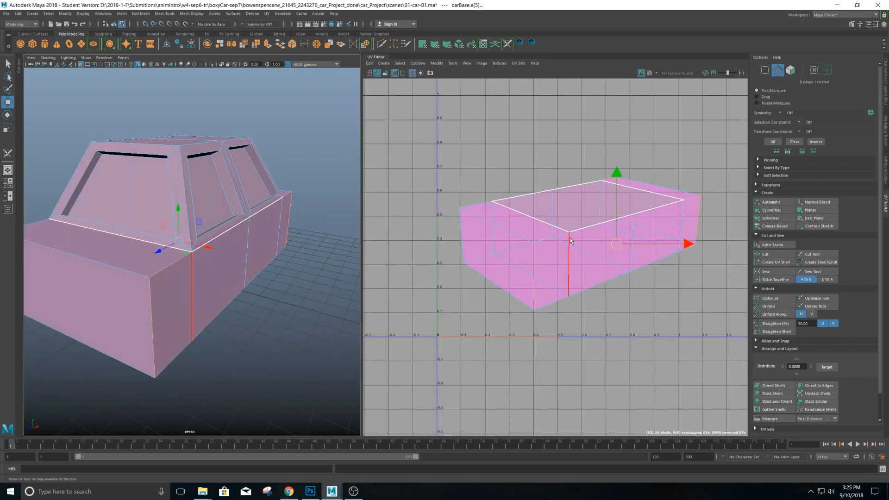
{"action": "left_click_drag", "start_coordinate": [246, 253], "coordinate": [259, 218], "text": "alt"}
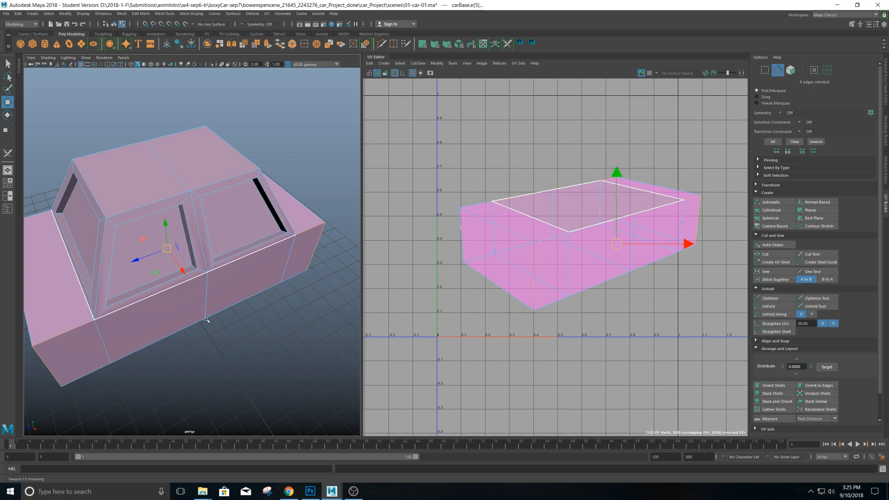
{"action": "right_click_drag", "start_coordinate": [153, 283], "coordinate": [100, 247], "text": "alt"}
{"action": "left_click_drag", "start_coordinate": [113, 254], "coordinate": [153, 252], "text": "alt"}
{"action": "right_click_drag", "start_coordinate": [155, 255], "coordinate": [222, 294], "text": "alt"}
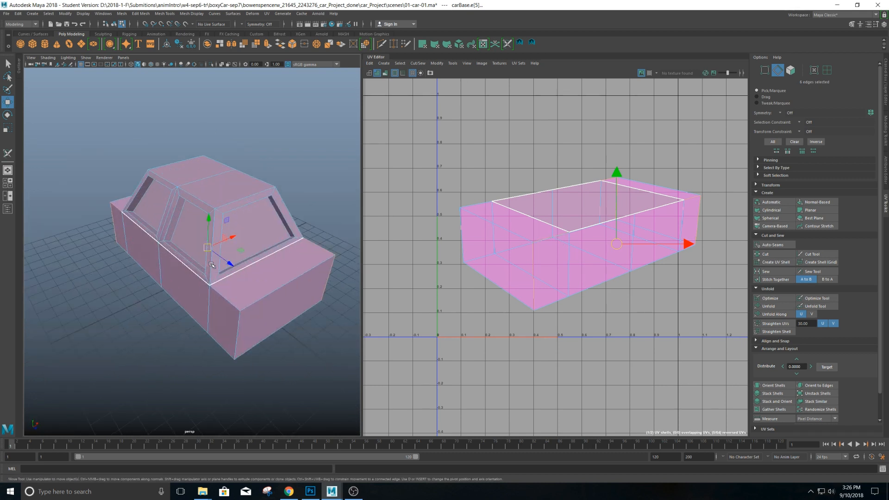
{"action": "left_click", "coordinate": [231, 299], "text": "shift"}
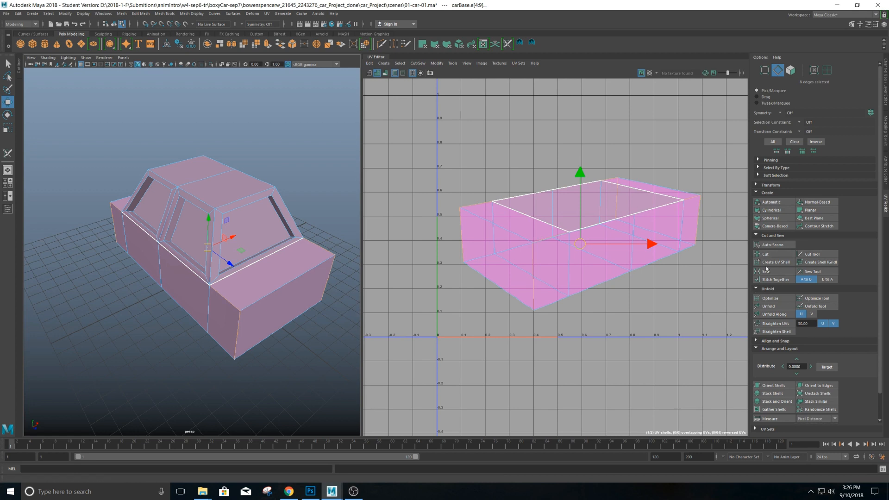
{"action": "right_click", "coordinate": [531, 252], "text": "shift"}
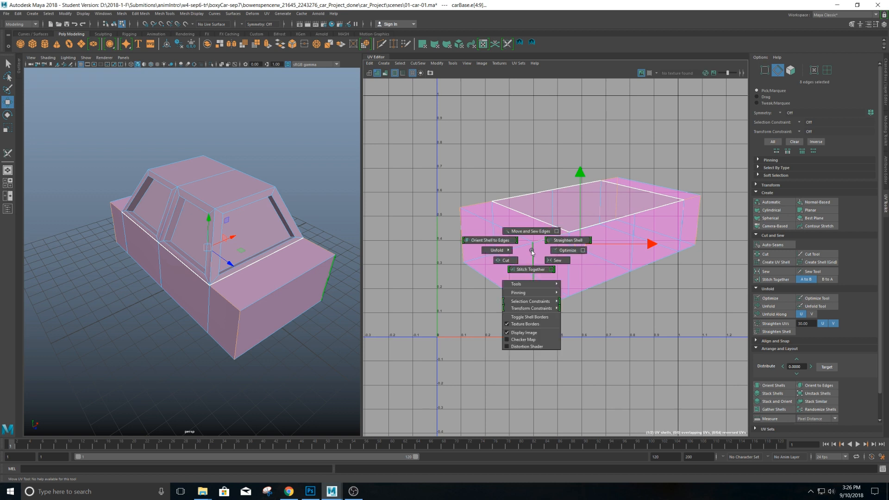
{"action": "right_click_drag", "start_coordinate": [532, 250], "coordinate": [509, 263], "text": "shift"}
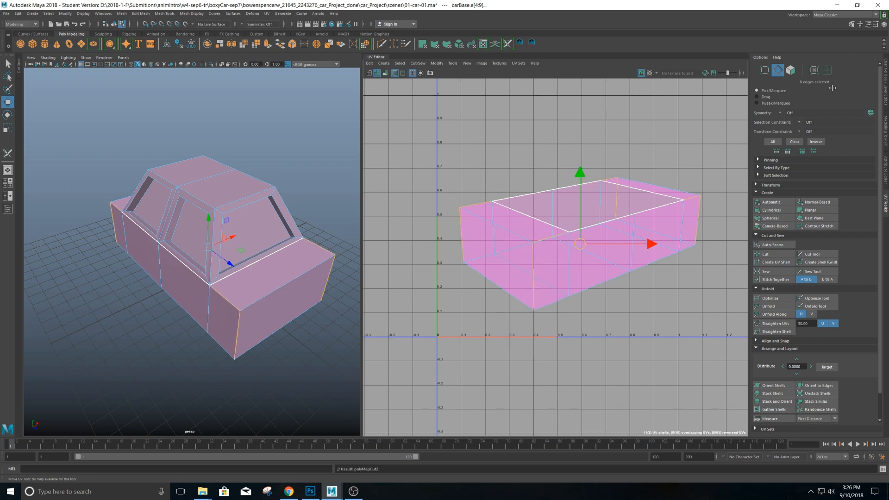
Switch to UV shell selection, select the lower body's shell and unfold it.
{"action": "right_click_drag", "start_coordinate": [623, 210], "coordinate": [602, 201]}
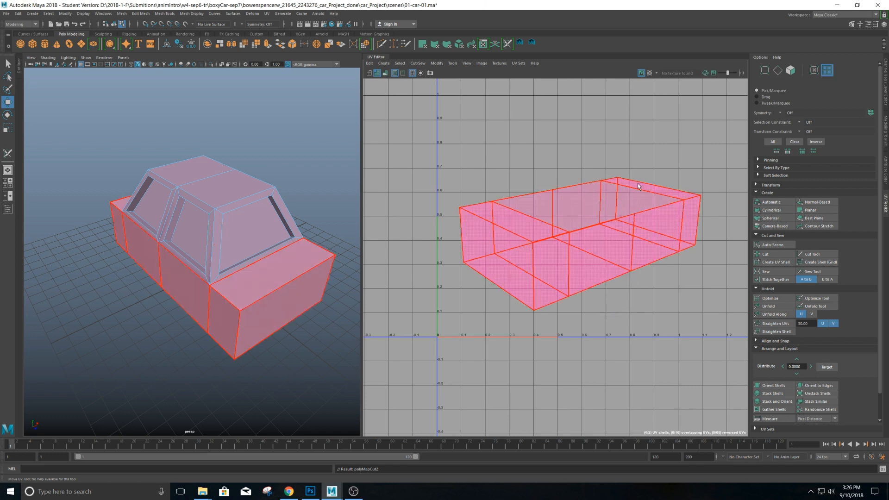
{"action": "left_click", "coordinate": [660, 191]}
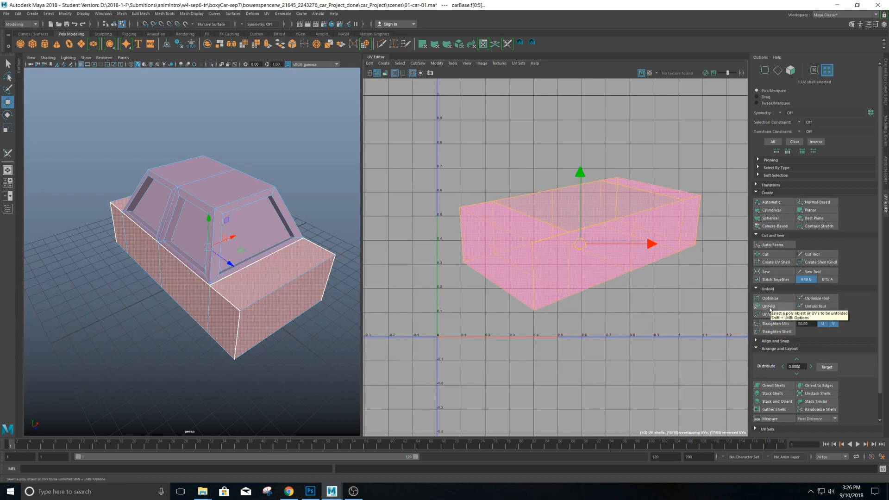
{"action": "left_click", "coordinate": [769, 307]}
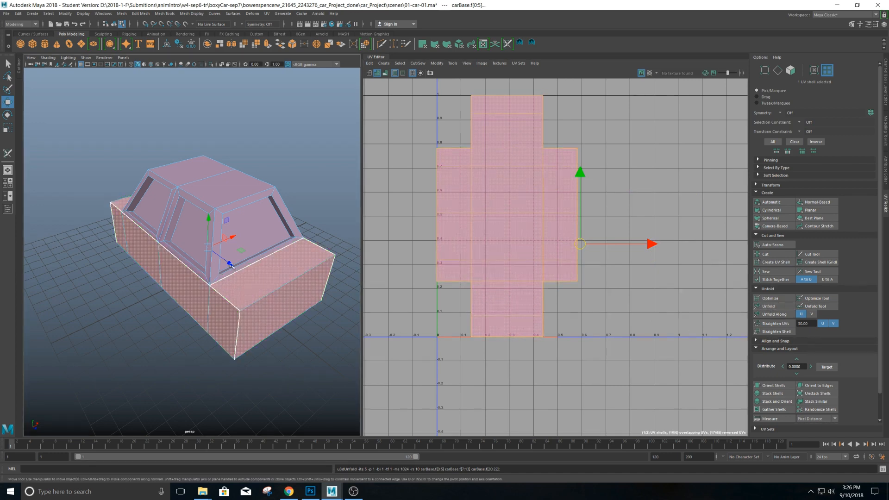
Display the checker map on the car and examine the checker pattern on the unfolded lower body for distortion.
{"action": "left_click_drag", "start_coordinate": [218, 273], "coordinate": [297, 295], "text": "alt"}
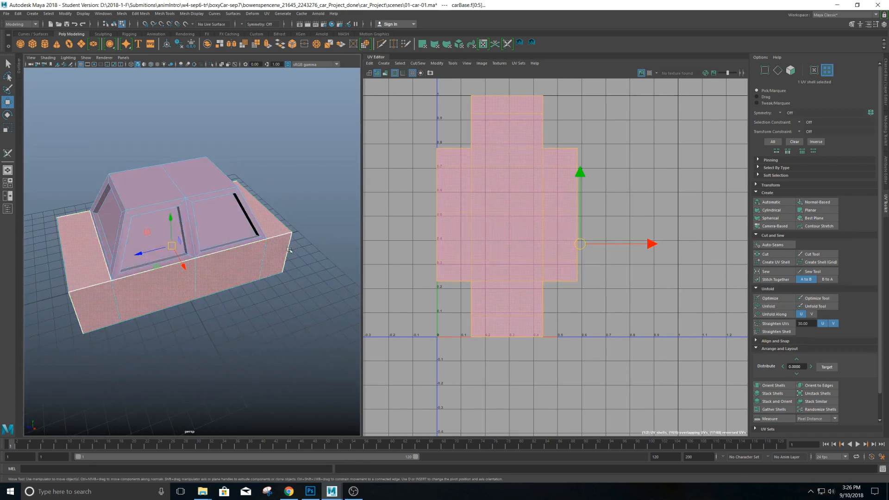
{"action": "scroll", "coordinate": [590, 263], "scroll_direction": "down", "scroll_amount": 4}
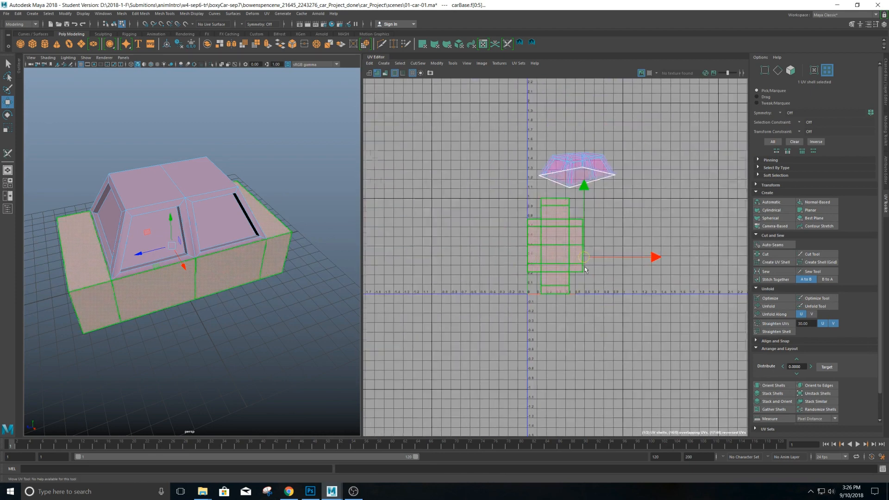
{"action": "scroll", "coordinate": [533, 201], "scroll_direction": "up", "scroll_amount": 2}
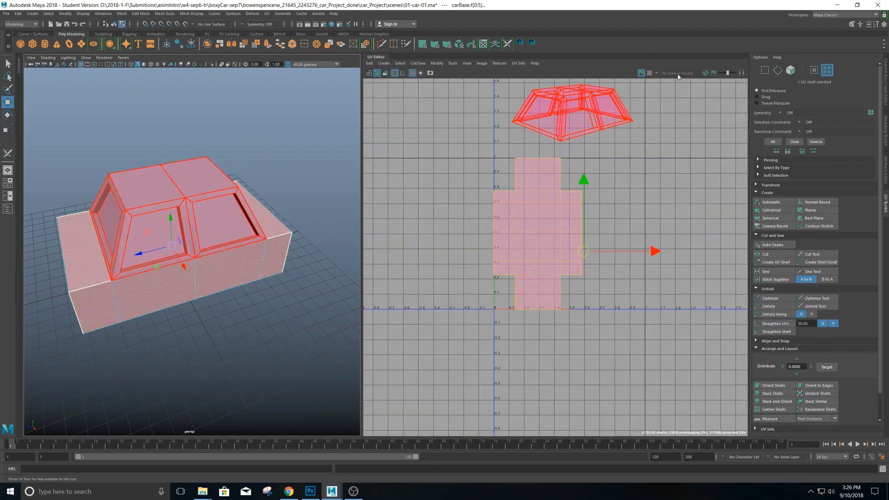
{"action": "left_click", "coordinate": [650, 74]}
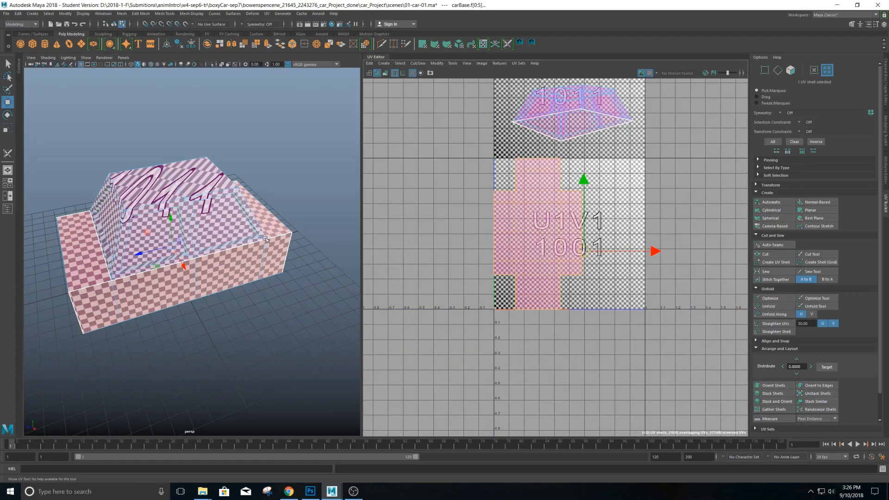
{"action": "scroll", "coordinate": [266, 239], "scroll_direction": "up", "scroll_amount": 4}
{"action": "left_click_drag", "start_coordinate": [265, 239], "coordinate": [157, 176], "text": "alt"}
{"action": "left_click_drag", "start_coordinate": [283, 221], "coordinate": [124, 269], "text": "alt"}
{"action": "middle_click_drag", "start_coordinate": [121, 260], "coordinate": [197, 275], "text": "alt"}
{"action": "scroll", "coordinate": [196, 274], "scroll_direction": "down", "scroll_amount": 3}
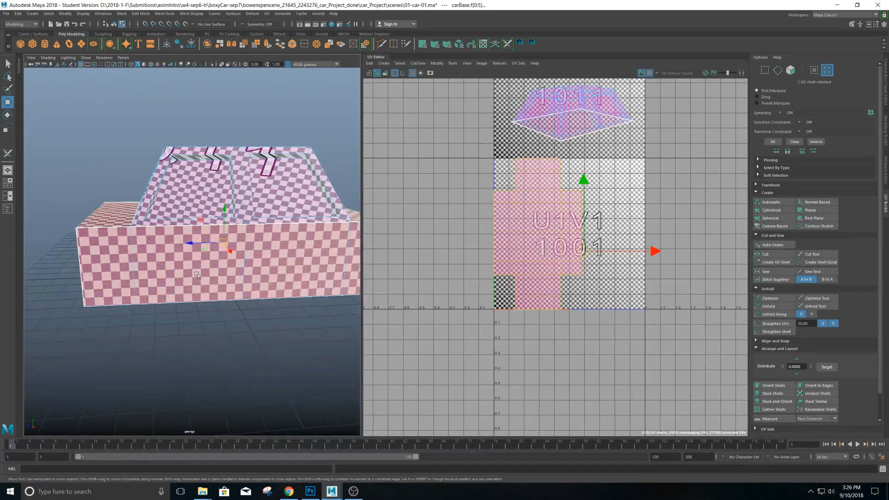
{"action": "left_click_drag", "start_coordinate": [197, 274], "coordinate": [259, 268], "text": "alt"}
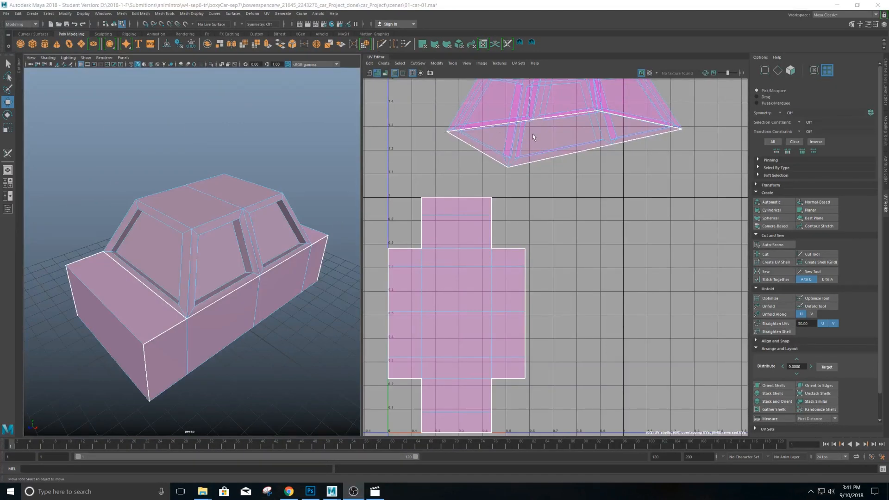
Select the cabin's UV shell and examine its recessed side windows up close.
{"action": "scroll", "coordinate": [545, 215], "scroll_direction": "down", "scroll_amount": 2}
{"action": "scroll", "coordinate": [543, 214], "scroll_direction": "up", "scroll_amount": 2}
{"action": "left_click_drag", "start_coordinate": [318, 235], "coordinate": [233, 245], "text": "alt"}
{"action": "left_click", "coordinate": [477, 126]}
{"action": "scroll", "coordinate": [233, 245], "scroll_direction": "down", "scroll_amount": 3}
{"action": "scroll", "coordinate": [233, 244], "scroll_direction": "up", "scroll_amount": 5}
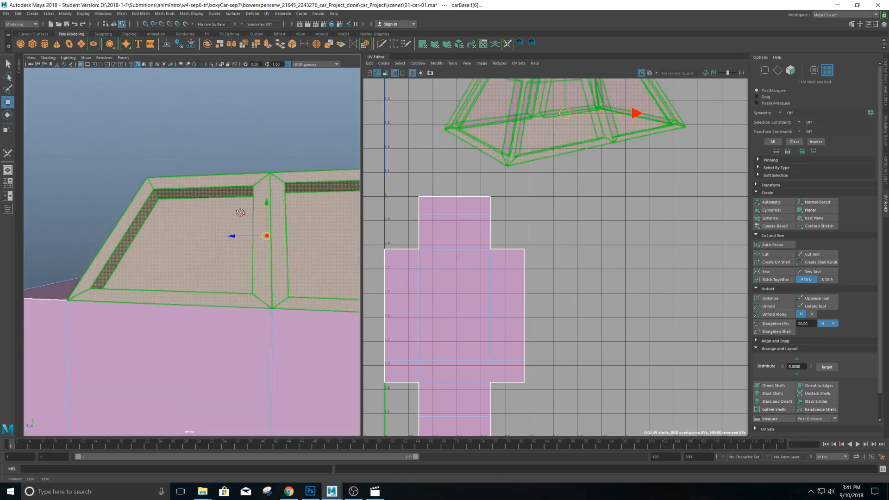
{"action": "left_click_drag", "start_coordinate": [241, 209], "coordinate": [194, 201], "text": "alt"}
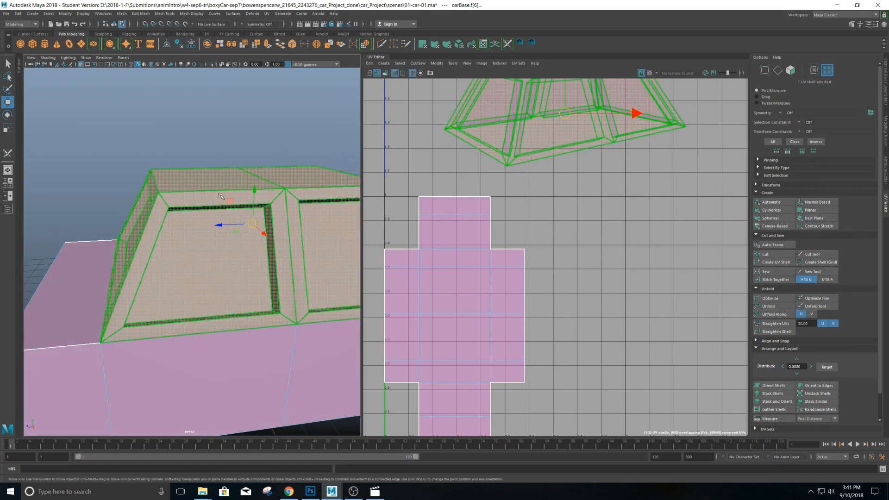
Select the four outer edges around one side window panel of the cabin and cut the UVs along them.
{"action": "right_click_drag", "start_coordinate": [216, 199], "coordinate": [193, 198]}
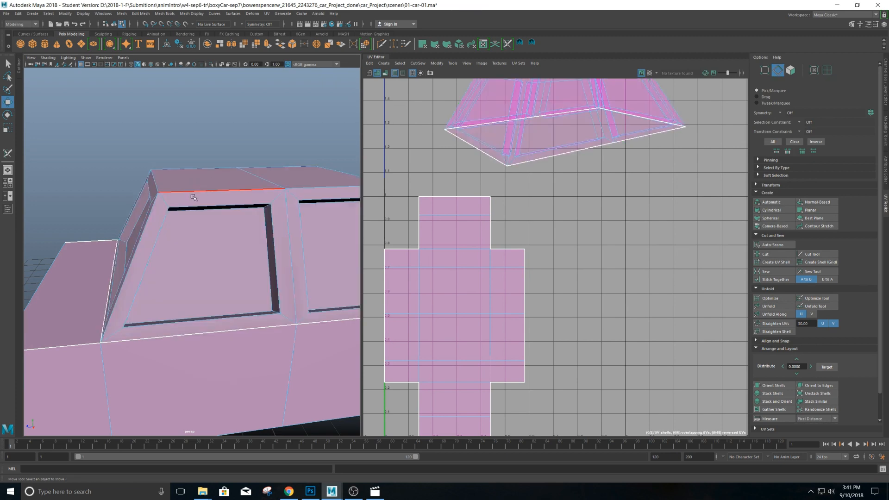
{"action": "left_click", "coordinate": [194, 198]}
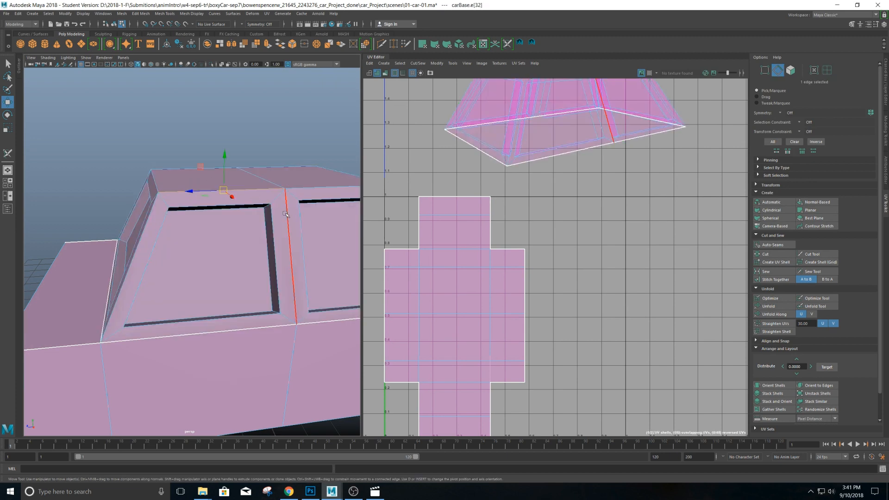
{"action": "left_click", "coordinate": [289, 229], "text": "shift"}
{"action": "left_click", "coordinate": [139, 308], "text": "shift"}
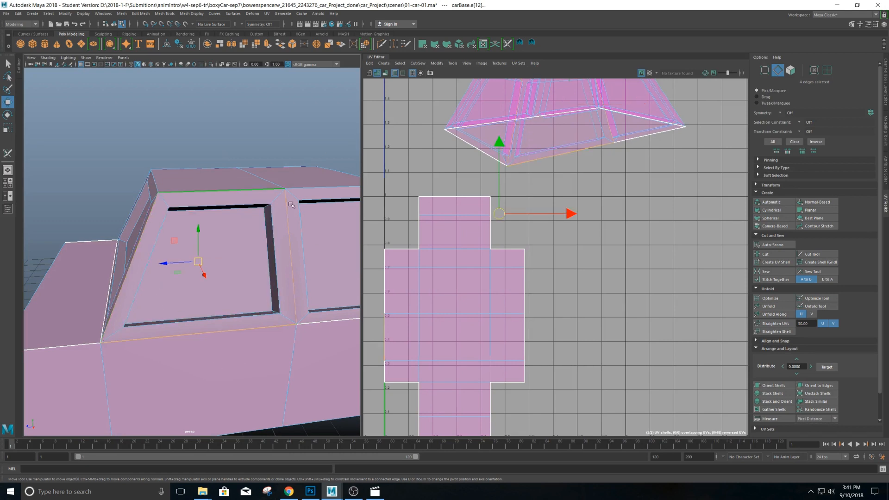
{"action": "scroll", "coordinate": [591, 147], "scroll_direction": "down", "scroll_amount": 1}
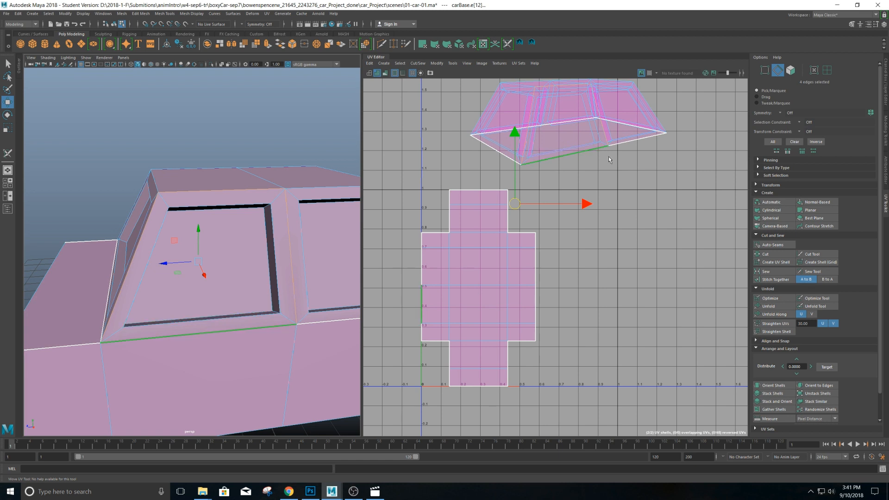
{"action": "left_click", "coordinate": [768, 255]}
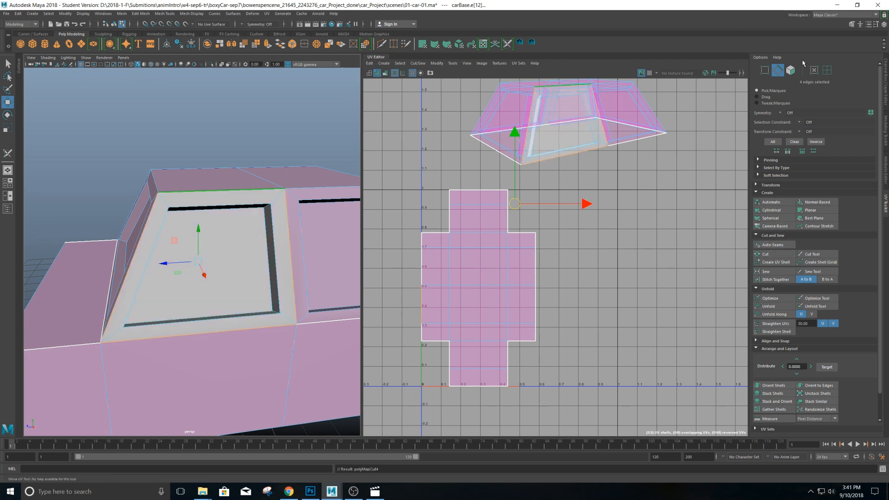
Select the separated window panel's UV shell and move it down beside the lower body's shell.
{"action": "left_click", "coordinate": [826, 69]}
{"action": "left_click", "coordinate": [569, 130]}
{"action": "left_click_drag", "start_coordinate": [568, 130], "coordinate": [616, 323]}
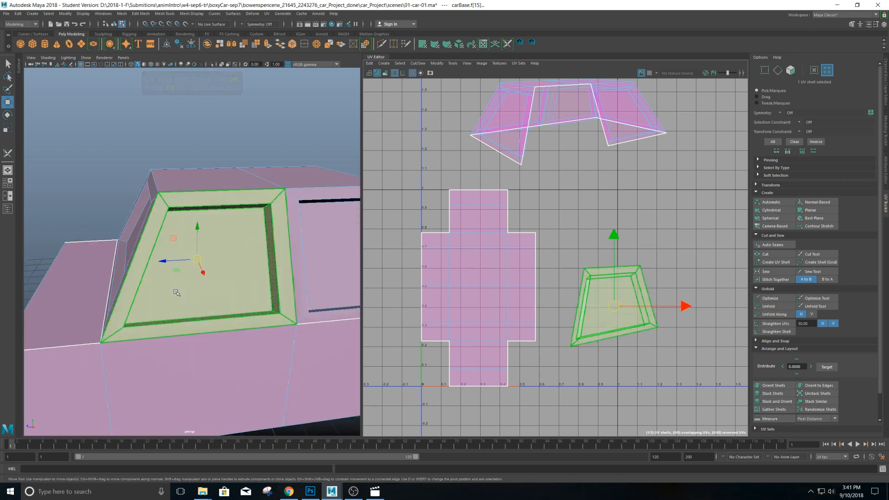
Unfold the window panel's UV shell and move it clear of the lower body's shell in the positive U direction.
{"action": "left_click_drag", "start_coordinate": [176, 292], "coordinate": [232, 228], "text": "alt"}
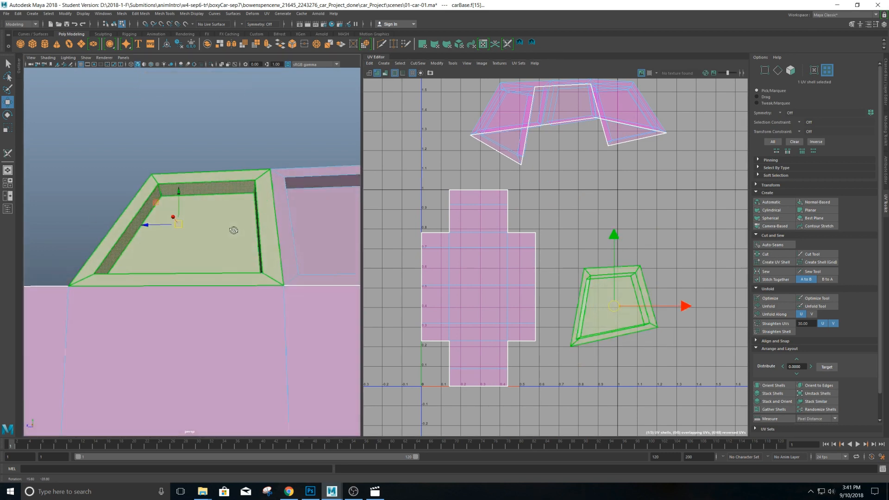
{"action": "left_click", "coordinate": [768, 306]}
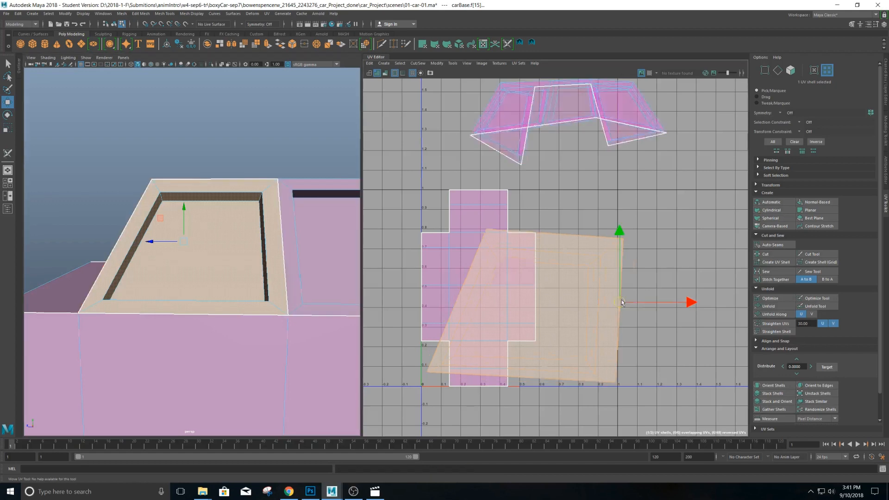
{"action": "middle_click_drag", "start_coordinate": [601, 313], "coordinate": [730, 273]}
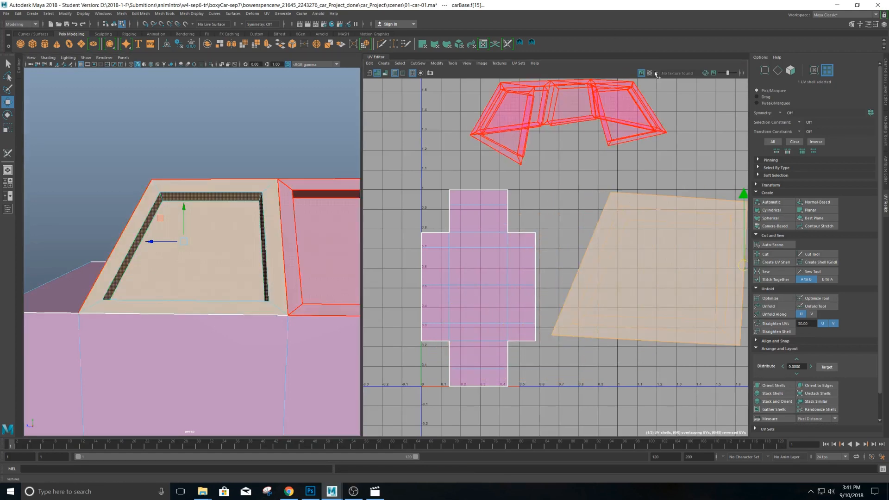
Display the checker map and examine the window panel's recessed inner faces for stretched checkers.
{"action": "left_click", "coordinate": [649, 73]}
{"action": "scroll", "coordinate": [240, 204], "scroll_direction": "down", "scroll_amount": 3}
{"action": "scroll", "coordinate": [241, 204], "scroll_direction": "up", "scroll_amount": 5}
{"action": "left_click_drag", "start_coordinate": [225, 204], "coordinate": [116, 273], "text": "alt"}
{"action": "scroll", "coordinate": [139, 165], "scroll_direction": "up", "scroll_amount": 4}
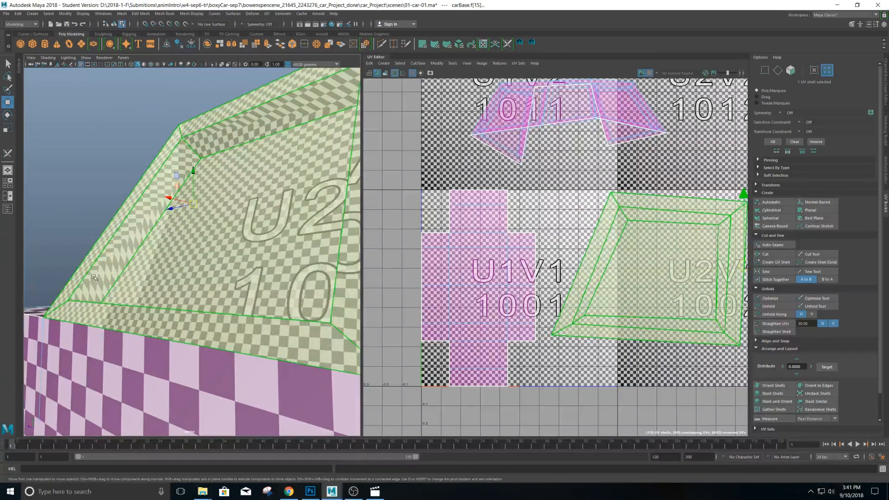
{"action": "left_click_drag", "start_coordinate": [156, 226], "coordinate": [112, 270], "text": "alt"}
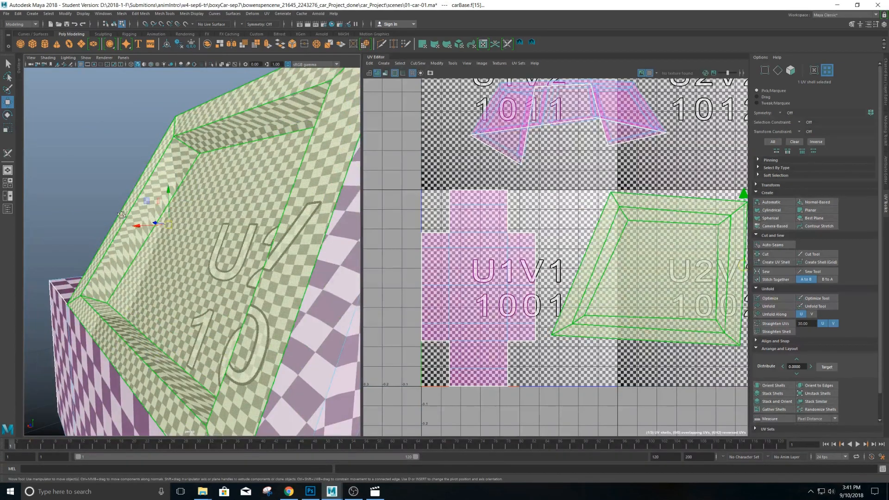
{"action": "left_click_drag", "start_coordinate": [121, 215], "coordinate": [295, 193], "text": "alt"}
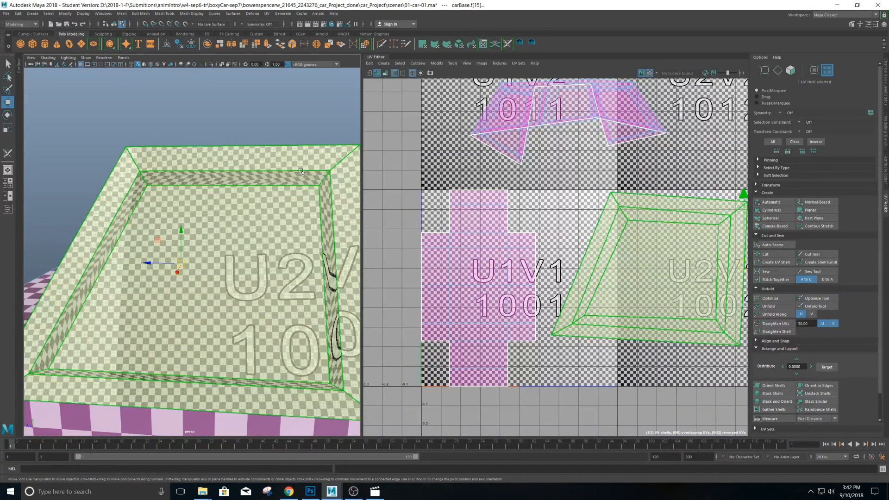
Select the outer and inner diagonal edges at the window panel's four frame corners and cut the UVs along them.
{"action": "right_click", "coordinate": [300, 171]}
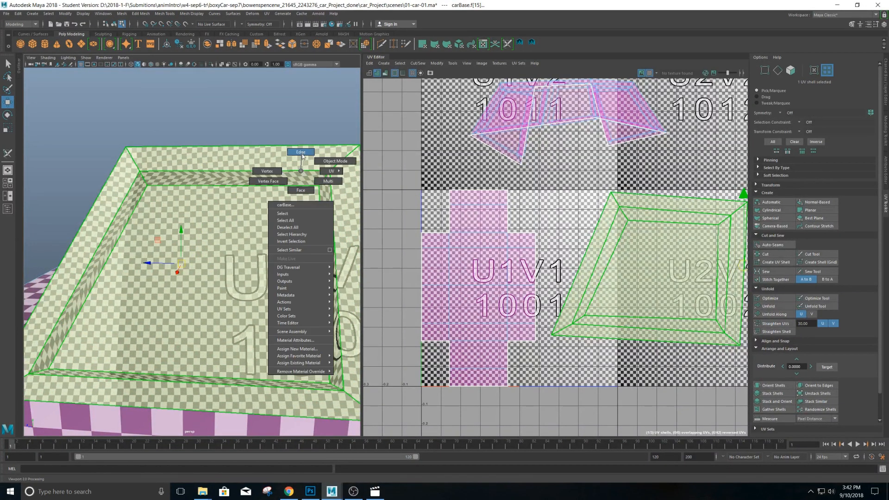
{"action": "left_click", "coordinate": [301, 152]}
{"action": "left_click", "coordinate": [140, 170]}
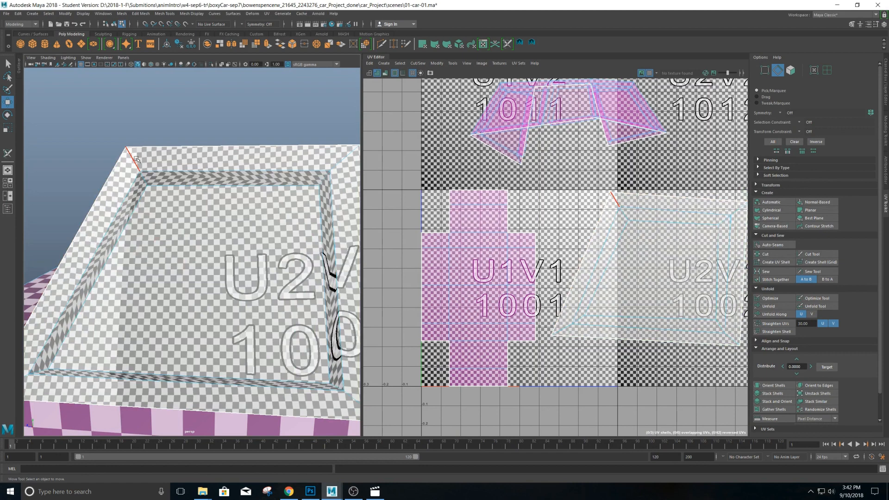
{"action": "left_click", "coordinate": [145, 177], "text": "shift"}
{"action": "scroll", "coordinate": [143, 244], "scroll_direction": "down", "scroll_amount": 4}
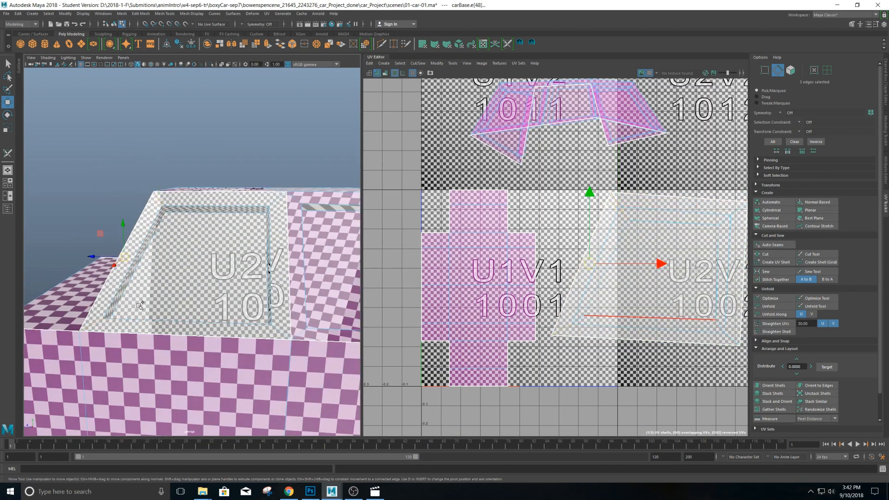
{"action": "left_click", "coordinate": [99, 318], "text": "shift"}
{"action": "left_click_drag", "start_coordinate": [99, 319], "coordinate": [198, 285], "text": "alt"}
{"action": "left_click_drag", "start_coordinate": [188, 324], "coordinate": [155, 303], "text": "alt"}
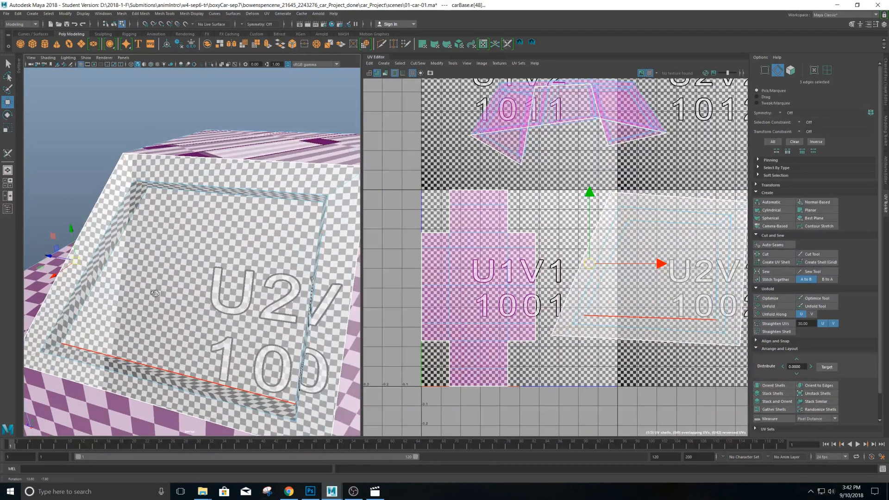
{"action": "left_click", "coordinate": [58, 348], "text": "shift"}
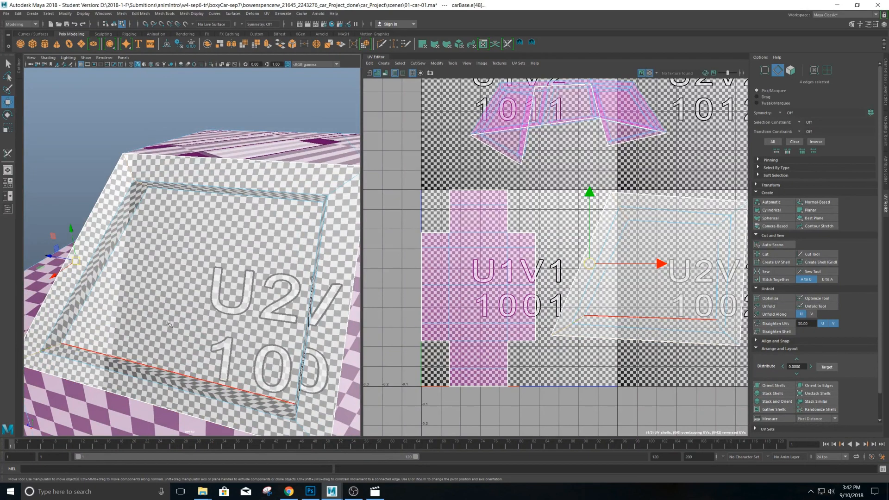
{"action": "left_click_drag", "start_coordinate": [199, 327], "coordinate": [324, 321], "text": "alt"}
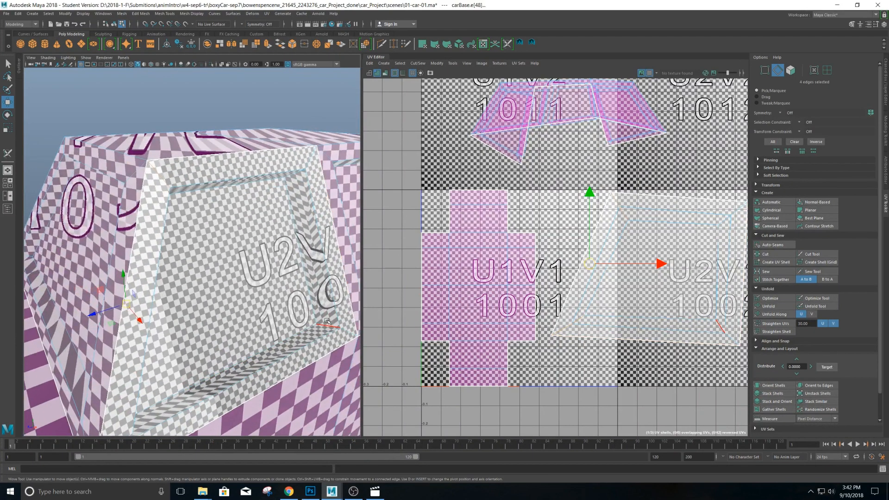
{"action": "left_click", "coordinate": [323, 325], "text": "shift"}
{"action": "left_click", "coordinate": [346, 331], "text": "shift"}
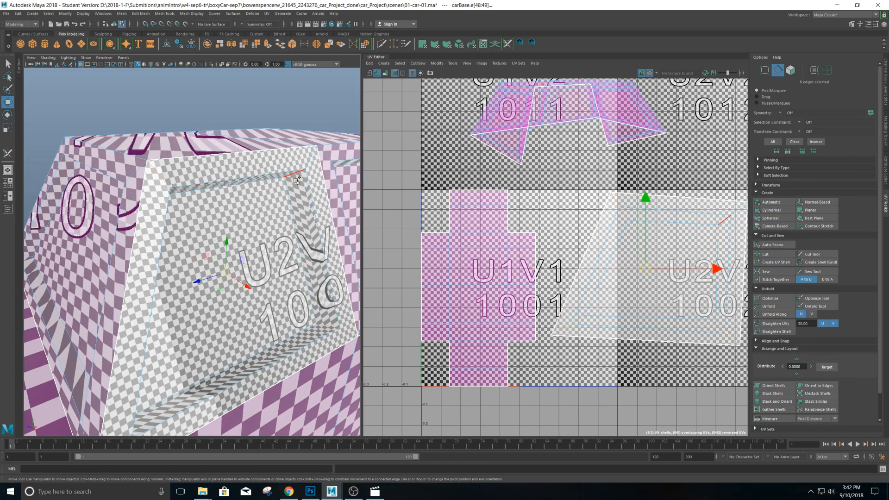
{"action": "left_click", "coordinate": [295, 173], "text": "shift"}
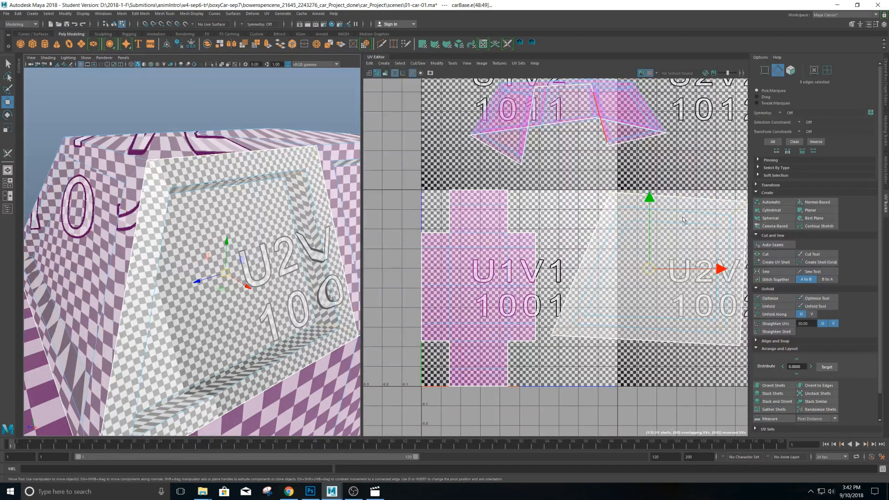
{"action": "scroll", "coordinate": [645, 241], "scroll_direction": "up", "scroll_amount": 2}
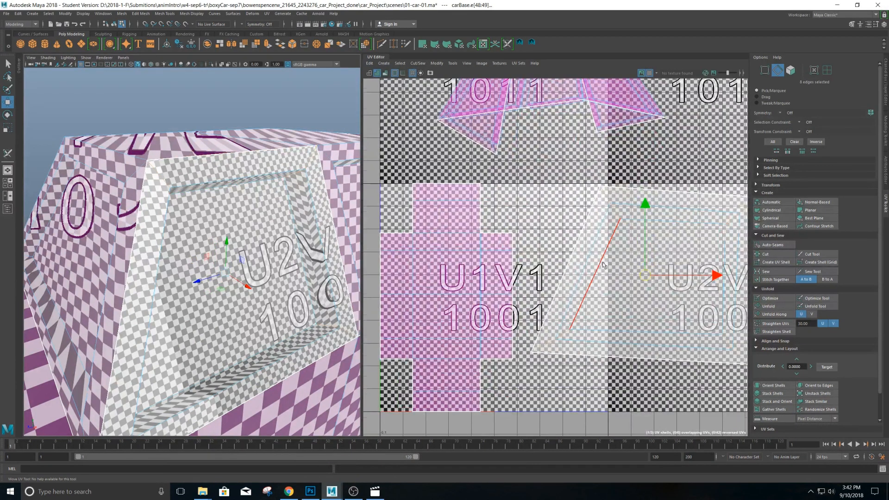
{"action": "scroll", "coordinate": [618, 268], "scroll_direction": "down", "scroll_amount": 1}
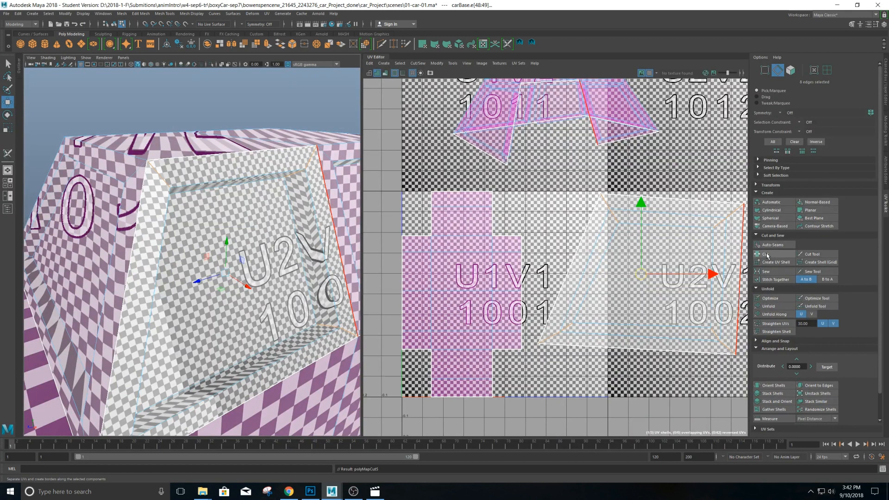
Unfold the window panel's UV shell with its cut corners and examine the checkers on the recessed inner faces.
{"action": "left_click", "coordinate": [826, 71]}
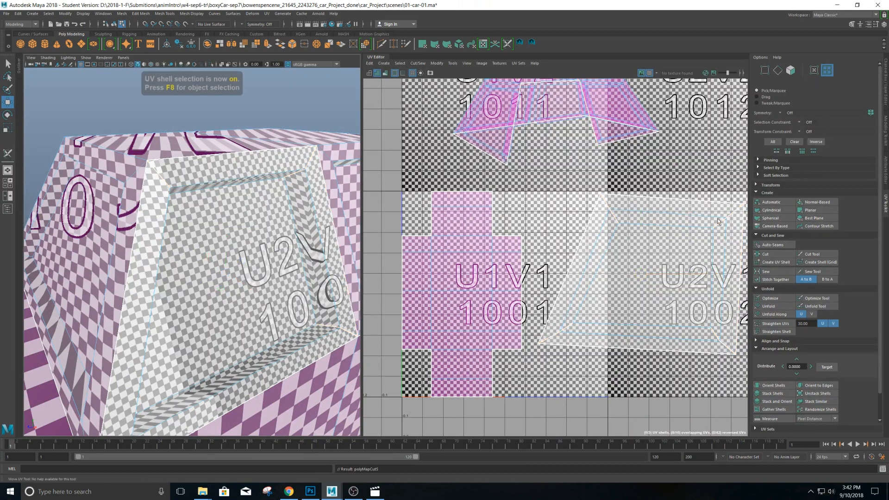
{"action": "left_click", "coordinate": [768, 306]}
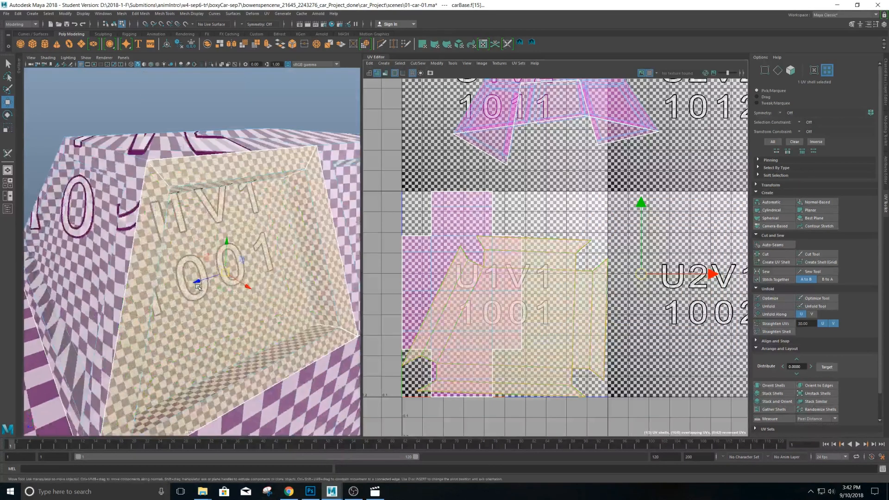
{"action": "left_click_drag", "start_coordinate": [205, 285], "coordinate": [246, 209], "text": "alt"}
{"action": "scroll", "coordinate": [534, 255], "scroll_direction": "down", "scroll_amount": 2}
{"action": "scroll", "coordinate": [533, 256], "scroll_direction": "up", "scroll_amount": 3}
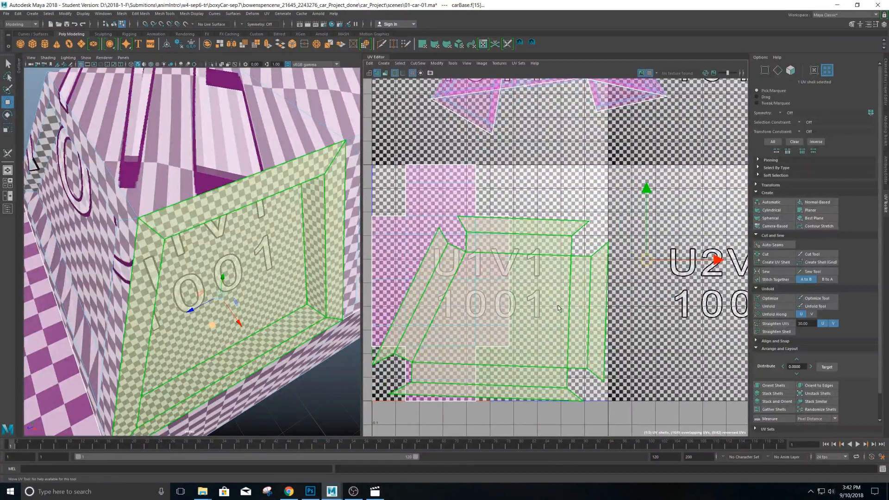
Move the unfolded window panel's UV shell off the lower body's shell in the positive U direction and scale it down uniformly.
{"action": "key", "text": "w"}
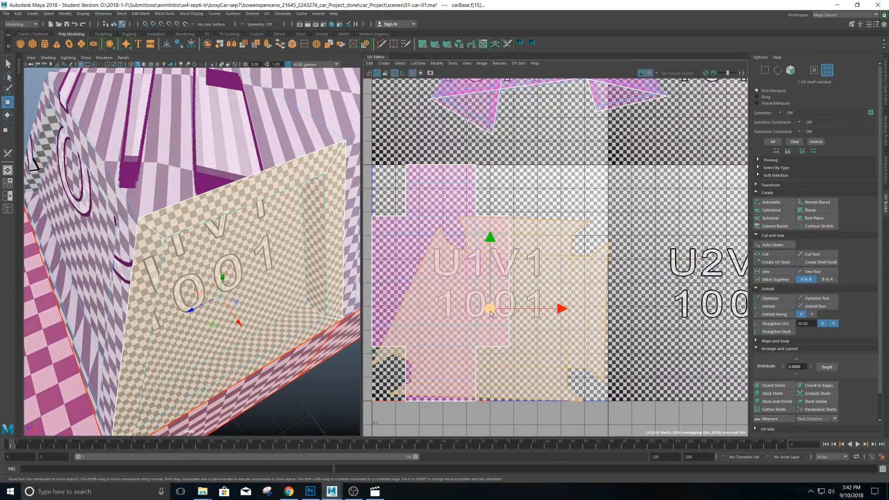
{"action": "left_click_drag", "start_coordinate": [492, 312], "coordinate": [514, 304]}
{"action": "key", "text": "r"}
{"action": "scroll", "coordinate": [223, 232], "scroll_direction": "down", "scroll_amount": 5}
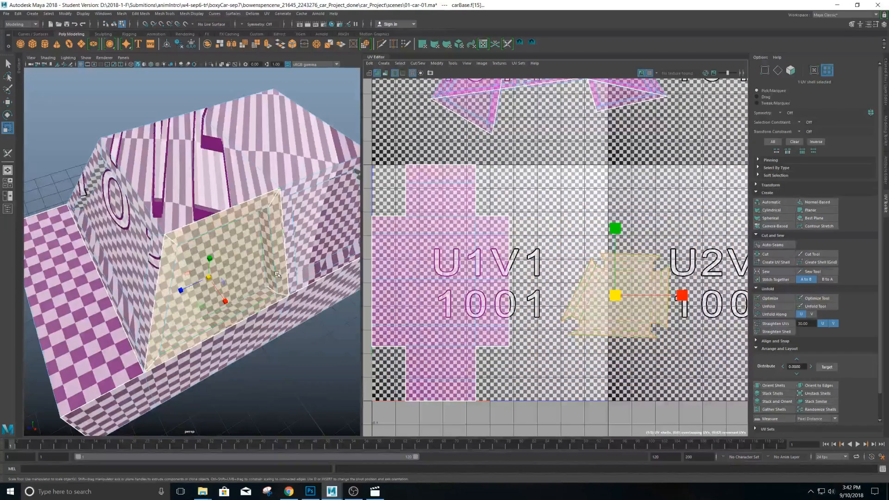
Compare the checkers across the cabin and move the window panel's UV shell up beside the lower body's shell.
{"action": "left_click_drag", "start_coordinate": [223, 230], "coordinate": [176, 196], "text": "alt"}
{"action": "middle_click_drag", "start_coordinate": [278, 204], "coordinate": [165, 204], "text": "alt"}
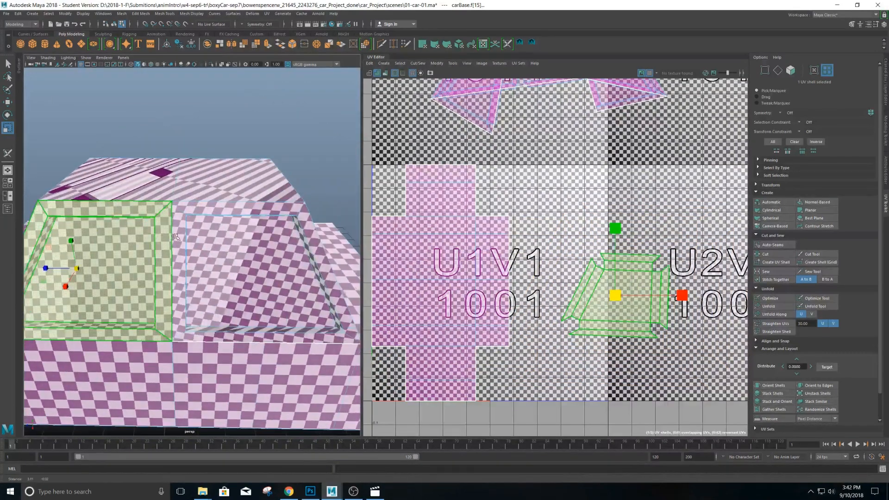
{"action": "left_click_drag", "start_coordinate": [165, 204], "coordinate": [110, 210], "text": "alt"}
{"action": "left_click", "coordinate": [303, 207]}
{"action": "left_click_drag", "start_coordinate": [303, 207], "coordinate": [199, 296], "text": "alt"}
{"action": "scroll", "coordinate": [694, 320], "scroll_direction": "down", "scroll_amount": 2}
{"action": "left_click", "coordinate": [634, 302]}
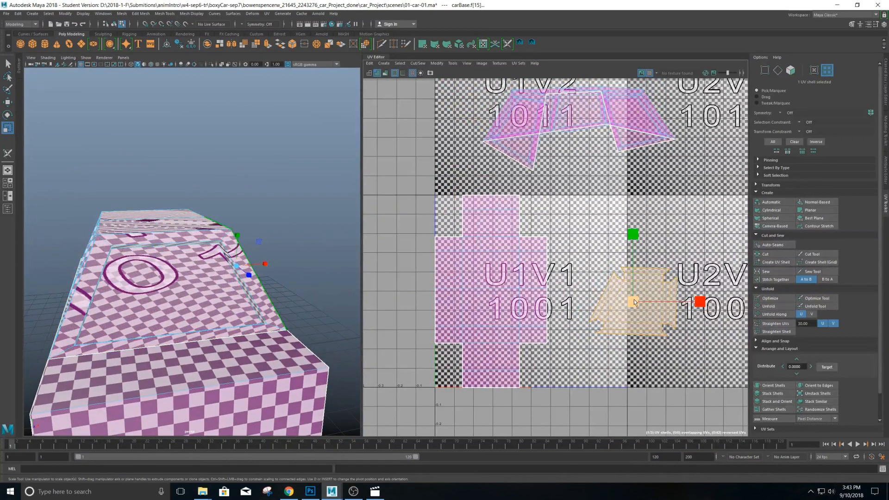
{"action": "key", "text": "w"}
{"action": "left_click_drag", "start_coordinate": [630, 300], "coordinate": [598, 234]}
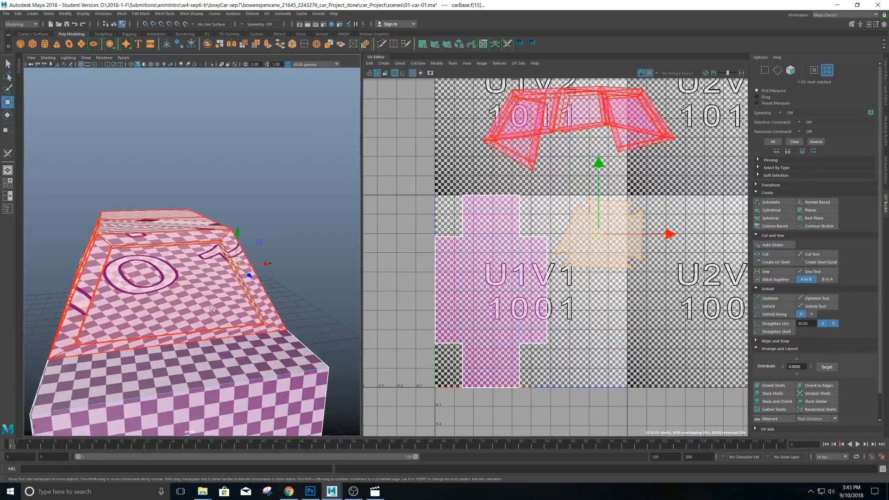
Hide the checker map and select the remaining cabin UV shell to examine the adjacent side window panel in the layout.
{"action": "left_click_drag", "start_coordinate": [212, 308], "coordinate": [326, 219], "text": "alt"}
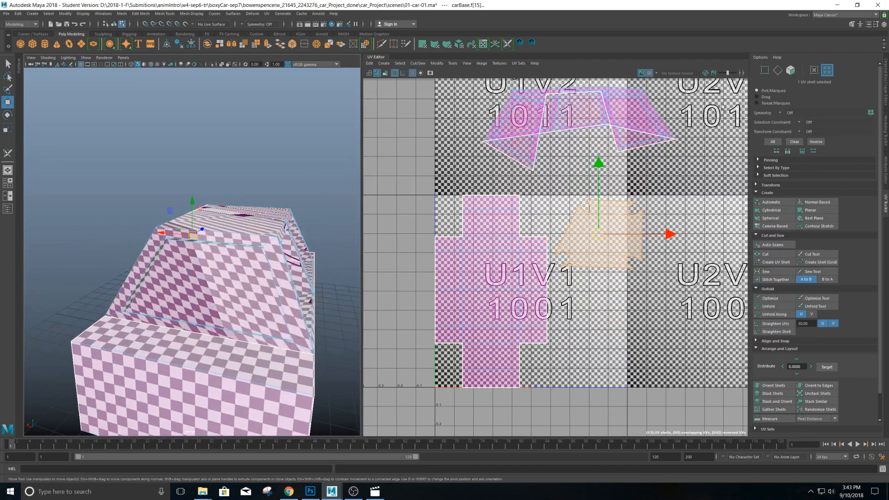
{"action": "left_click", "coordinate": [651, 73]}
{"action": "left_click_drag", "start_coordinate": [295, 293], "coordinate": [91, 300], "text": "alt"}
{"action": "scroll", "coordinate": [224, 294], "scroll_direction": "down", "scroll_amount": 4}
{"action": "scroll", "coordinate": [224, 294], "scroll_direction": "up", "scroll_amount": 8}
{"action": "left_click_drag", "start_coordinate": [265, 289], "coordinate": [245, 276], "text": "alt"}
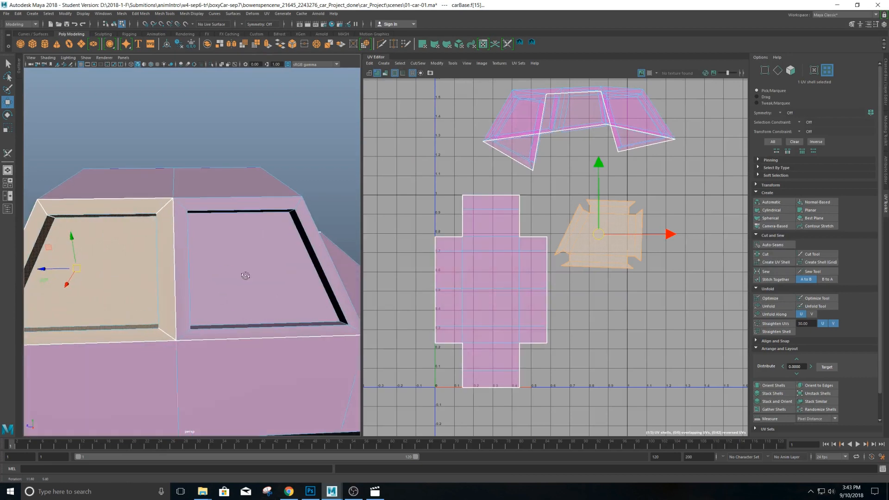
{"action": "left_click", "coordinate": [218, 203]}
{"action": "scroll", "coordinate": [580, 108], "scroll_direction": "down", "scroll_amount": 5}
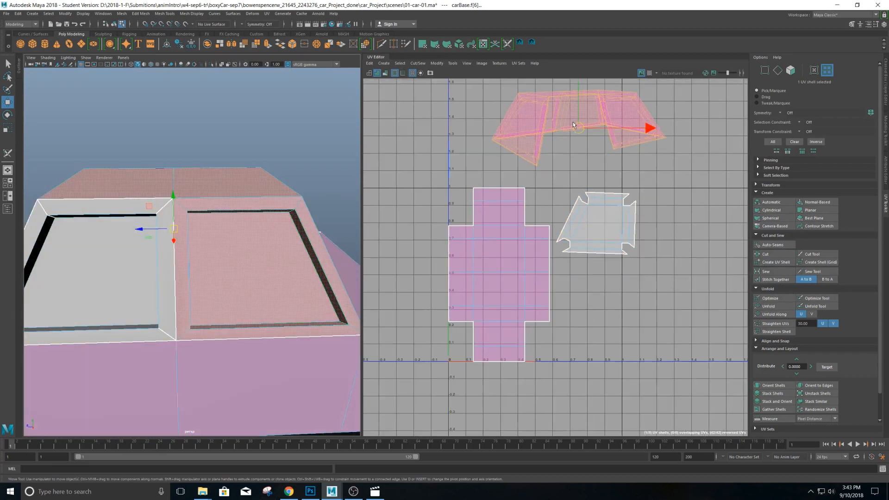
{"action": "scroll", "coordinate": [581, 108], "scroll_direction": "up", "scroll_amount": 5}
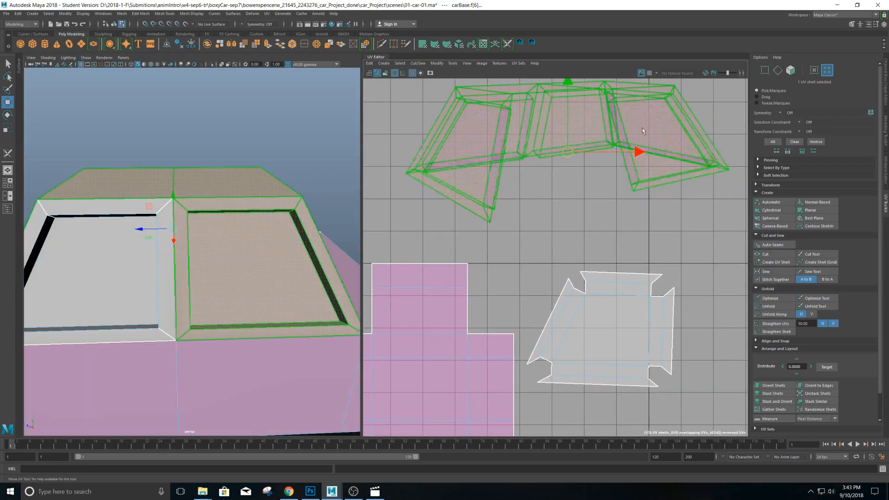
Select the outer edges around the adjacent side window panel and cut the UVs along them.
{"action": "right_click_drag", "start_coordinate": [257, 199], "coordinate": [257, 182]}
{"action": "left_click", "coordinate": [172, 223]}
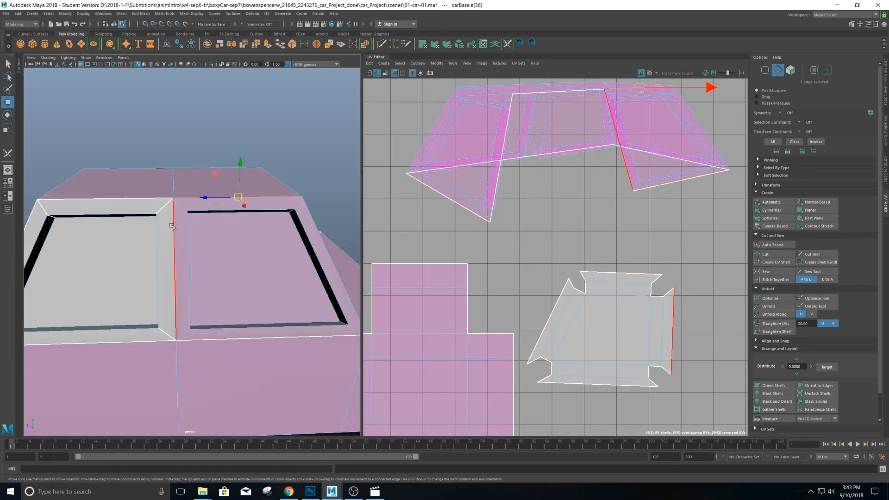
{"action": "left_click", "coordinate": [188, 231]}
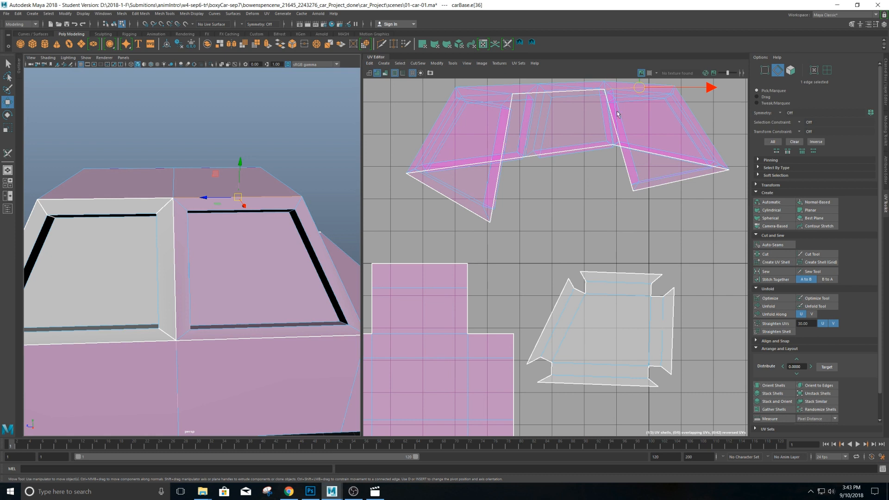
{"action": "scroll", "coordinate": [590, 196], "scroll_direction": "down", "scroll_amount": 1}
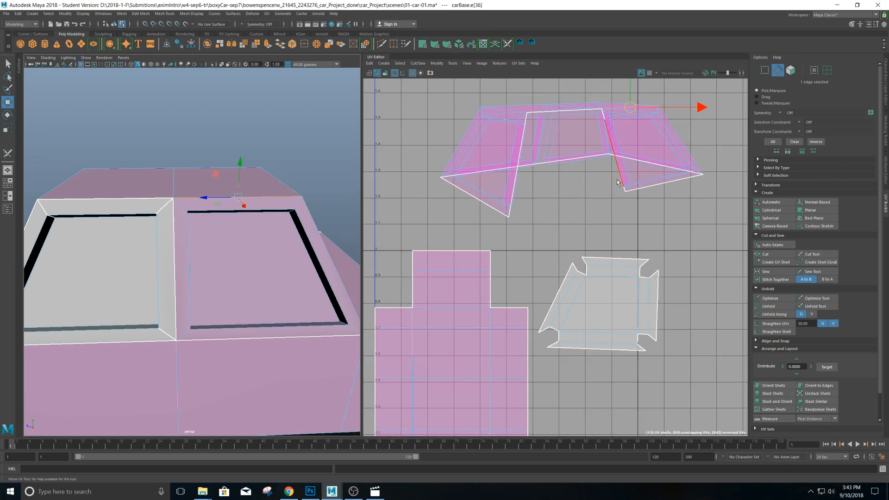
{"action": "left_click", "coordinate": [308, 220], "text": "shift"}
{"action": "left_click", "coordinate": [330, 339], "text": "shift"}
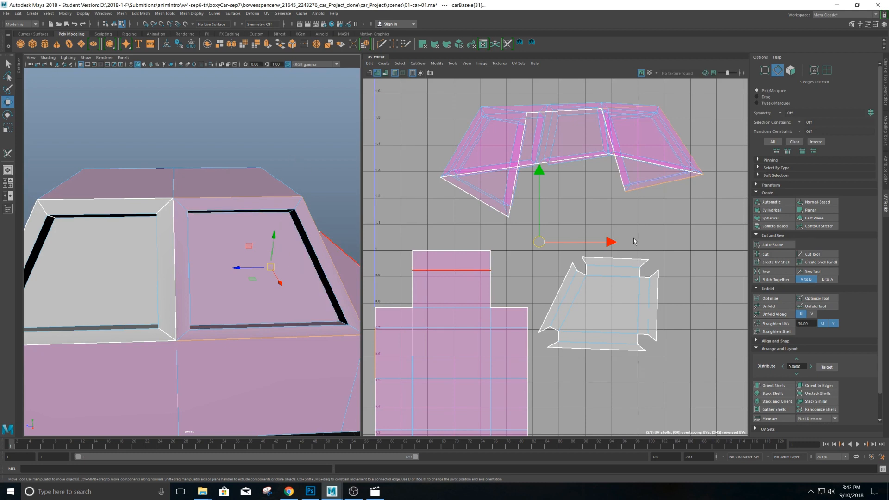
{"action": "right_click", "coordinate": [684, 148], "text": "shift"}
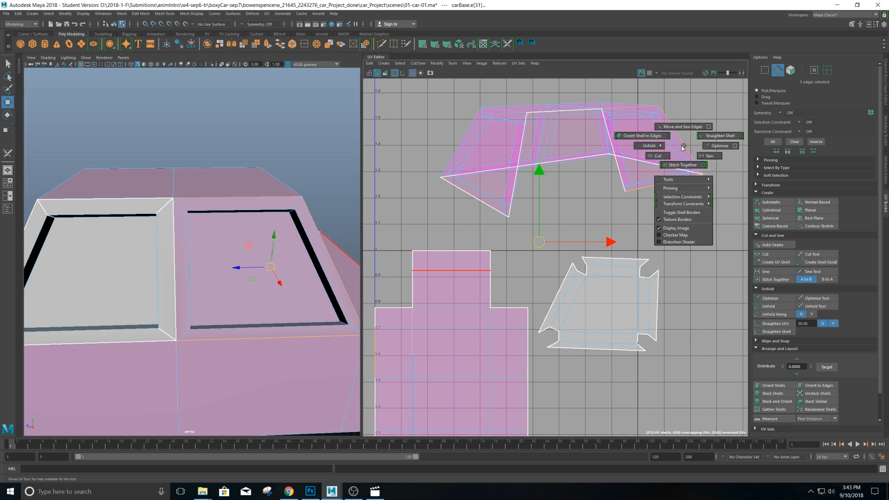
{"action": "left_click", "coordinate": [661, 156]}
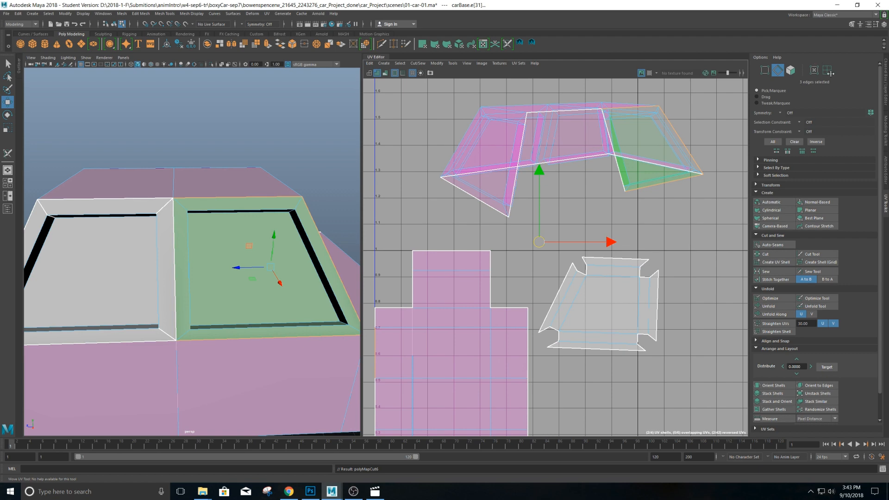
Move the second window panel's separated UV shell clear of the cabin's shell and unfold it.
{"action": "left_click", "coordinate": [826, 69]}
{"action": "left_click", "coordinate": [673, 143]}
{"action": "left_click_drag", "start_coordinate": [648, 148], "coordinate": [712, 263]}
{"action": "scroll", "coordinate": [695, 305], "scroll_direction": "down", "scroll_amount": 2}
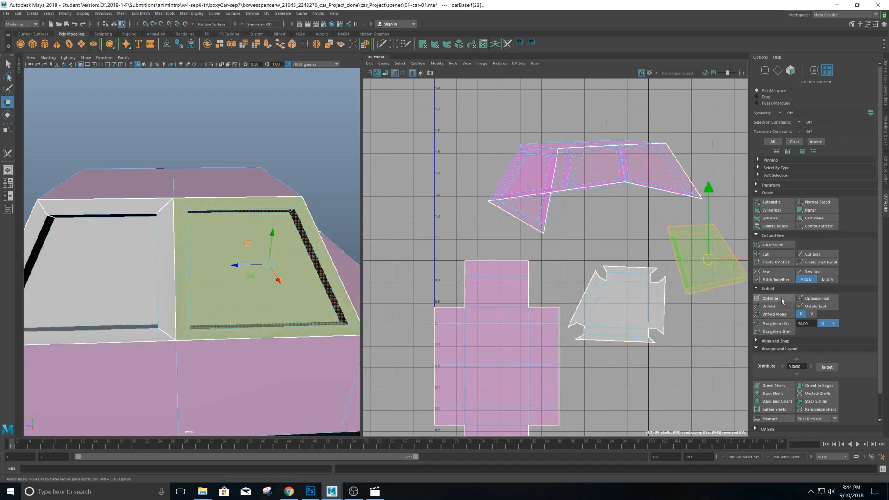
{"action": "left_click", "coordinate": [769, 306]}
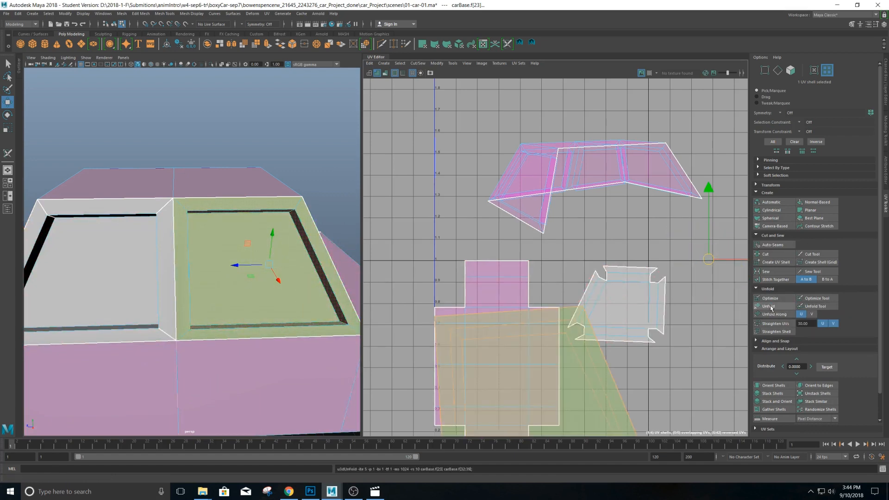
Display the checker map and move the second window panel's unfolded UV shell up into the empty U2V3 tile.
{"action": "left_click", "coordinate": [649, 72]}
{"action": "left_click_drag", "start_coordinate": [303, 284], "coordinate": [194, 220], "text": "alt"}
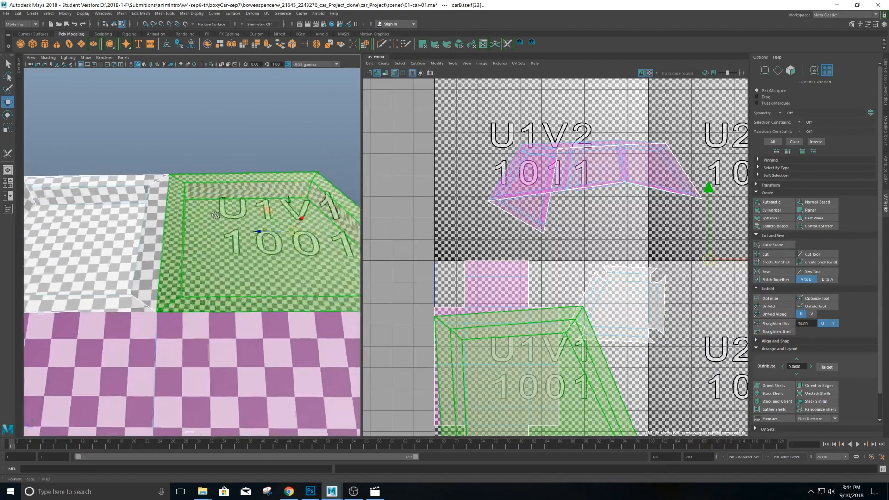
{"action": "scroll", "coordinate": [633, 324], "scroll_direction": "down", "scroll_amount": 5}
{"action": "left_click", "coordinate": [588, 382]}
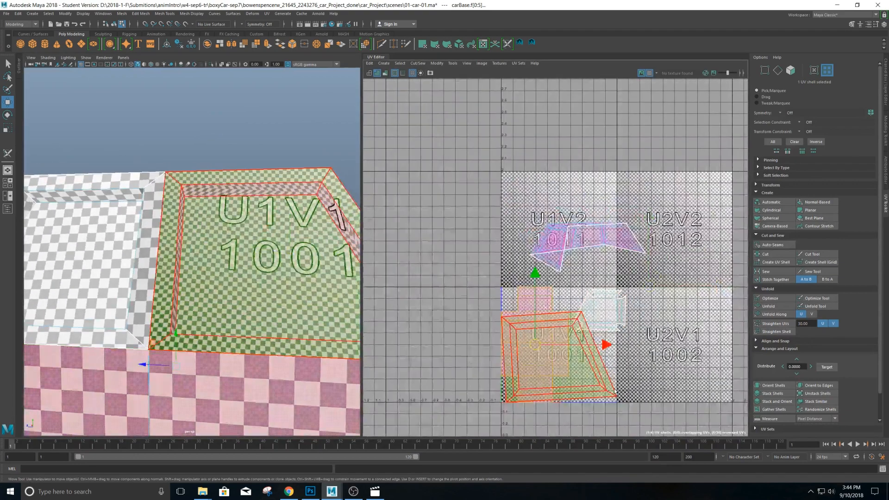
{"action": "left_click_drag", "start_coordinate": [560, 357], "coordinate": [675, 149]}
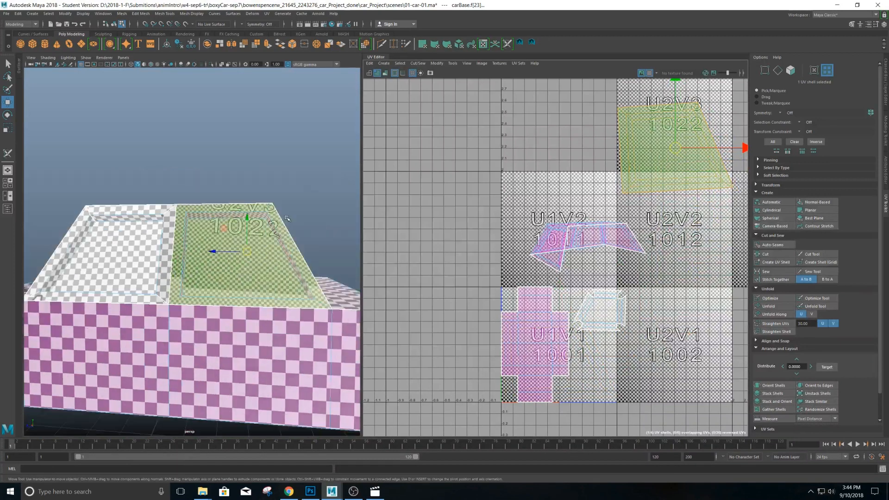
Select the four diagonal corner edges around the second window panel and cut its UVs along them.
{"action": "left_click_drag", "start_coordinate": [231, 217], "coordinate": [183, 187], "text": "alt"}
{"action": "right_click", "coordinate": [183, 187]}
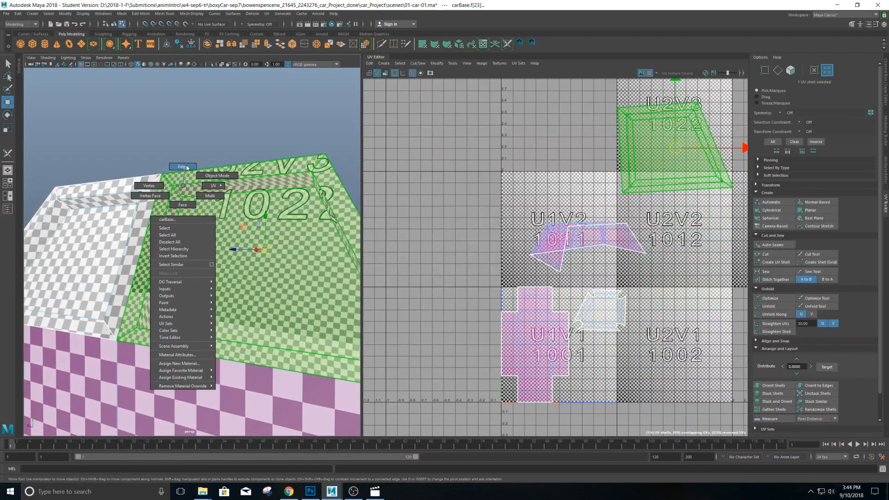
{"action": "left_click", "coordinate": [186, 168]}
{"action": "left_click", "coordinate": [171, 180]}
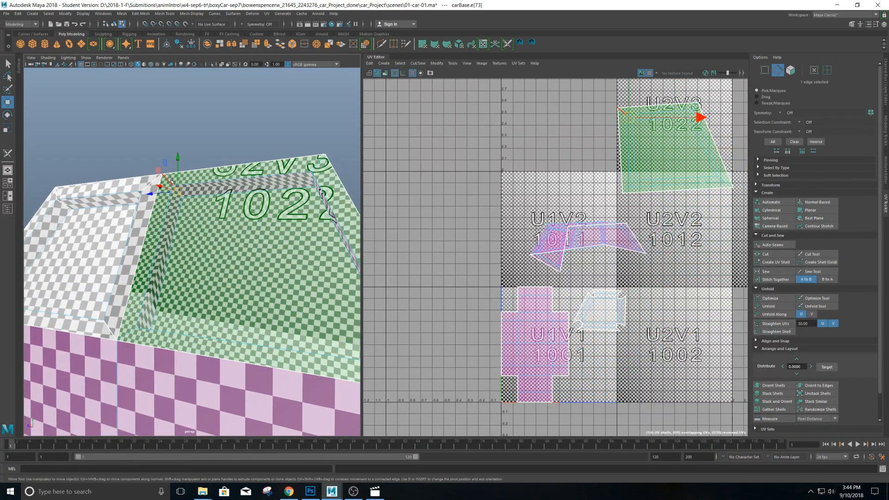
{"action": "left_click", "coordinate": [301, 187], "text": "shift"}
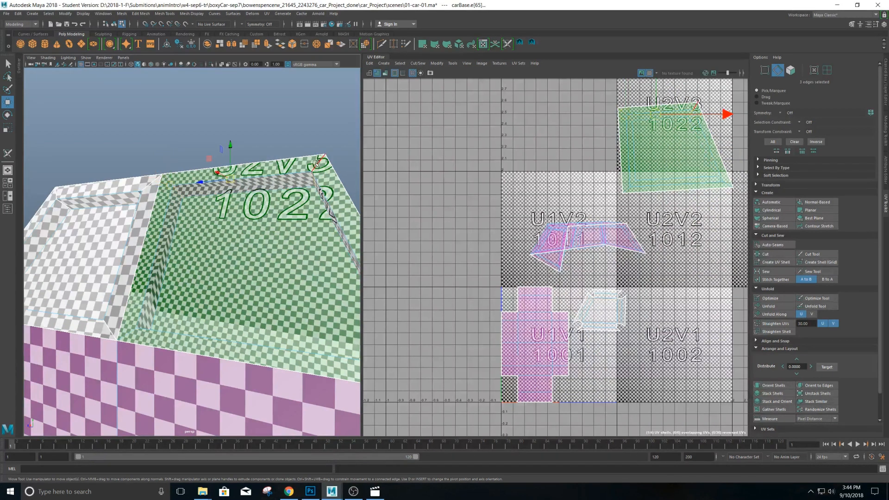
{"action": "left_click", "coordinate": [189, 303], "text": "shift"}
{"action": "left_click_drag", "start_coordinate": [216, 311], "coordinate": [145, 343], "text": "alt"}
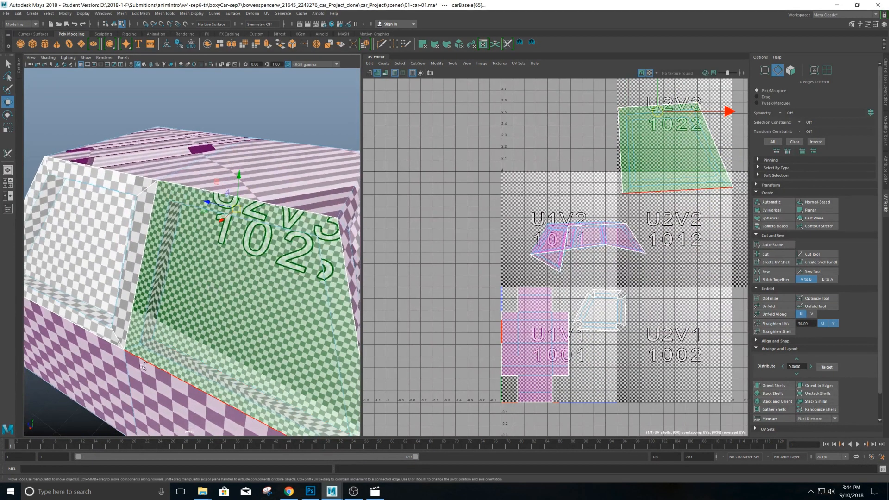
{"action": "left_click_drag", "start_coordinate": [228, 335], "coordinate": [310, 342], "text": "alt"}
{"action": "left_click", "coordinate": [341, 348], "text": "shift"}
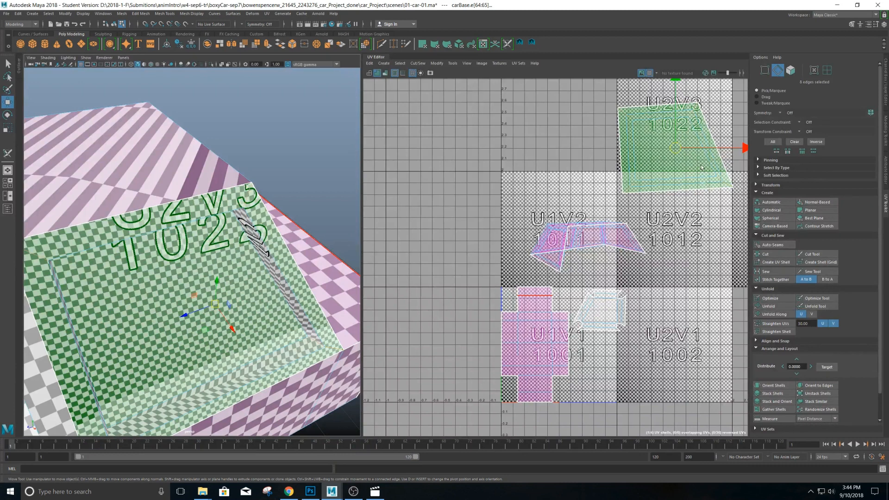
{"action": "right_click", "coordinate": [684, 173], "text": "shift"}
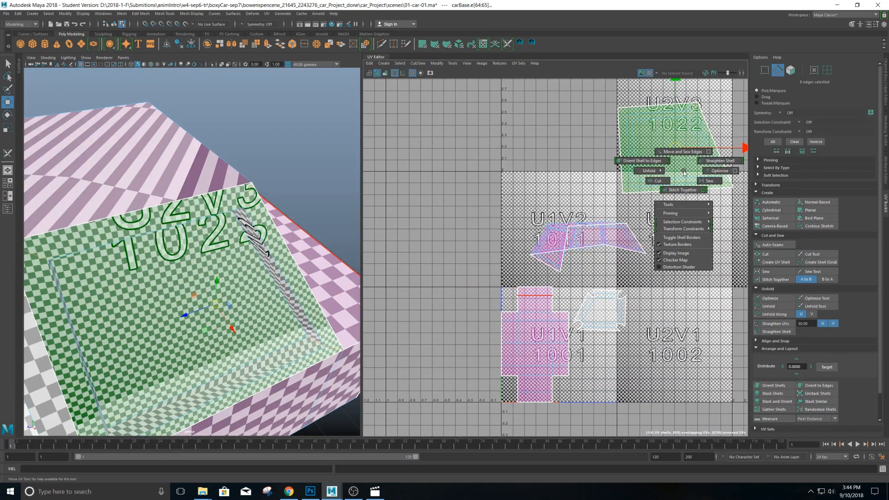
{"action": "left_click", "coordinate": [661, 181]}
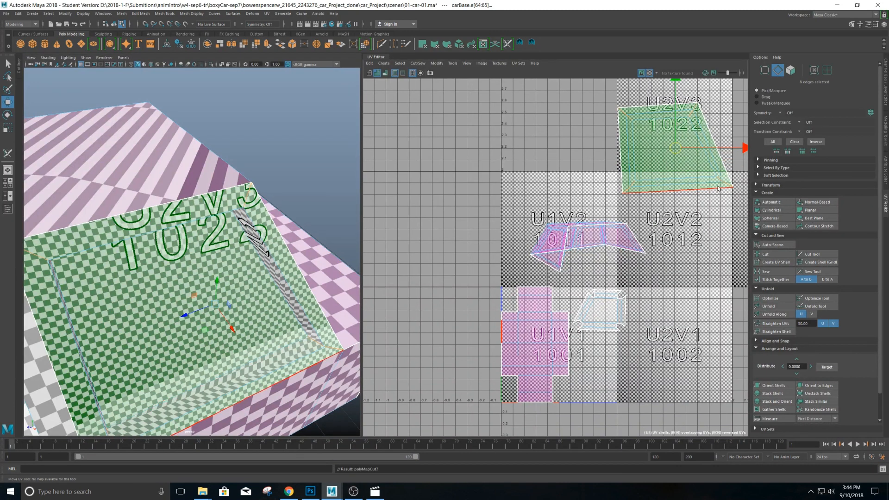
Unfold the second window panel's UV shell and move it into the empty U2V1 tile.
{"action": "left_click", "coordinate": [822, 70]}
{"action": "left_click", "coordinate": [678, 176]}
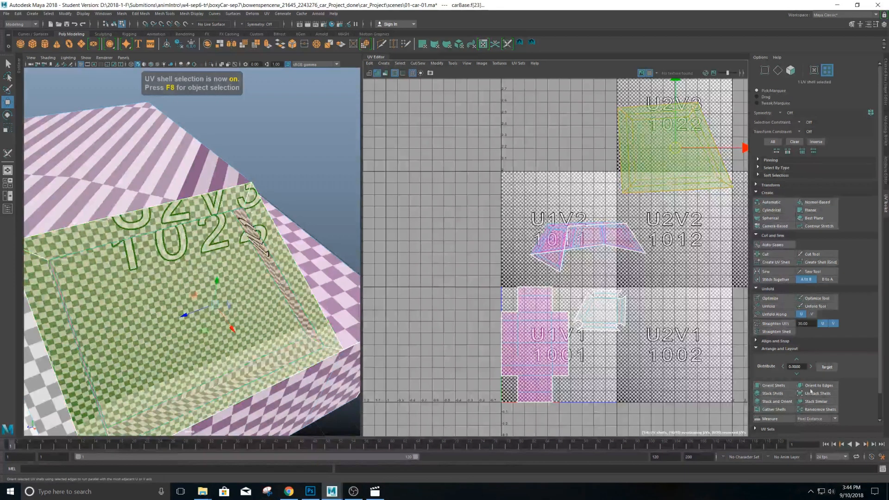
{"action": "left_click", "coordinate": [770, 307]}
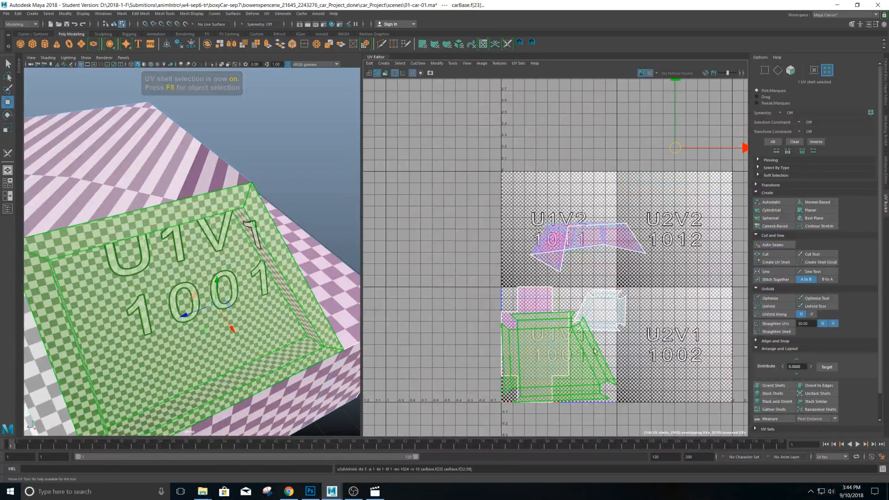
{"action": "left_click_drag", "start_coordinate": [553, 389], "coordinate": [695, 353]}
Examine the checker pattern on the cabin's window panels and roof from all sides for stretching.
{"action": "left_click_drag", "start_coordinate": [234, 371], "coordinate": [274, 254], "text": "alt"}
{"action": "left_click", "coordinate": [287, 295]}
{"action": "left_click_drag", "start_coordinate": [254, 293], "coordinate": [318, 324], "text": "alt"}
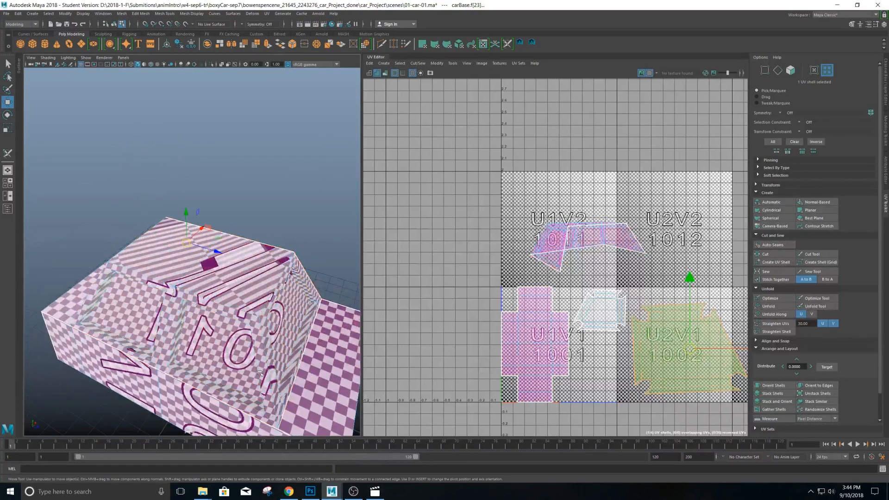
{"action": "left_click_drag", "start_coordinate": [113, 306], "coordinate": [192, 311], "text": "alt"}
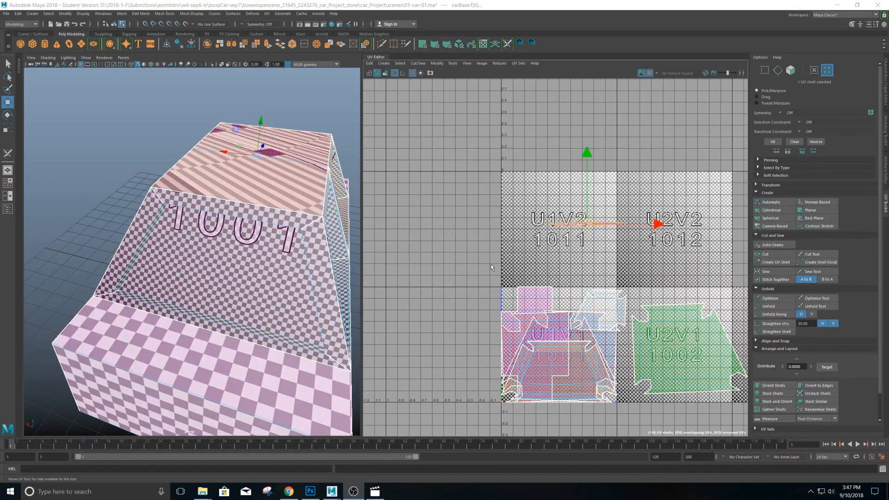
{"action": "left_click_drag", "start_coordinate": [53, 239], "coordinate": [250, 206], "text": "alt"}
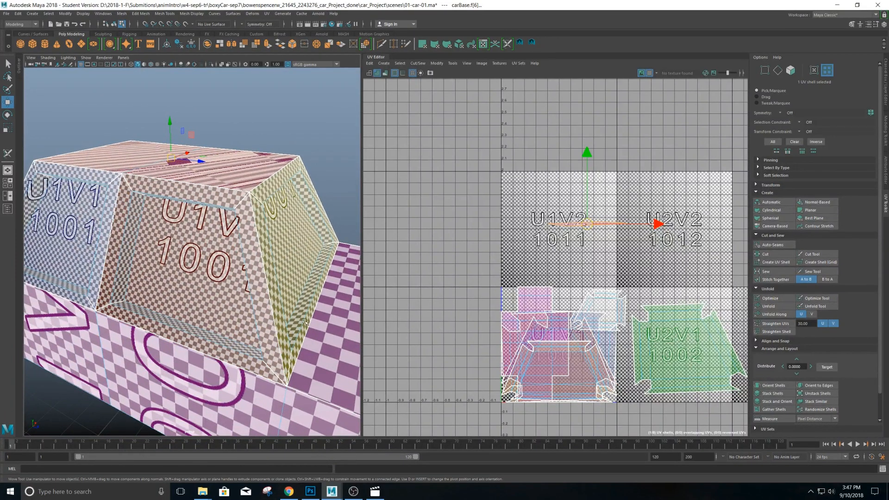
{"action": "left_click_drag", "start_coordinate": [305, 321], "coordinate": [206, 234], "text": "alt"}
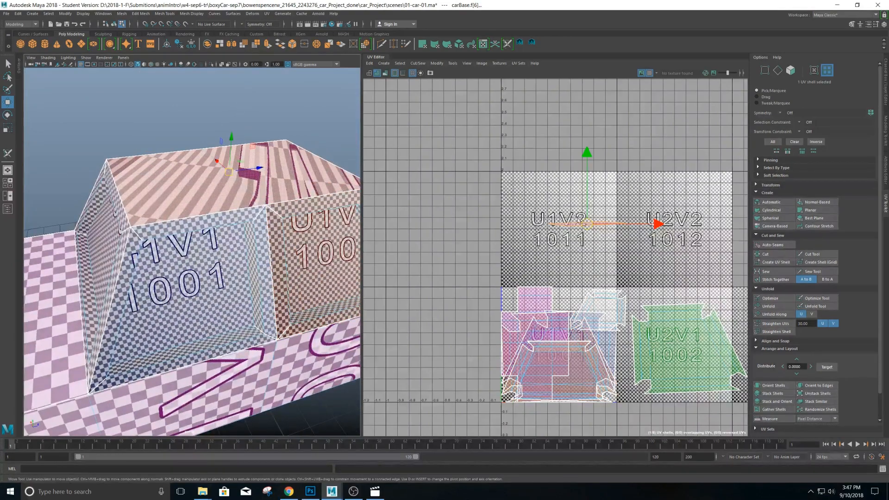
{"action": "left_click_drag", "start_coordinate": [345, 211], "coordinate": [309, 288], "text": "alt"}
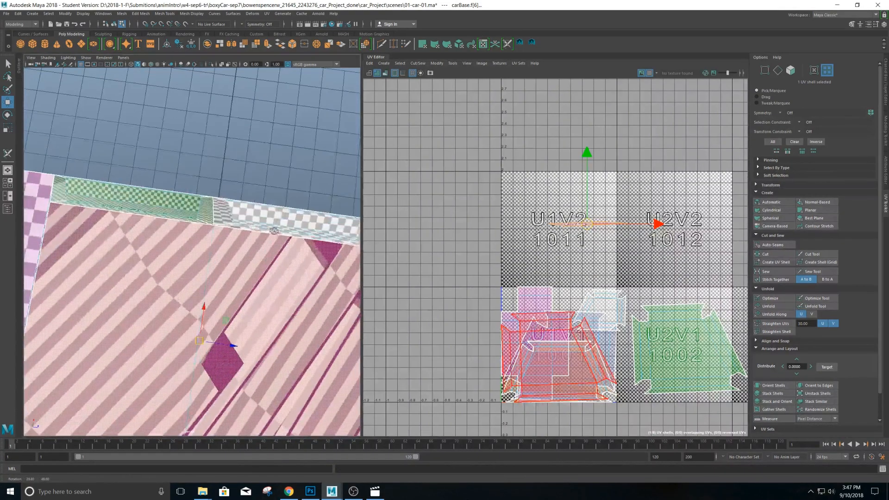
{"action": "middle_click_drag", "start_coordinate": [310, 288], "coordinate": [248, 236], "text": "alt"}
{"action": "right_click_drag", "start_coordinate": [248, 236], "coordinate": [202, 252], "text": "alt"}
{"action": "left_click_drag", "start_coordinate": [202, 253], "coordinate": [223, 240], "text": "alt"}
Unfold the roof's UV shell to even out its checker pattern.
{"action": "right_click_drag", "start_coordinate": [643, 239], "coordinate": [713, 259], "text": "alt"}
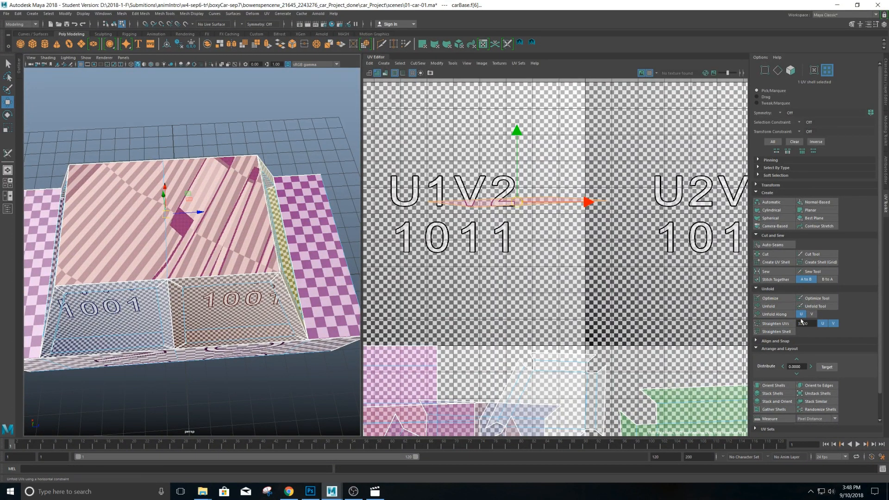
{"action": "left_click", "coordinate": [768, 306]}
{"action": "scroll", "coordinate": [518, 326], "scroll_direction": "down", "scroll_amount": 10}
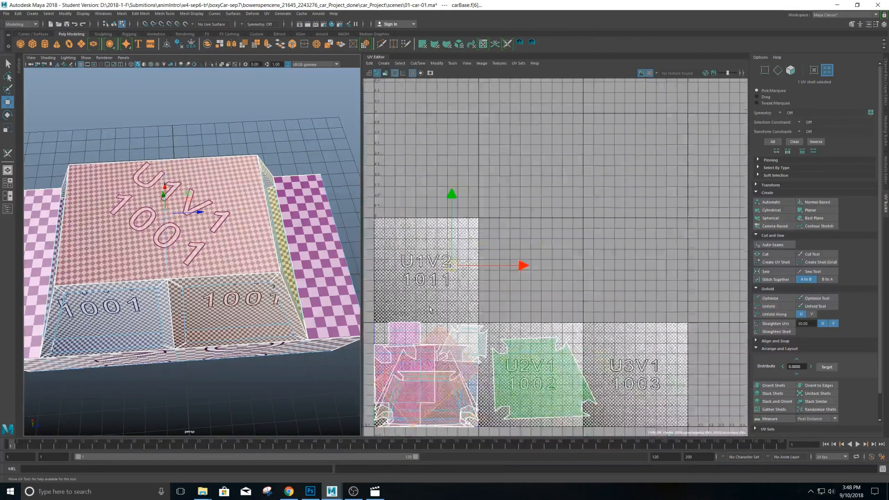
Spread the overlapping side window shells out of U1V1, placing one each in the U2V2, U1V2 and U3V2 tiles.
{"action": "left_click", "coordinate": [505, 335]}
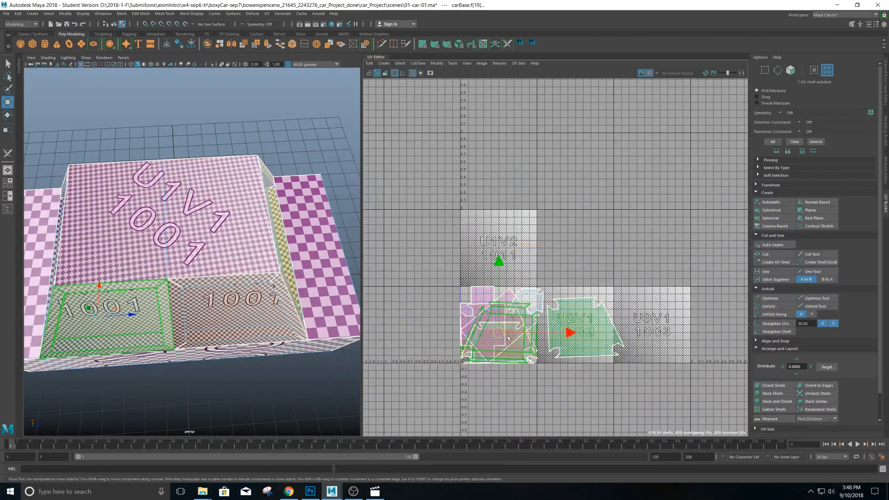
{"action": "left_click_drag", "start_coordinate": [499, 333], "coordinate": [554, 248]}
{"action": "left_click", "coordinate": [525, 310]}
{"action": "left_click_drag", "start_coordinate": [526, 302], "coordinate": [488, 230]}
{"action": "left_click", "coordinate": [504, 352]}
{"action": "left_click_drag", "start_coordinate": [499, 332], "coordinate": [641, 251]}
{"action": "scroll", "coordinate": [283, 291], "scroll_direction": "down", "scroll_amount": 6}
{"action": "left_click_drag", "start_coordinate": [222, 292], "coordinate": [230, 274], "text": "alt"}
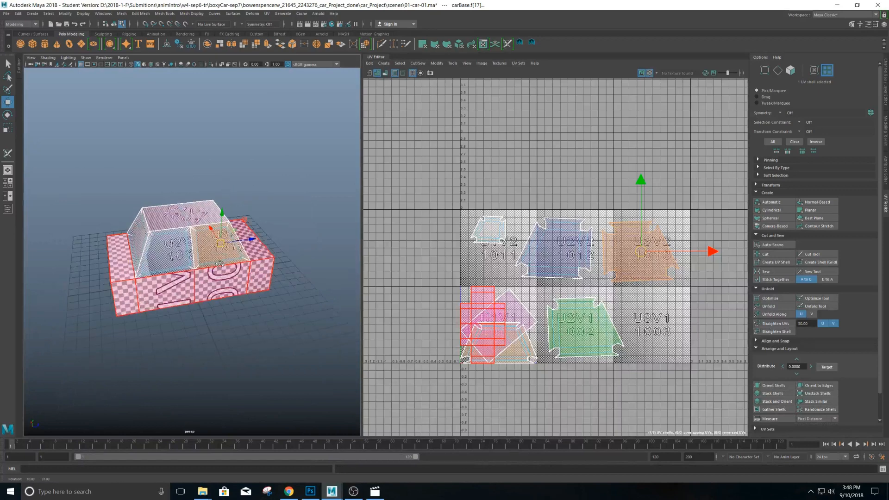
Move the roof's diamond-oriented UV shell out of U1V1 into the U3V1 tile.
{"action": "left_click", "coordinate": [523, 318]}
{"action": "left_click_drag", "start_coordinate": [499, 326], "coordinate": [664, 324]}
{"action": "scroll", "coordinate": [475, 344], "scroll_direction": "down", "scroll_amount": 2}
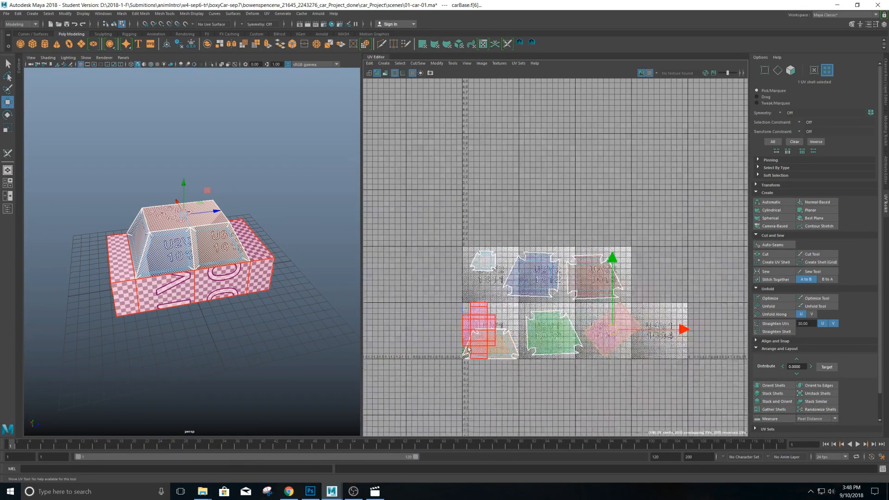
Select one of the two overlapping end window shells in the U1V1 tile and scale it down.
{"action": "scroll", "coordinate": [476, 343], "scroll_direction": "up", "scroll_amount": 4}
{"action": "middle_click_drag", "start_coordinate": [574, 354], "coordinate": [536, 322], "text": "alt"}
{"action": "scroll", "coordinate": [519, 287], "scroll_direction": "down", "scroll_amount": 1}
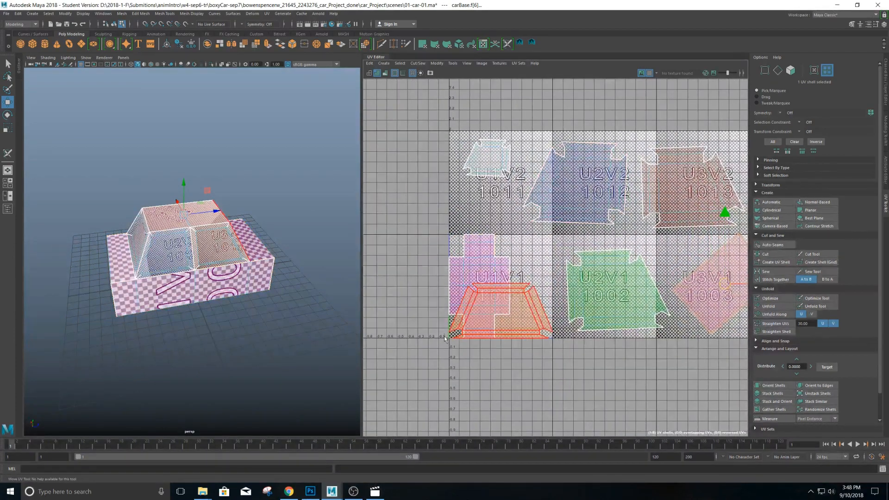
{"action": "scroll", "coordinate": [551, 268], "scroll_direction": "down", "scroll_amount": 1}
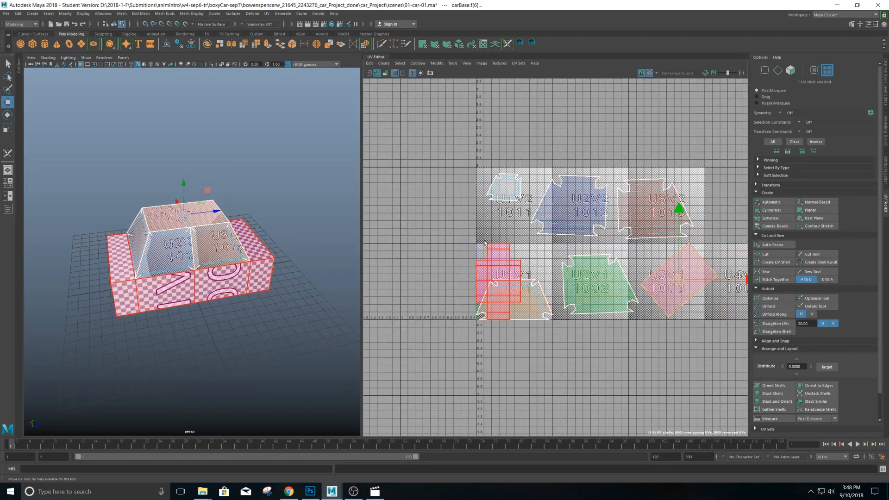
{"action": "scroll", "coordinate": [533, 282], "scroll_direction": "up", "scroll_amount": 4}
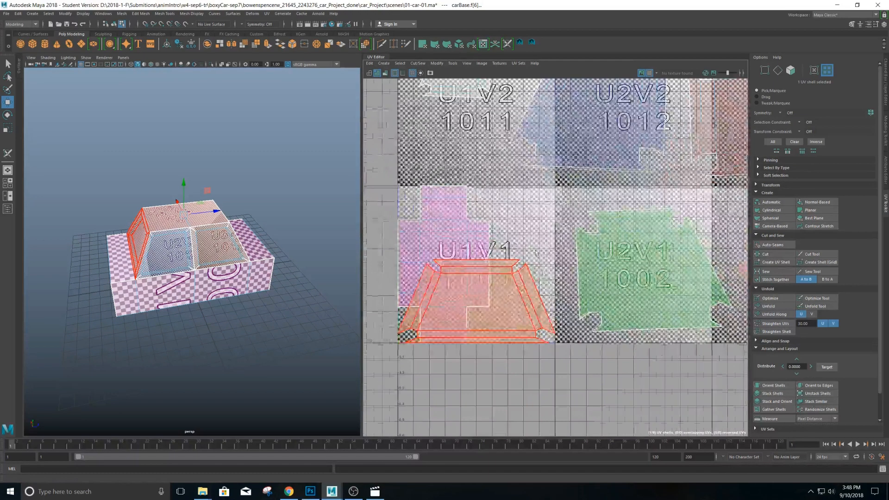
{"action": "scroll", "coordinate": [590, 275], "scroll_direction": "down", "scroll_amount": 3}
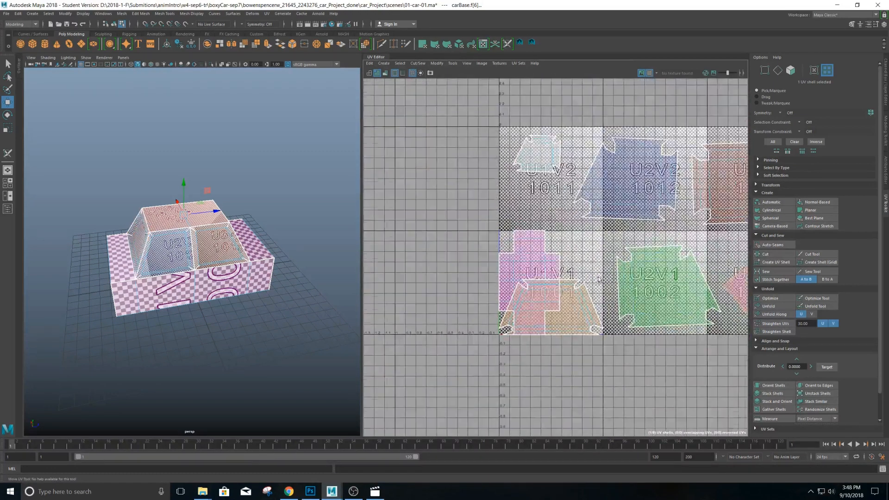
{"action": "left_click", "coordinate": [550, 322]}
{"action": "key", "text": "r"}
{"action": "middle_click_drag", "start_coordinate": [554, 315], "coordinate": [523, 316]}
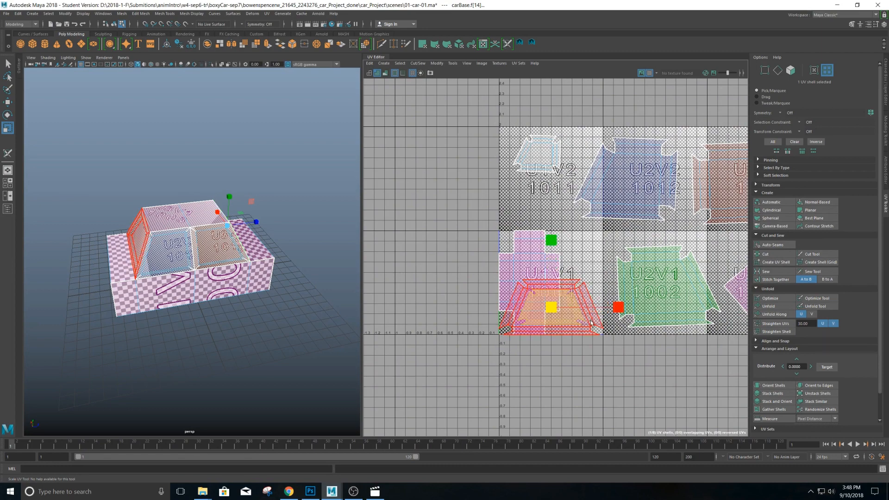
Select all of the car's UV shells and lay them out automatically within the U1V1 tile.
{"action": "scroll", "coordinate": [576, 306], "scroll_direction": "down", "scroll_amount": 1}
{"action": "scroll", "coordinate": [575, 307], "scroll_direction": "down", "scroll_amount": 4}
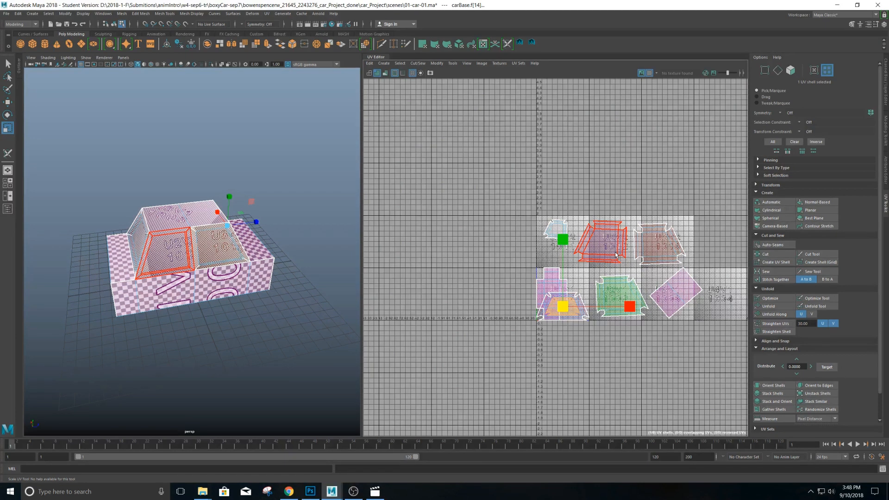
{"action": "right_click", "coordinate": [604, 241]}
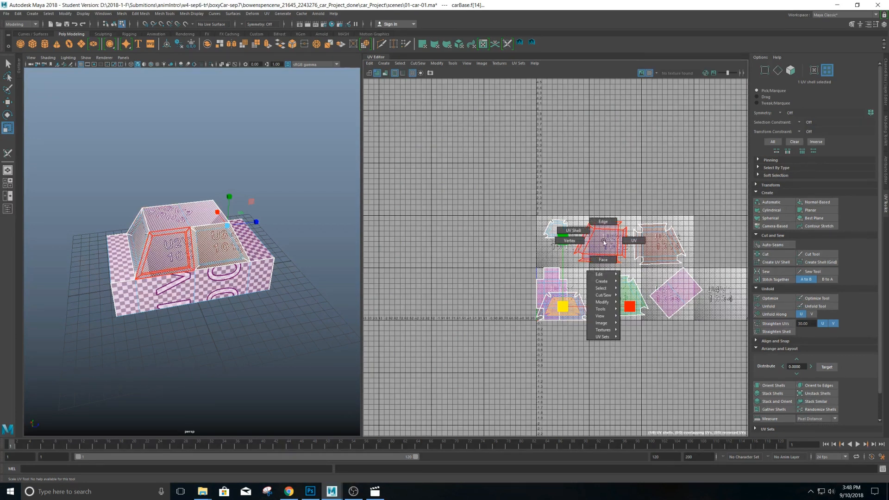
{"action": "right_click_drag", "start_coordinate": [582, 230], "coordinate": [579, 230]}
{"action": "left_click_drag", "start_coordinate": [501, 202], "coordinate": [759, 377]}
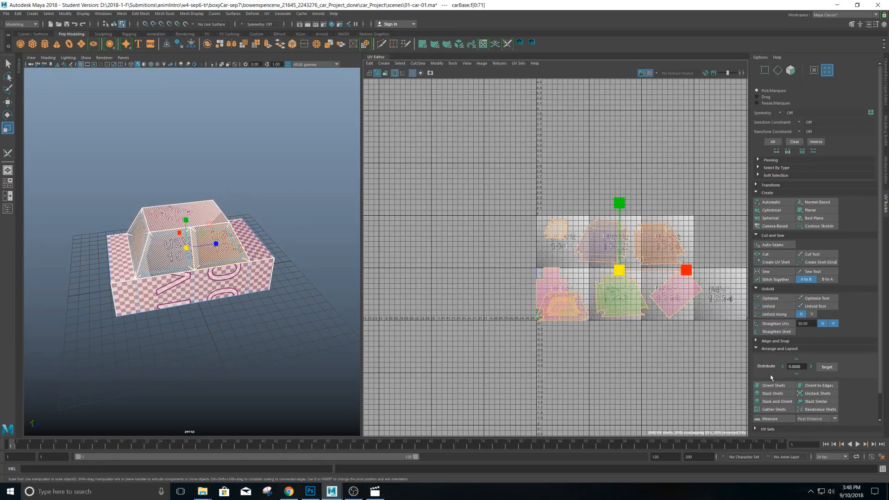
{"action": "scroll", "coordinate": [791, 375], "scroll_direction": "down", "scroll_amount": 2}
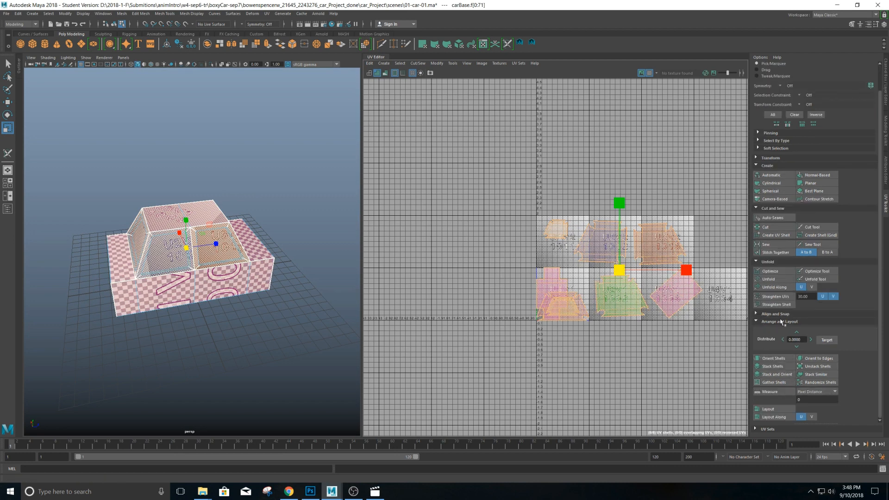
{"action": "left_click", "coordinate": [769, 409]}
{"action": "scroll", "coordinate": [527, 273], "scroll_direction": "down", "scroll_amount": 2}
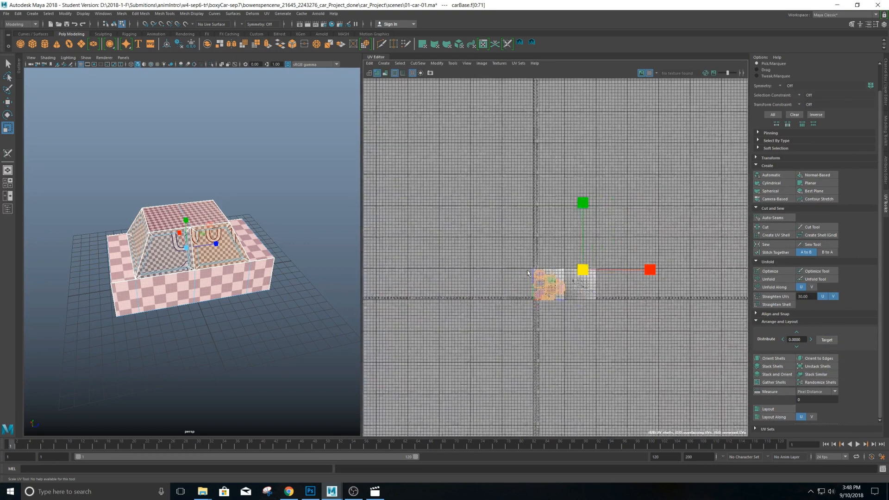
{"action": "scroll", "coordinate": [527, 273], "scroll_direction": "up", "scroll_amount": 6}
{"action": "middle_click_drag", "start_coordinate": [557, 285], "coordinate": [428, 110], "text": "alt"}
{"action": "middle_click_drag", "start_coordinate": [553, 153], "coordinate": [524, 236], "text": "alt"}
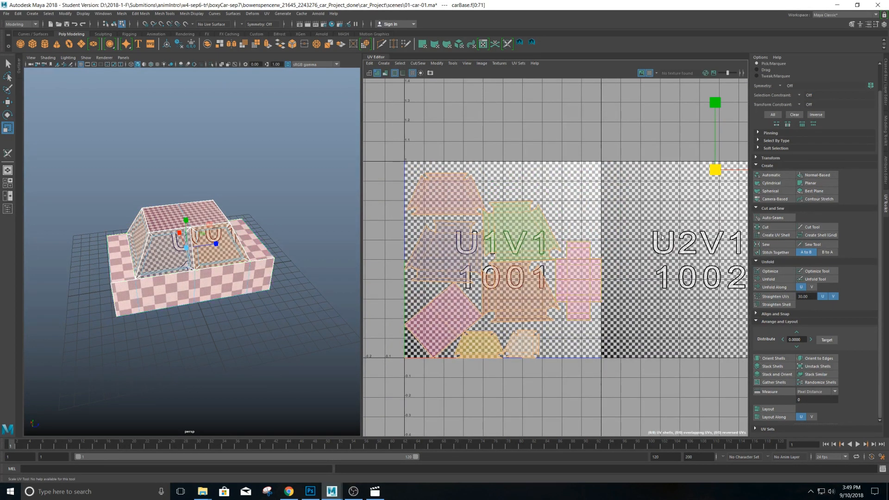
Select the lower car body's UV shell with the Move tool and examine the packed shells in the U1V1 tile.
{"action": "left_click", "coordinate": [582, 293]}
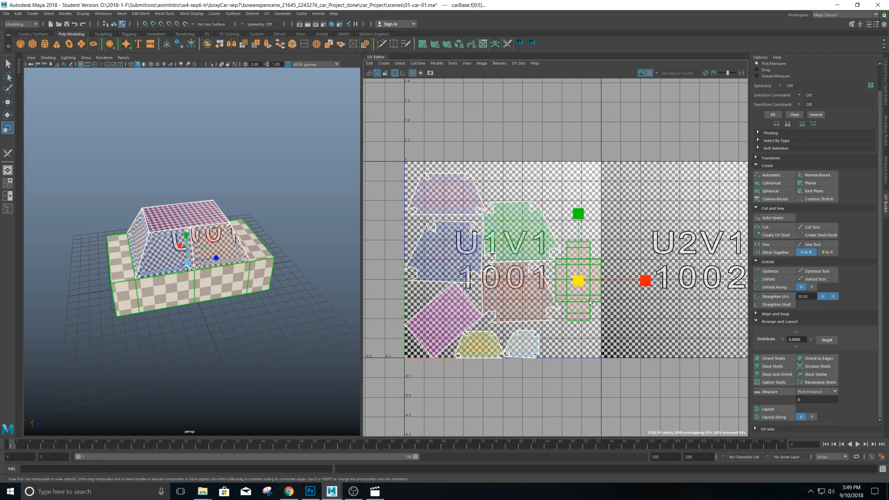
{"action": "key", "text": "w"}
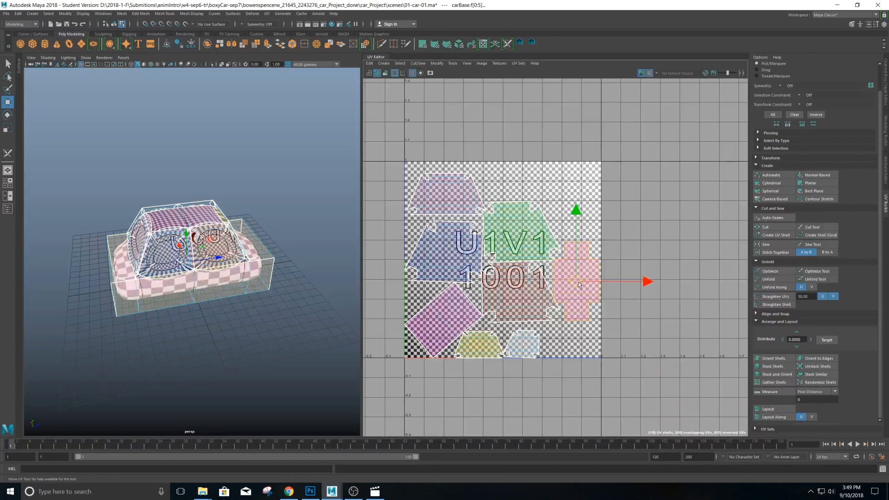
{"action": "scroll", "coordinate": [580, 325], "scroll_direction": "down", "scroll_amount": 2}
{"action": "scroll", "coordinate": [580, 326], "scroll_direction": "up", "scroll_amount": 2}
{"action": "scroll", "coordinate": [504, 324], "scroll_direction": "down", "scroll_amount": 2}
{"action": "scroll", "coordinate": [508, 322], "scroll_direction": "up", "scroll_amount": 3}
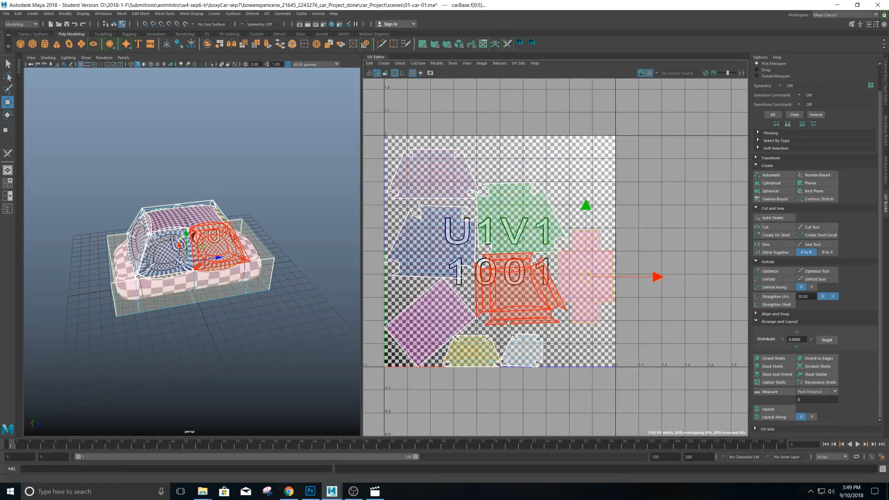
{"action": "scroll", "coordinate": [508, 323], "scroll_direction": "up", "scroll_amount": 3}
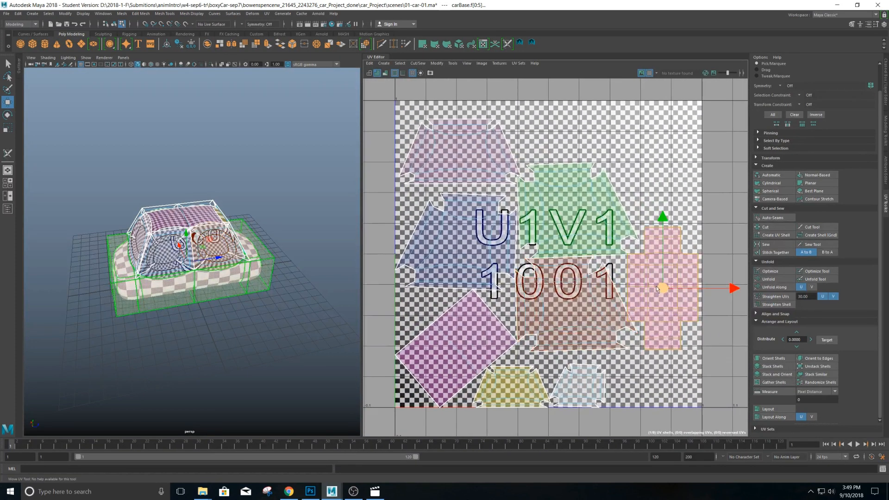
{"action": "left_click", "coordinate": [577, 332]}
{"action": "scroll", "coordinate": [577, 332], "scroll_direction": "up", "scroll_amount": 1}
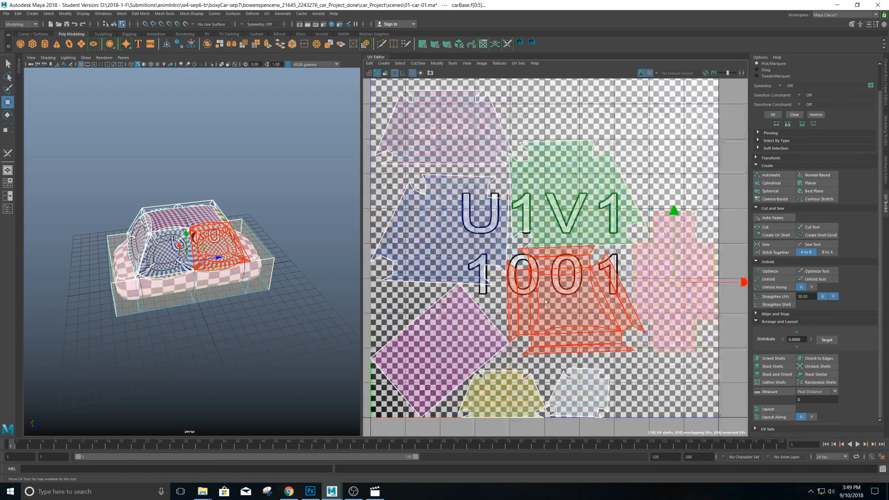
Move the lower car body's cross-shaped UV shell up into the upper-right corner of the U1V1 tile.
{"action": "middle_click_drag", "start_coordinate": [608, 280], "coordinate": [610, 315], "text": "alt"}
{"action": "left_click_drag", "start_coordinate": [689, 326], "coordinate": [672, 181]}
{"action": "scroll", "coordinate": [628, 301], "scroll_direction": "down", "scroll_amount": 2}
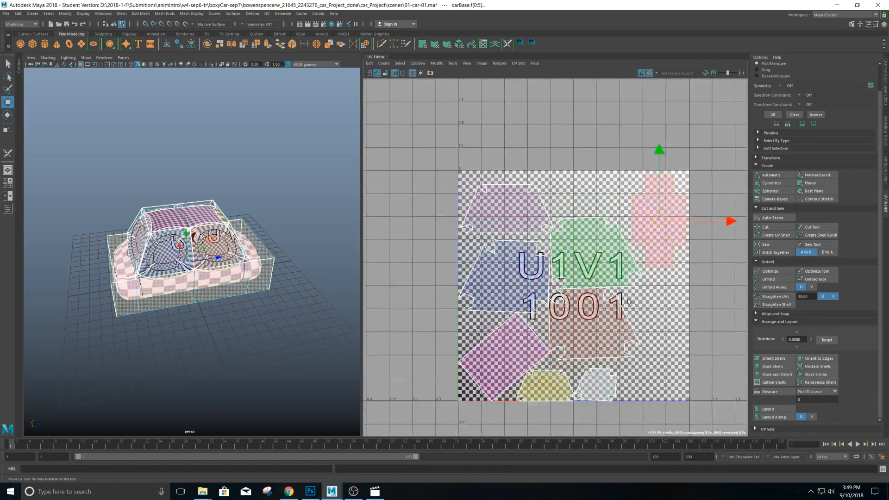
Rotate the roof's diamond-oriented UV shell roughly upright and move it against the left edge of the U1V1 tile.
{"action": "scroll", "coordinate": [628, 301], "scroll_direction": "up", "scroll_amount": 4}
{"action": "middle_click_drag", "start_coordinate": [628, 301], "coordinate": [641, 315], "text": "alt"}
{"action": "left_click", "coordinate": [566, 363]}
{"action": "scroll", "coordinate": [566, 363], "scroll_direction": "down", "scroll_amount": 2}
{"action": "scroll", "coordinate": [565, 363], "scroll_direction": "down", "scroll_amount": 2}
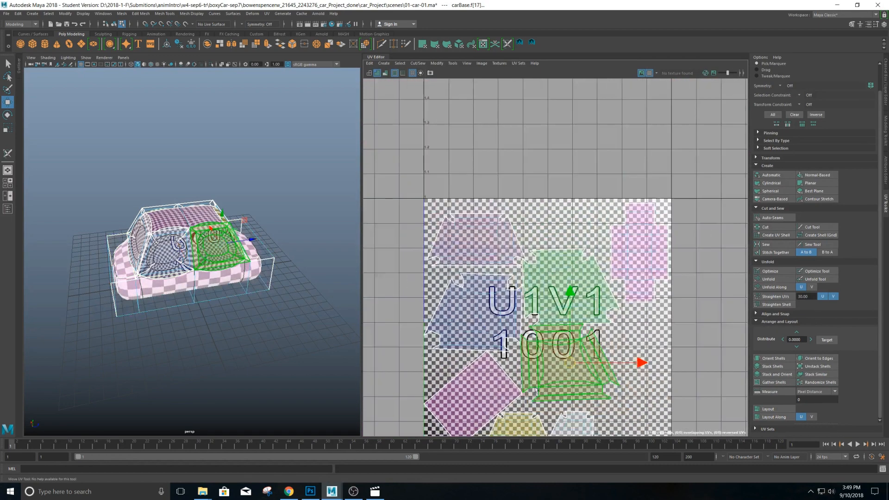
{"action": "left_click", "coordinate": [470, 389]}
{"action": "middle_click_drag", "start_coordinate": [505, 362], "coordinate": [582, 277], "text": "alt"}
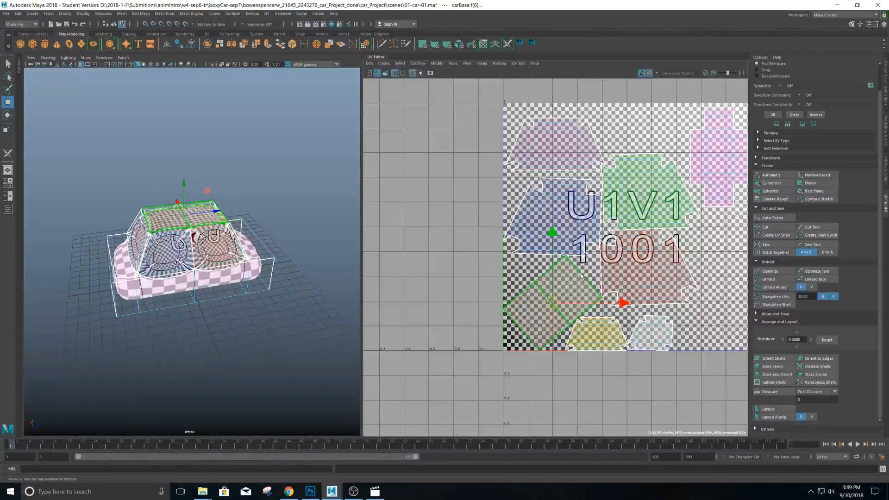
{"action": "key", "text": "e"}
{"action": "left_click_drag", "start_coordinate": [553, 239], "coordinate": [507, 262]}
{"action": "key", "text": "w"}
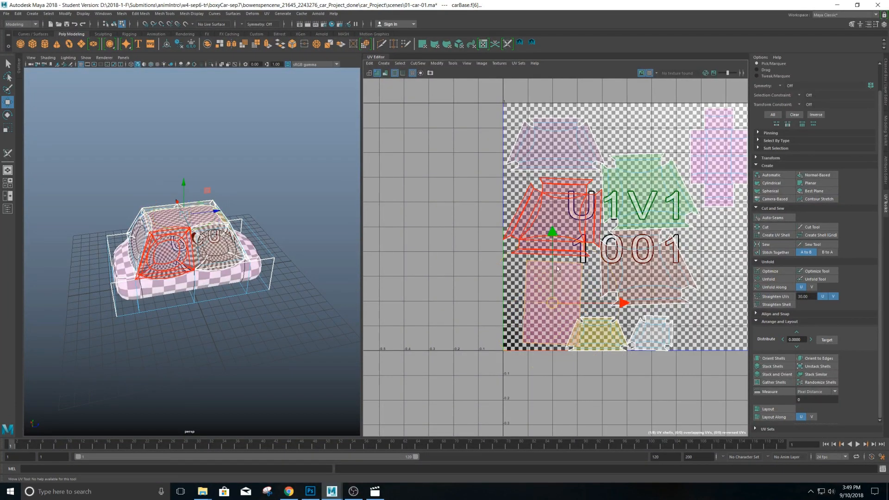
{"action": "left_click_drag", "start_coordinate": [552, 303], "coordinate": [538, 303]}
Return the car to object mode and turn off its smooth mesh preview.
{"action": "scroll", "coordinate": [207, 260], "scroll_direction": "up", "scroll_amount": 5}
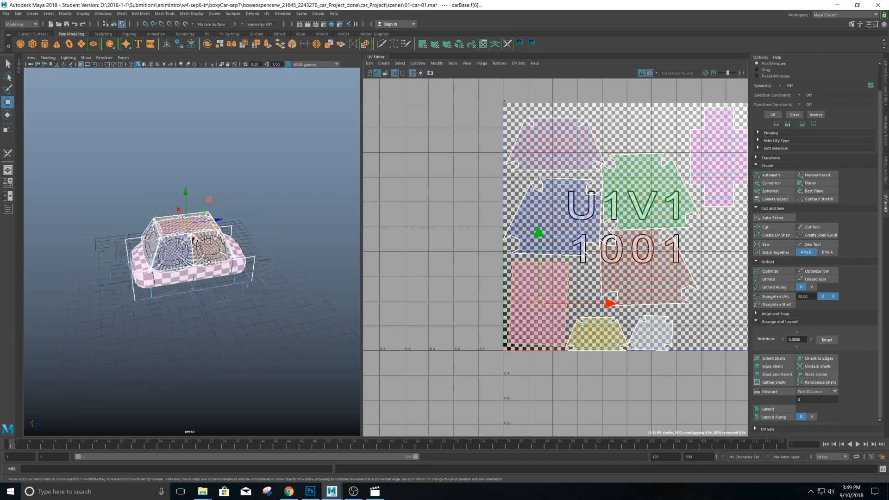
{"action": "left_click", "coordinate": [207, 260]}
{"action": "right_click_drag", "start_coordinate": [206, 261], "coordinate": [248, 252]}
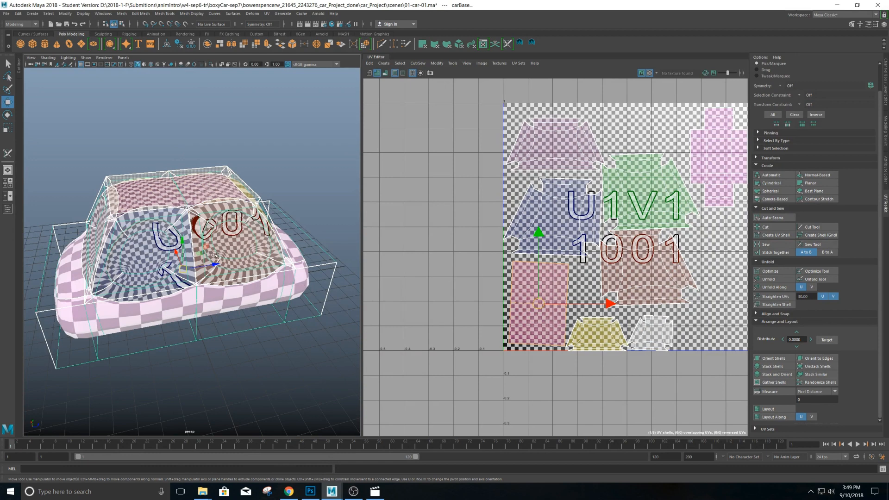
{"action": "key", "text": "1"}
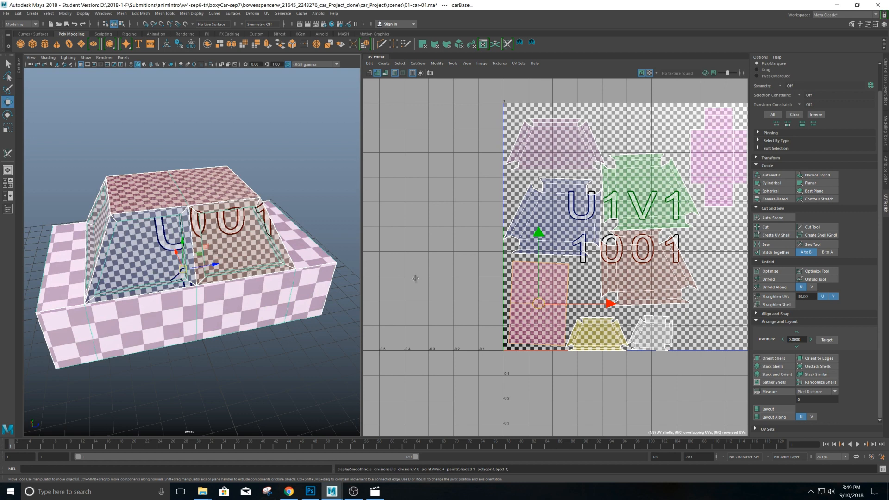
{"action": "scroll", "coordinate": [621, 277], "scroll_direction": "down", "scroll_amount": 3}
{"action": "scroll", "coordinate": [620, 277], "scroll_direction": "up", "scroll_amount": 5}
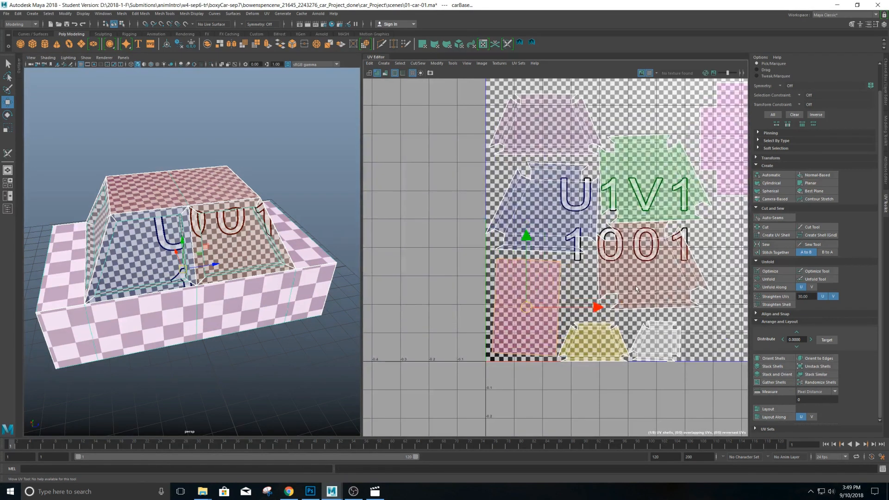
Frame the UV shells with the Select tool and turn off the checker map.
{"action": "key", "text": "q"}
{"action": "key", "text": "f"}
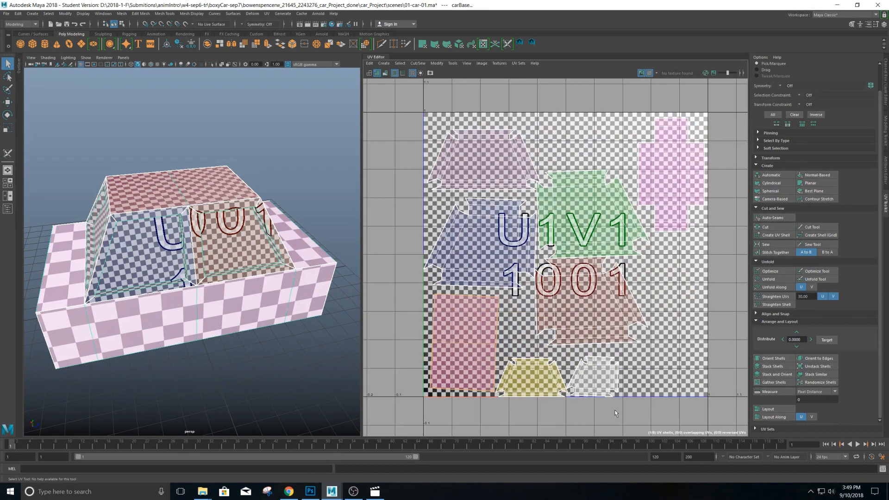
{"action": "left_click", "coordinate": [649, 73]}
{"action": "scroll", "coordinate": [579, 232], "scroll_direction": "down", "scroll_amount": 2}
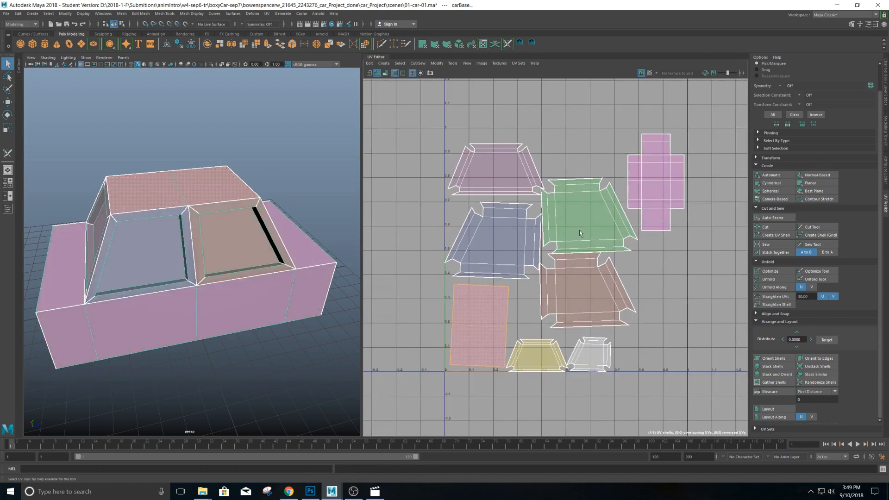
{"action": "scroll", "coordinate": [599, 222], "scroll_direction": "down", "scroll_amount": 1}
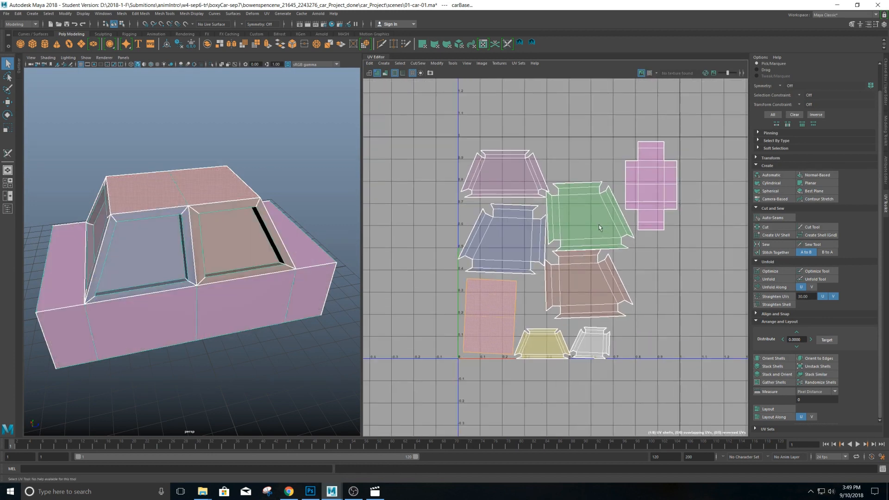
Move the green window's UV shell up beside the cross-shaped body shell, scale it down and adjust its rotation.
{"action": "right_click_drag", "start_coordinate": [599, 224], "coordinate": [571, 216]}
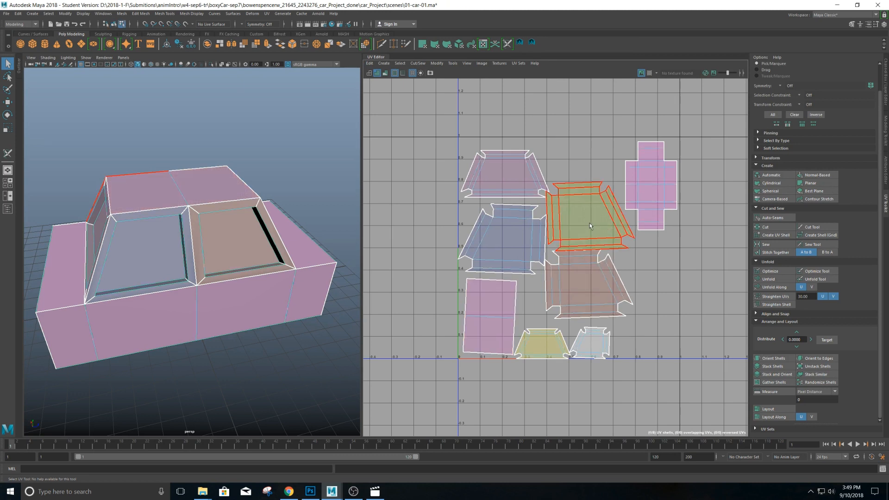
{"action": "left_click", "coordinate": [582, 226]}
{"action": "key", "text": "w"}
{"action": "left_click_drag", "start_coordinate": [588, 215], "coordinate": [579, 183]}
{"action": "key", "text": "r"}
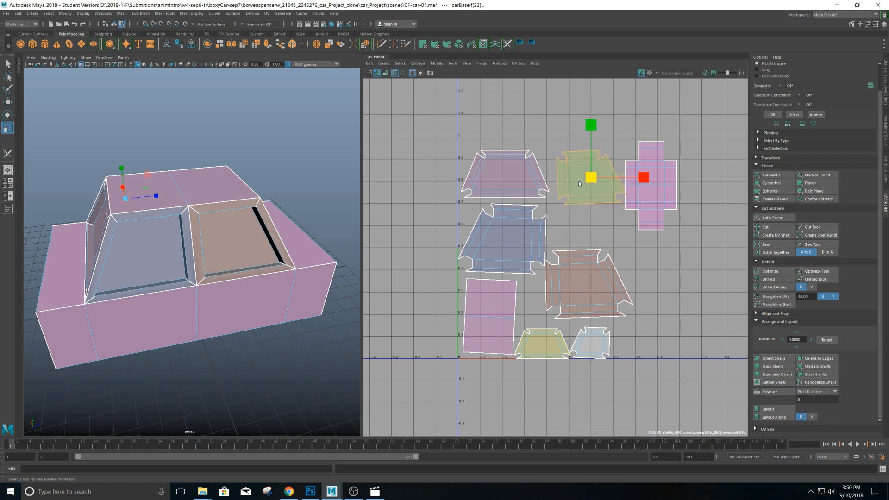
{"action": "key", "text": "e"}
{"action": "key", "text": "w"}
{"action": "key", "text": "F11"}
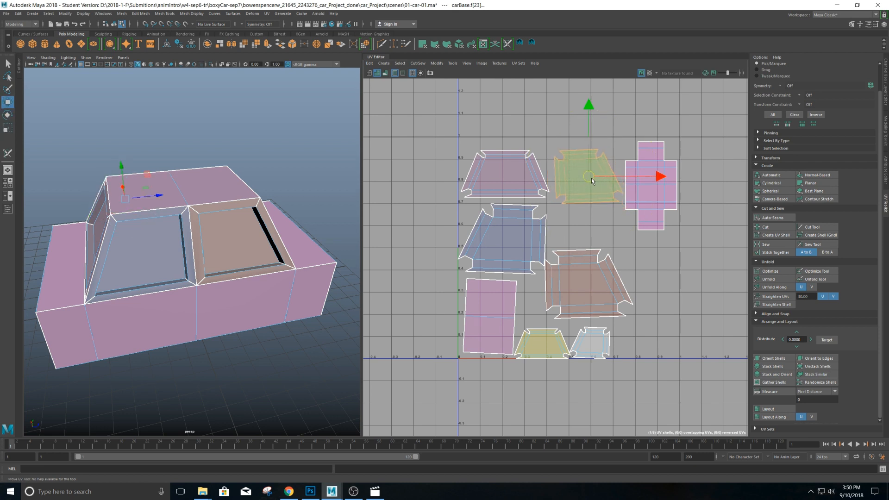
Move the brown window shell up beneath the green one and spread out the two small window shells below it.
{"action": "left_click", "coordinate": [581, 279]}
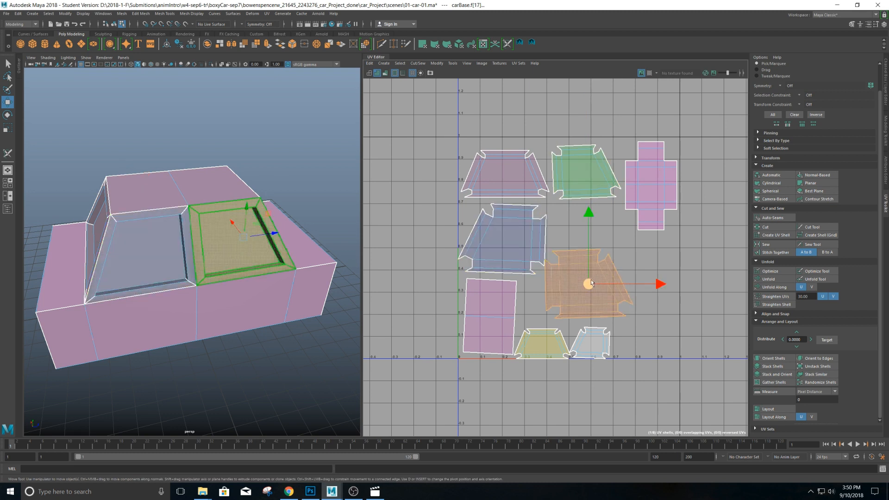
{"action": "left_click_drag", "start_coordinate": [580, 279], "coordinate": [580, 240]}
{"action": "left_click", "coordinate": [590, 344]}
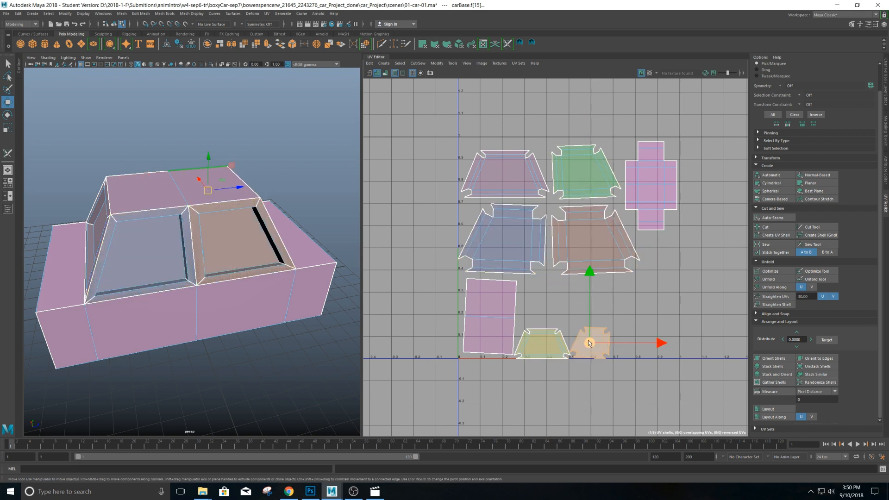
{"action": "left_click_drag", "start_coordinate": [590, 345], "coordinate": [628, 316]}
{"action": "left_click", "coordinate": [538, 342]}
{"action": "left_click_drag", "start_coordinate": [538, 342], "coordinate": [555, 313]}
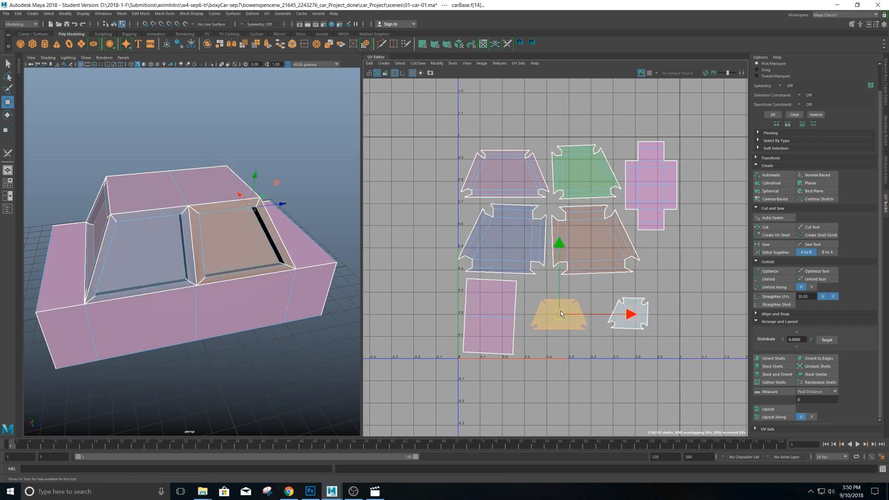
Rotate the roof's rectangular UV shell slightly so its sides run parallel to the tile grid.
{"action": "left_click", "coordinate": [485, 324]}
{"action": "key", "text": "e"}
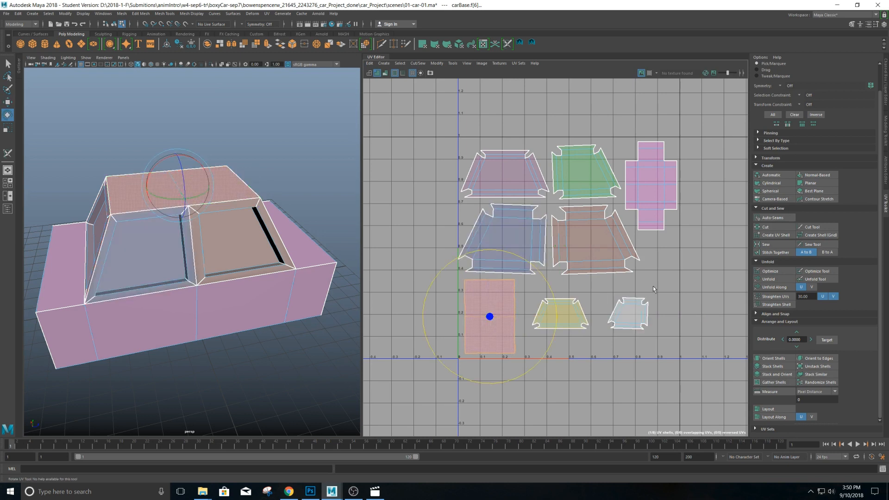
{"action": "left_click", "coordinate": [640, 303]}
{"action": "scroll", "coordinate": [640, 303], "scroll_direction": "up", "scroll_amount": 3}
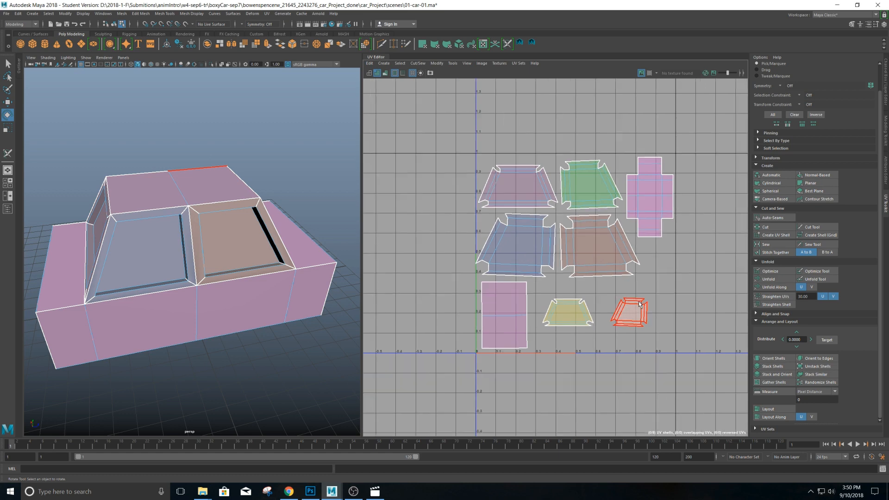
Turn on the checker map, compare checker sizes across the car's shells, including the small grey side window, and turn it off.
{"action": "left_click", "coordinate": [592, 177]}
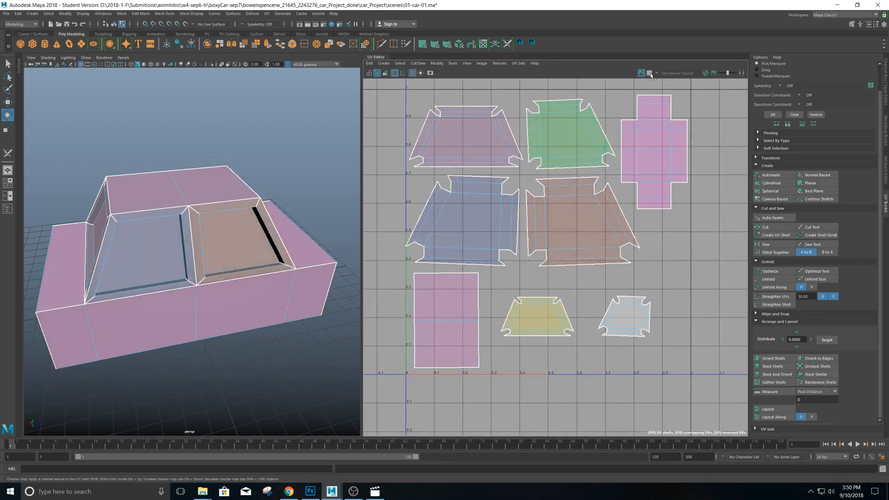
{"action": "left_click", "coordinate": [650, 73]}
{"action": "scroll", "coordinate": [620, 215], "scroll_direction": "down", "scroll_amount": 3}
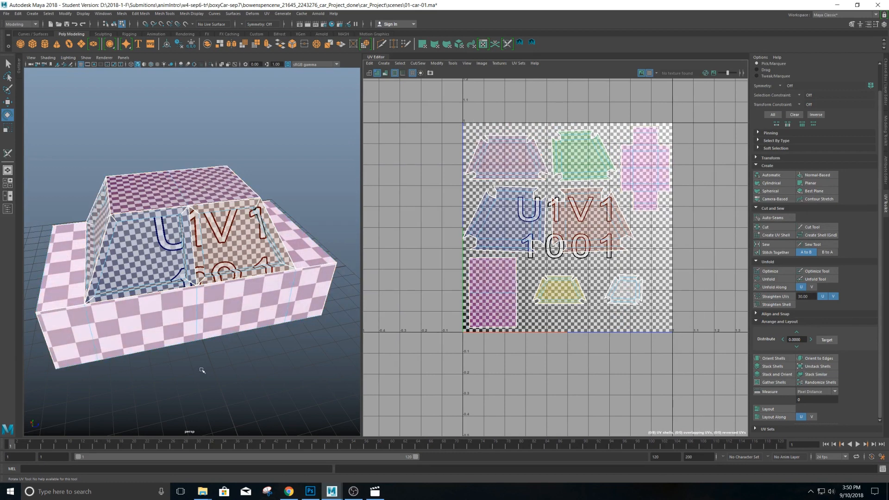
{"action": "left_click_drag", "start_coordinate": [316, 273], "coordinate": [208, 260], "text": "alt"}
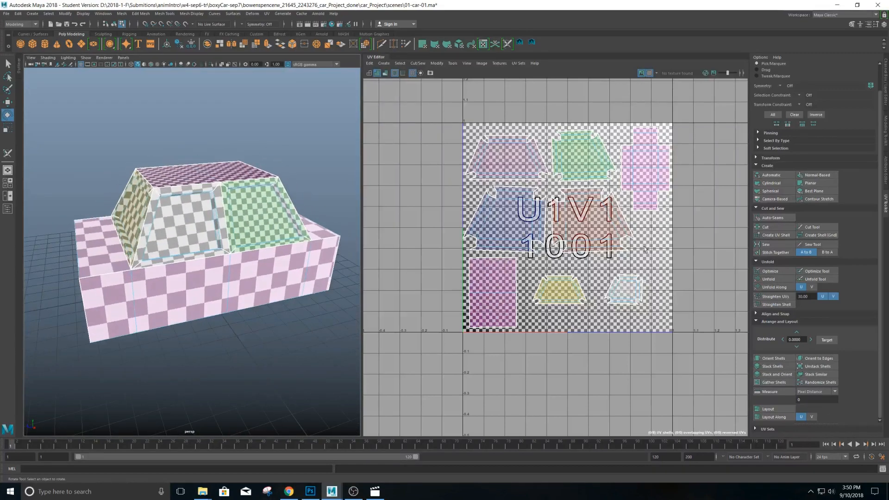
{"action": "scroll", "coordinate": [579, 250], "scroll_direction": "down", "scroll_amount": 3}
{"action": "scroll", "coordinate": [567, 260], "scroll_direction": "up", "scroll_amount": 7}
{"action": "scroll", "coordinate": [597, 334], "scroll_direction": "down", "scroll_amount": 3}
{"action": "scroll", "coordinate": [627, 331], "scroll_direction": "up", "scroll_amount": 1}
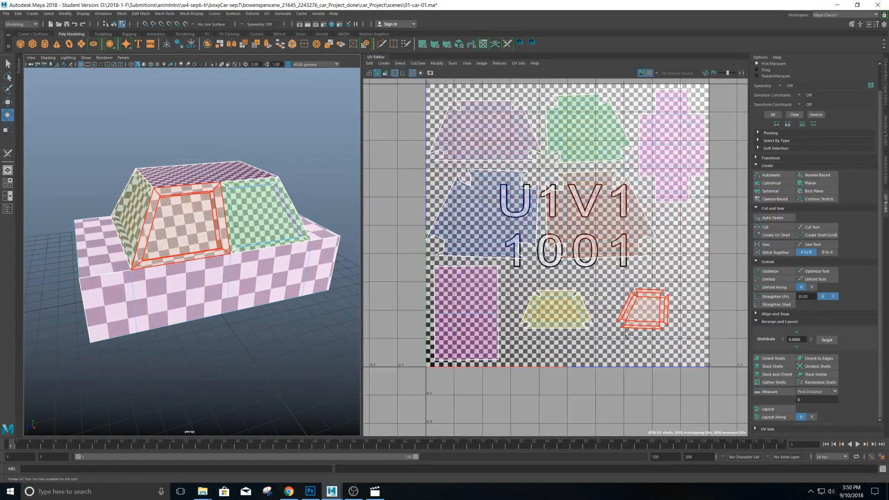
{"action": "left_click", "coordinate": [654, 313]}
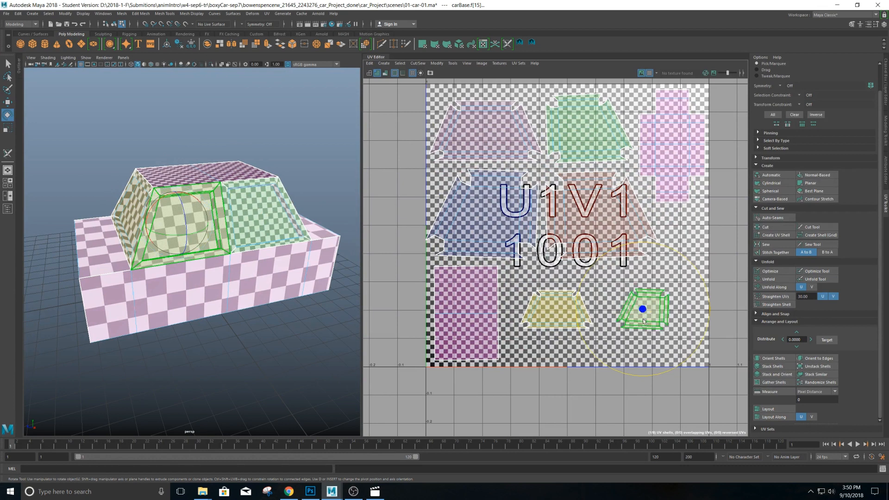
{"action": "left_click", "coordinate": [650, 73]}
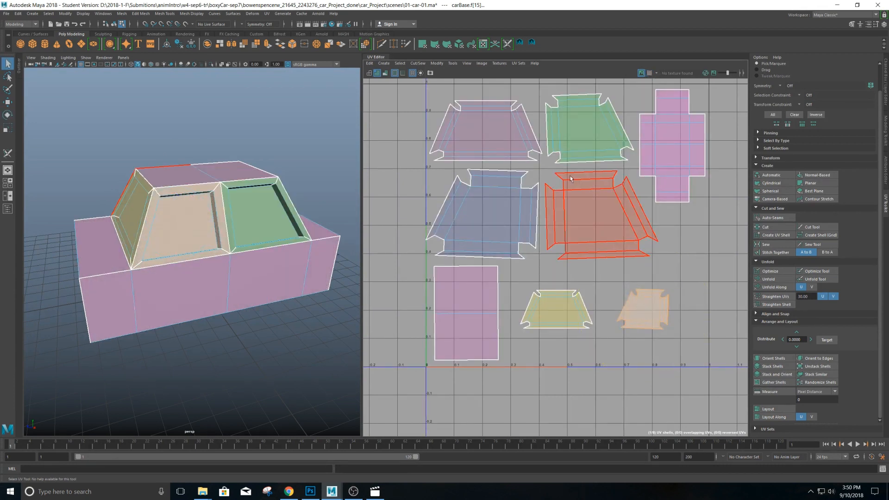
Select all of the car's UV shells in the UV layout.
{"action": "right_click_drag", "start_coordinate": [579, 146], "coordinate": [609, 148]}
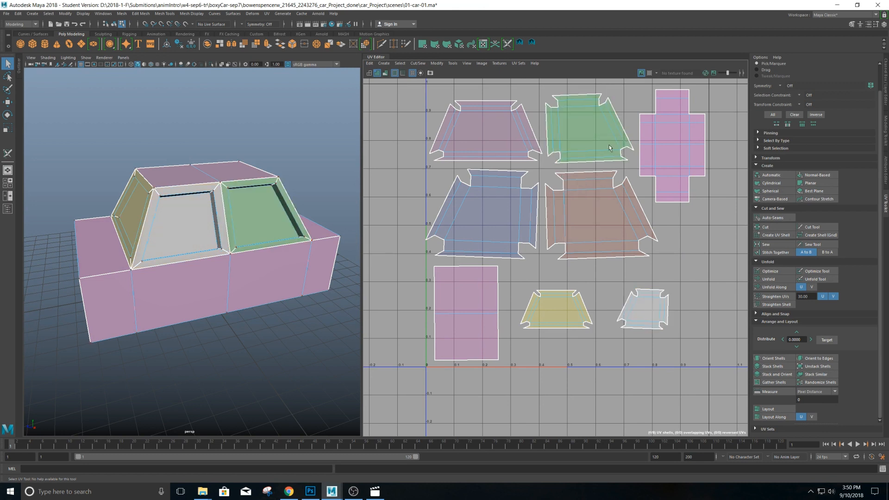
{"action": "right_click_drag", "start_coordinate": [609, 148], "coordinate": [582, 136]}
{"action": "scroll", "coordinate": [543, 171], "scroll_direction": "down", "scroll_amount": 2}
{"action": "left_click_drag", "start_coordinate": [433, 93], "coordinate": [759, 341]}
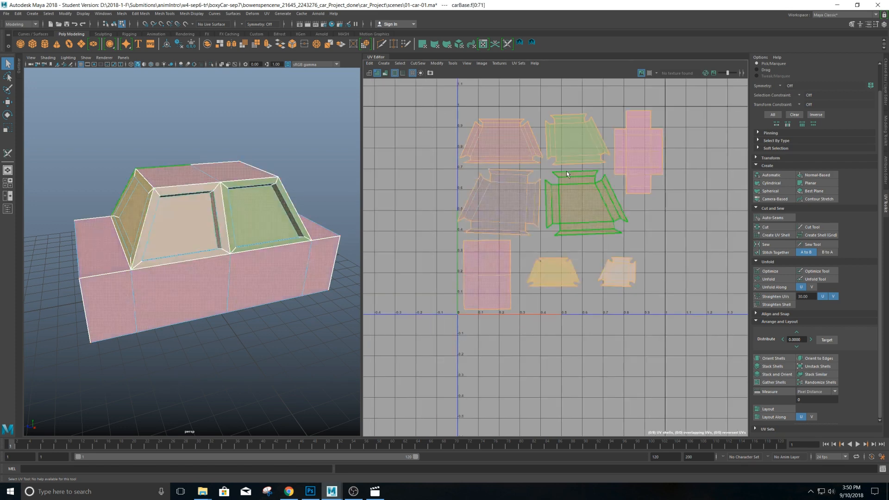
{"action": "right_click_drag", "start_coordinate": [567, 172], "coordinate": [567, 172]}
Switch back to object mode, clear the selection and select the whole car body mesh.
{"action": "right_click_drag", "start_coordinate": [238, 229], "coordinate": [279, 220]}
{"action": "left_click", "coordinate": [313, 184]}
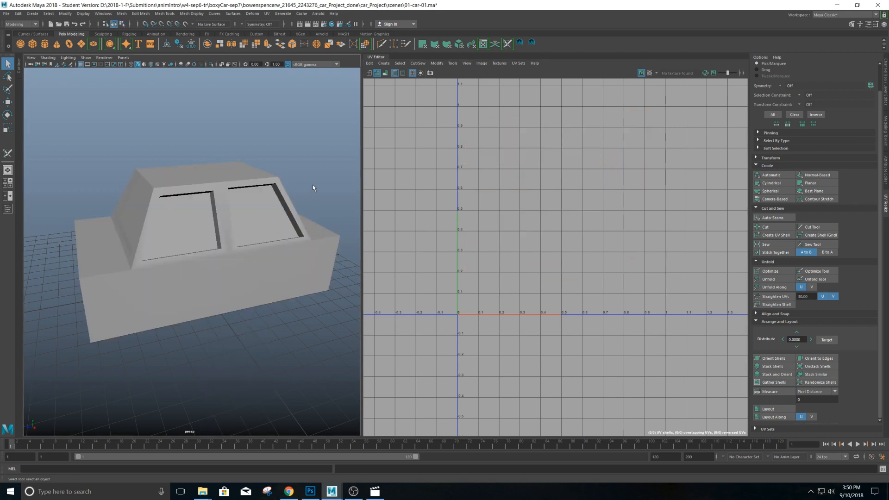
{"action": "left_click", "coordinate": [282, 253]}
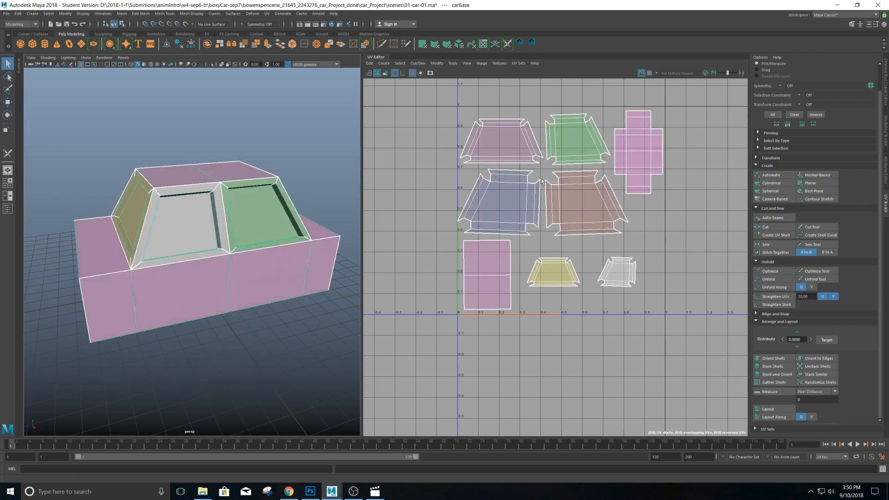
Open the UV Snapshot options, name the output file outUV2 and set the edge color to black.
{"action": "left_click", "coordinate": [430, 74]}
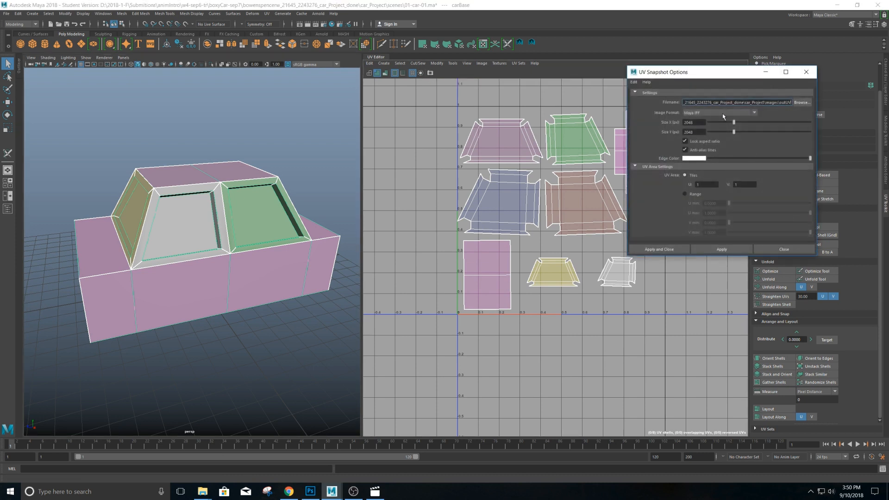
{"action": "left_click_drag", "start_coordinate": [734, 75], "coordinate": [542, 105]}
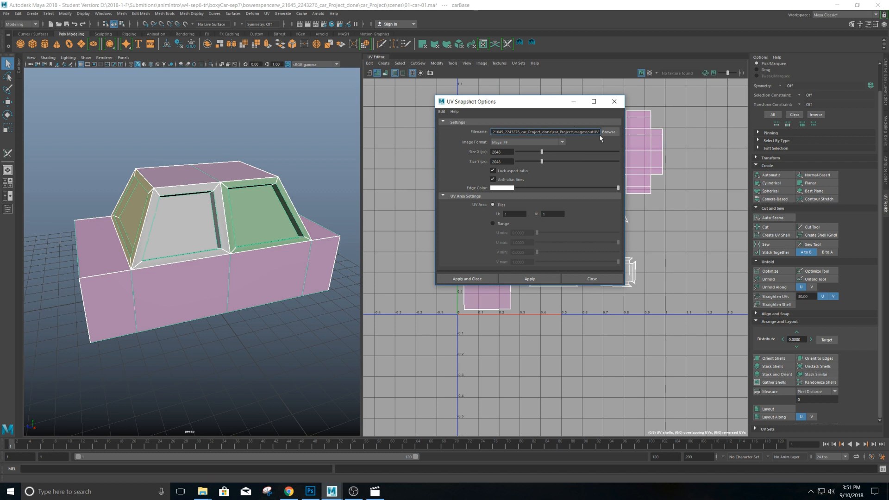
{"action": "type", "text": "2"}
{"action": "left_click_drag", "start_coordinate": [618, 188], "coordinate": [516, 194]}
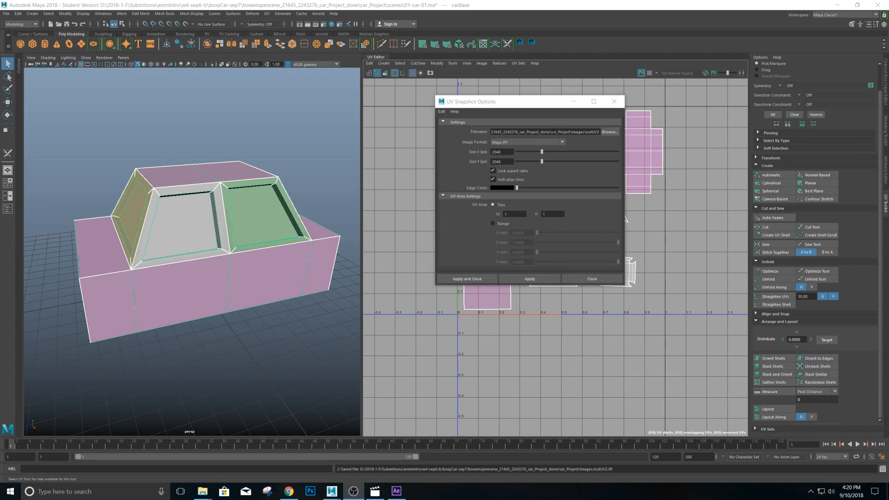
Set the snapshot's image format to PNG, save the UV snapshot and close its options.
{"action": "left_click", "coordinate": [561, 144]}
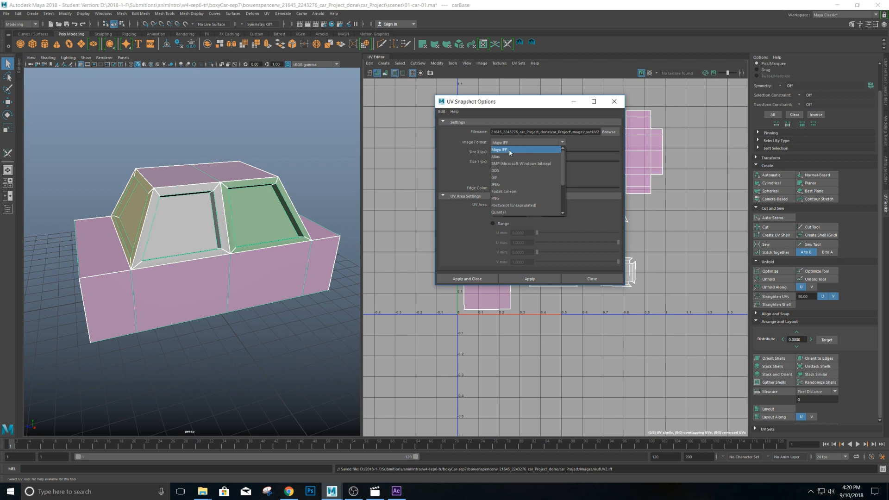
{"action": "left_click", "coordinate": [503, 199]}
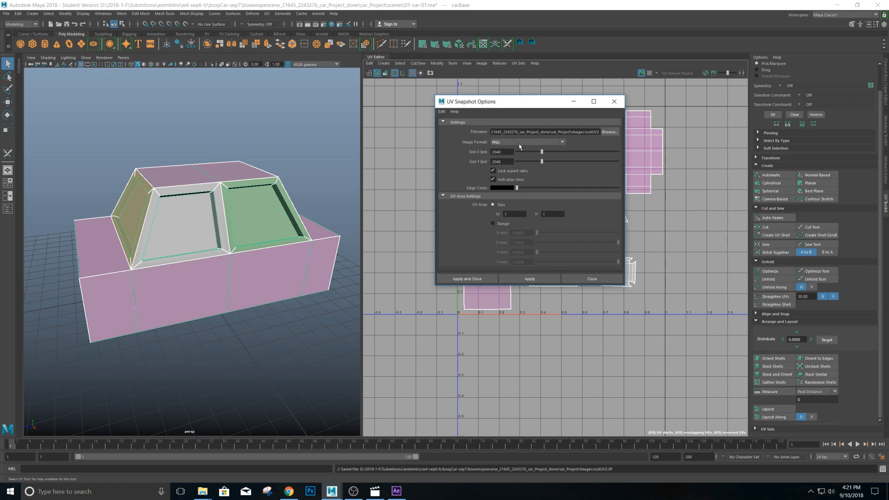
{"action": "left_click", "coordinate": [542, 279]}
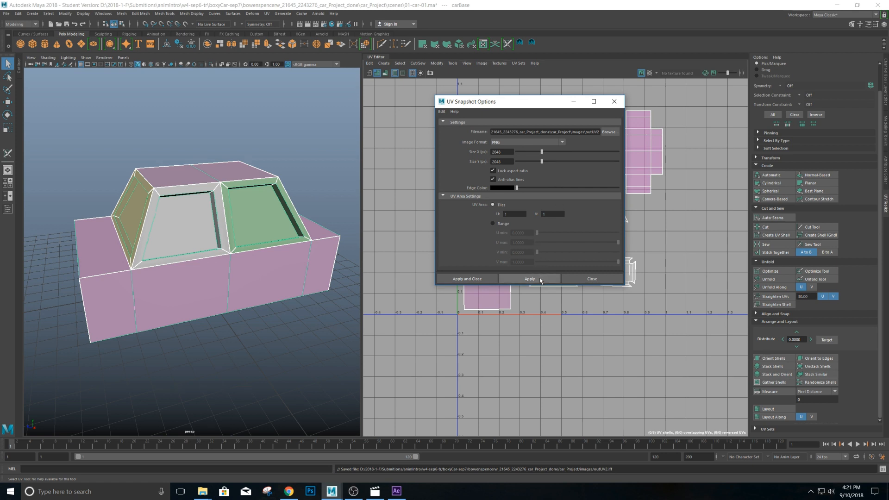
{"action": "left_click", "coordinate": [578, 279]}
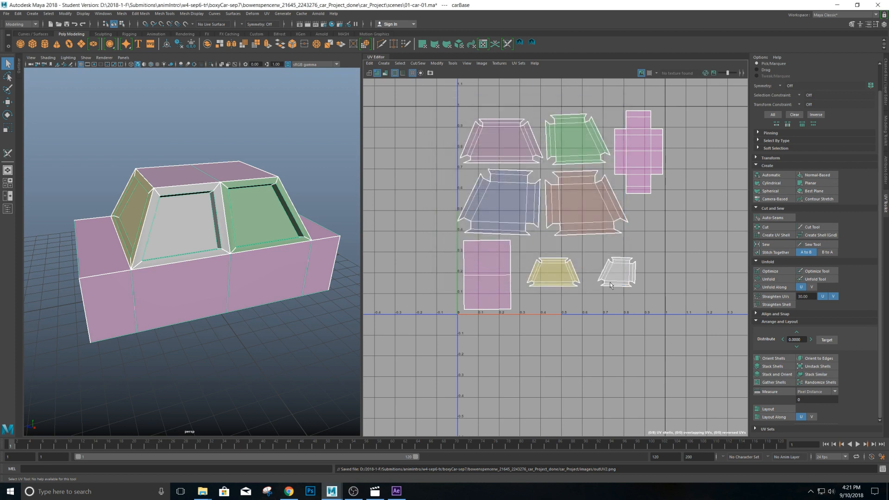